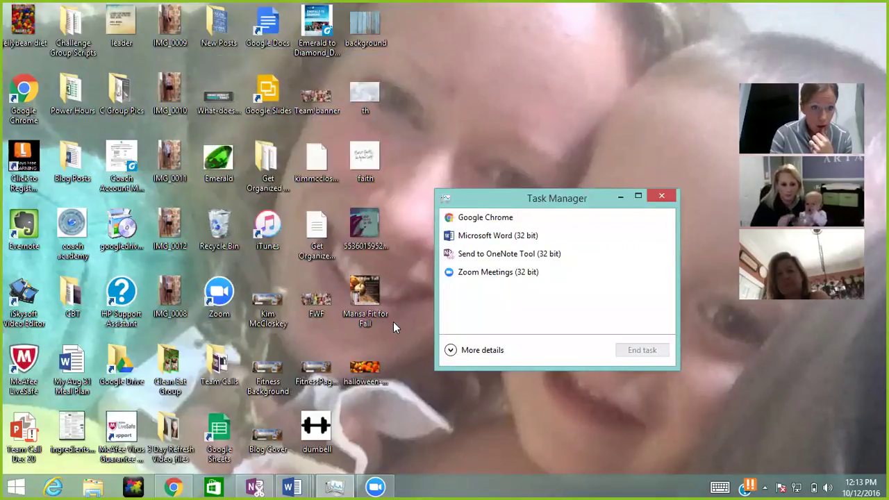
Step: Open the Google Drive folder from the desktop and go into its Ads folder
{"action": "left_click", "coordinate": [97, 375]}
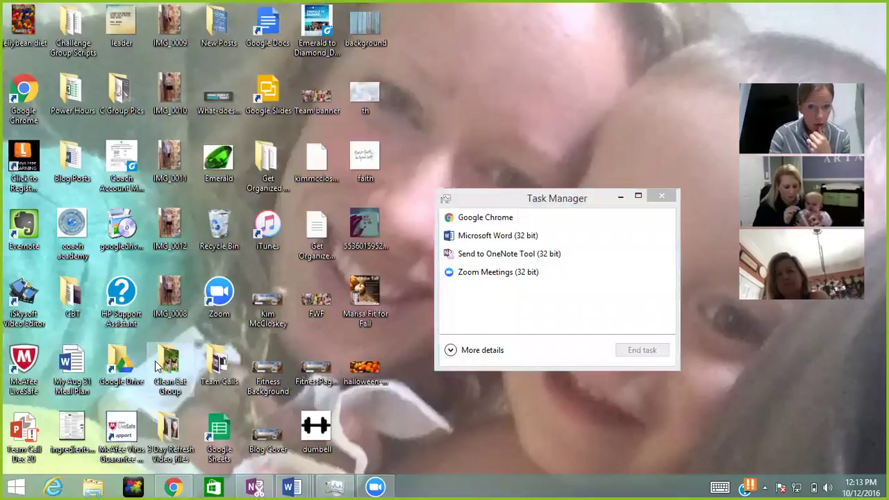
{"action": "double_click", "coordinate": [132, 368]}
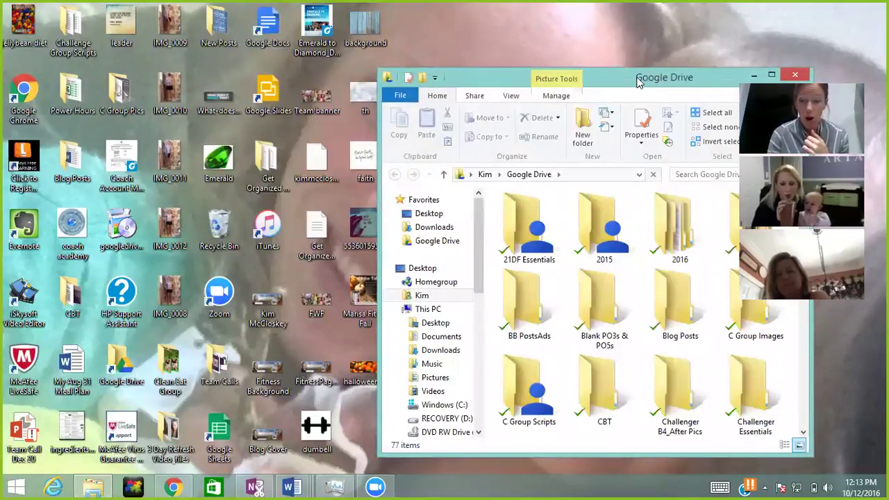
{"action": "left_click_drag", "start_coordinate": [638, 82], "coordinate": [490, 44]}
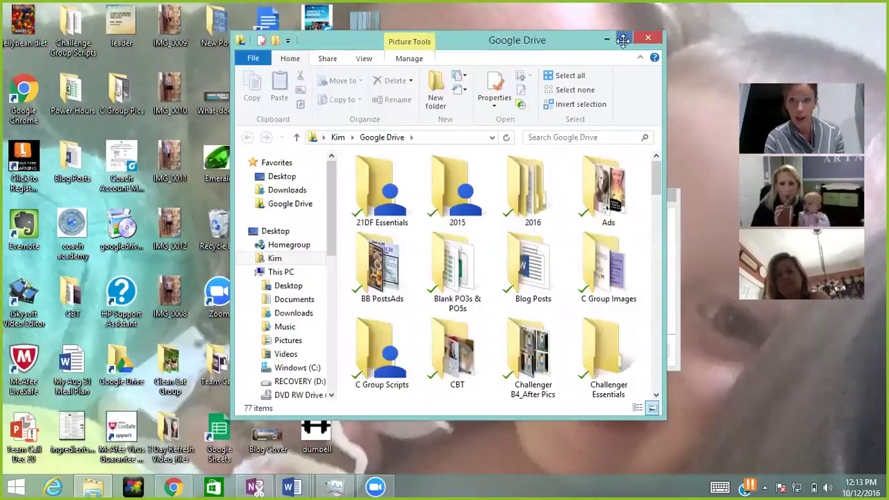
{"action": "double_click", "coordinate": [608, 187]}
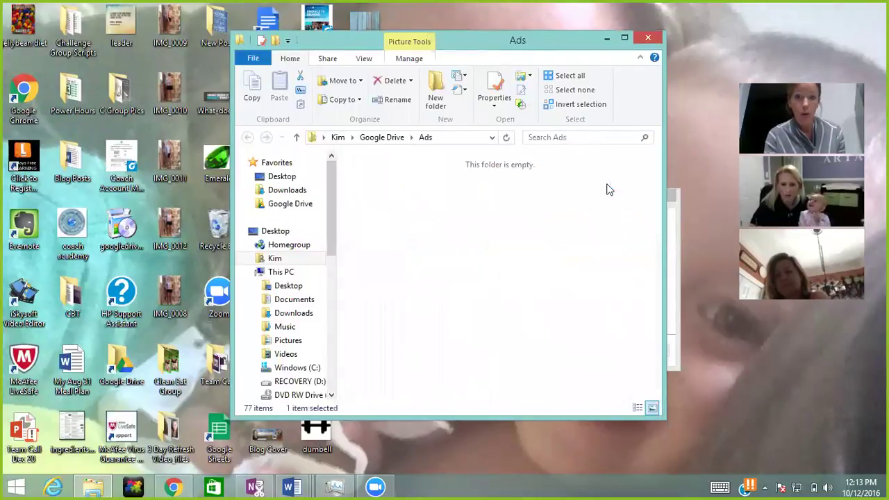
Step: Maximize the Ads window to show all 35 ad images, then restore it down
{"action": "left_click", "coordinate": [624, 40]}
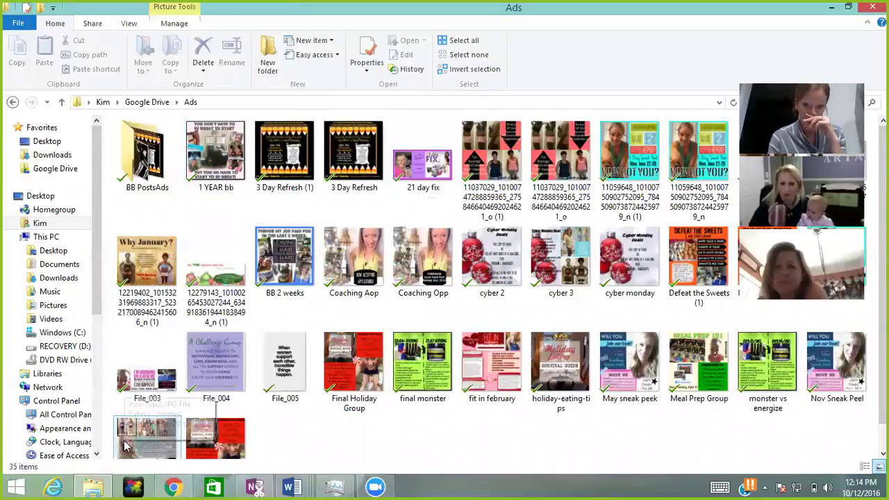
{"action": "left_click", "coordinate": [24, 487]}
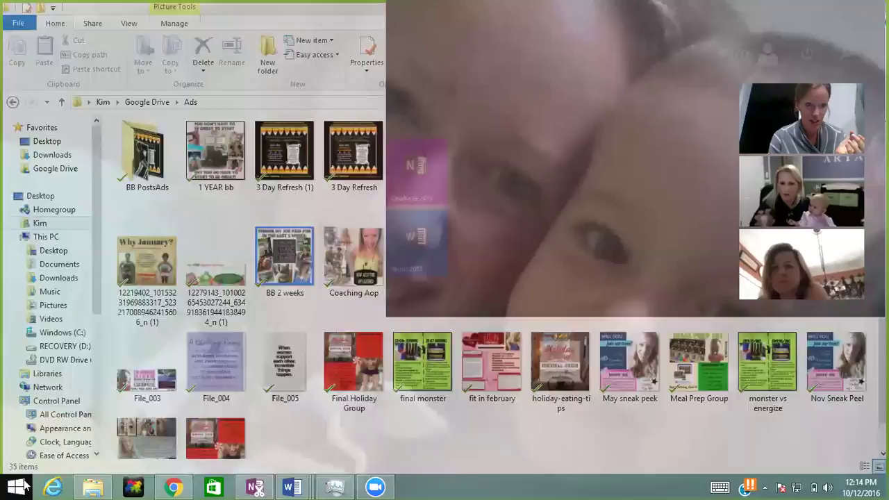
{"action": "left_click", "coordinate": [208, 168]}
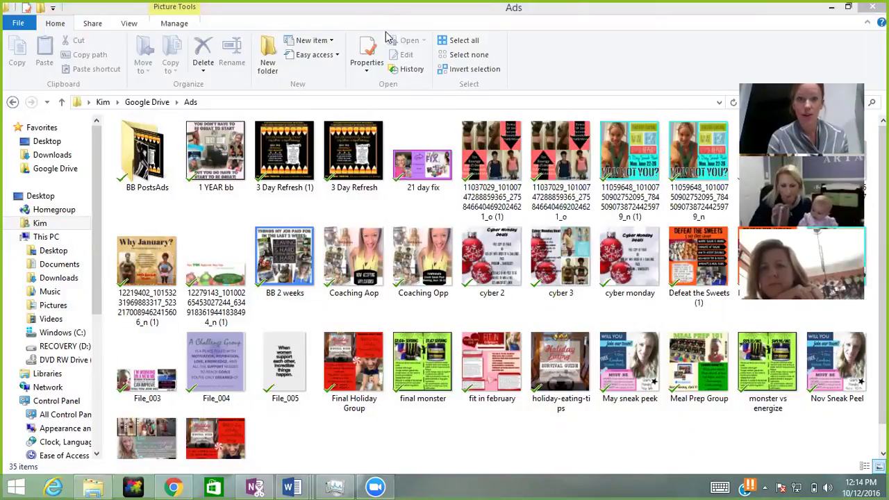
{"action": "left_click", "coordinate": [850, 8]}
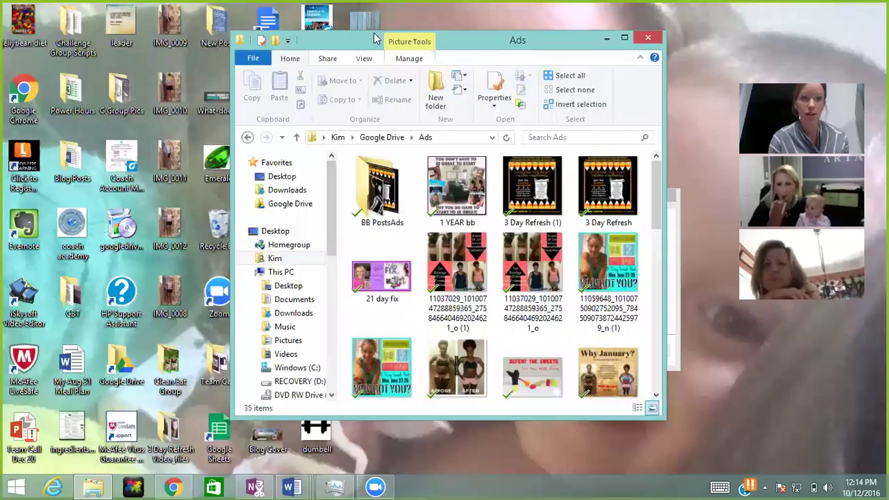
{"action": "left_click", "coordinate": [174, 486]}
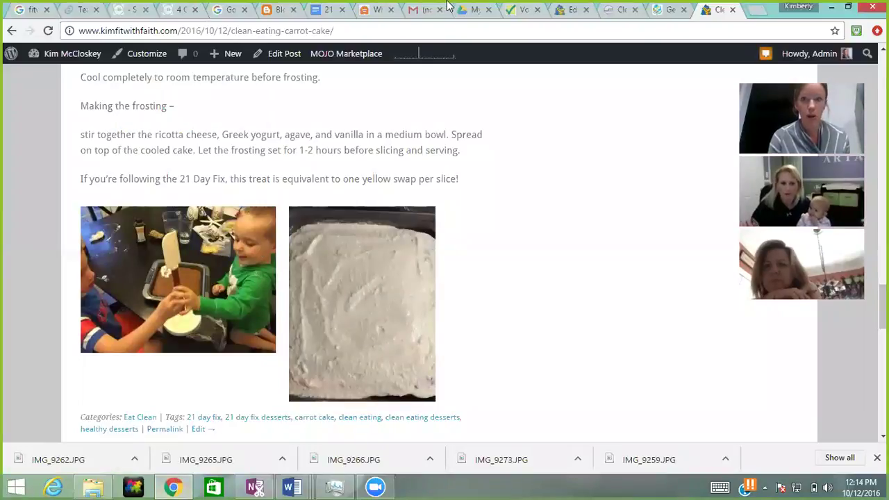
Step: Load facebook.com in a new browser tab
{"action": "left_click", "coordinate": [754, 16]}
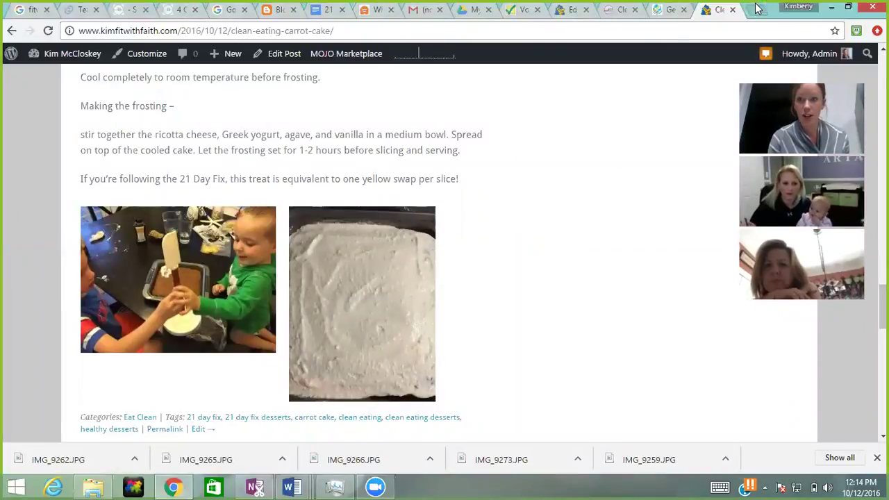
{"action": "type", "text": "f"}
{"action": "key", "text": "Return"}
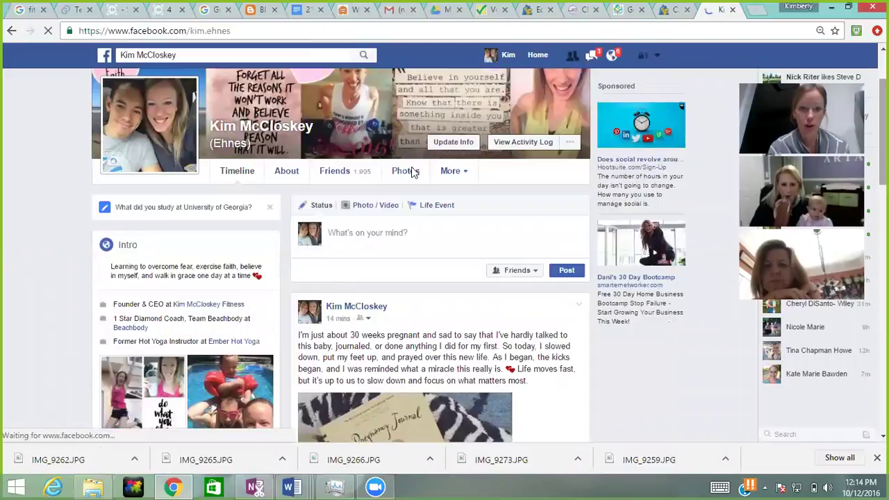
Step: Open the profile's Photos section and scroll through the Photos of You grid
{"action": "left_click", "coordinate": [406, 174]}
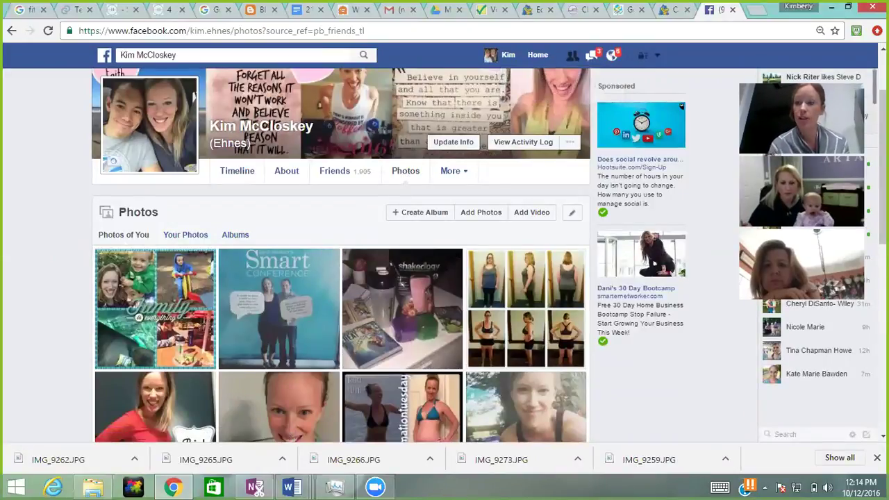
{"action": "scroll", "coordinate": [706, 135], "scroll_direction": "down", "scroll_amount": 2}
{"action": "scroll", "coordinate": [341, 256], "scroll_direction": "down", "scroll_amount": 3}
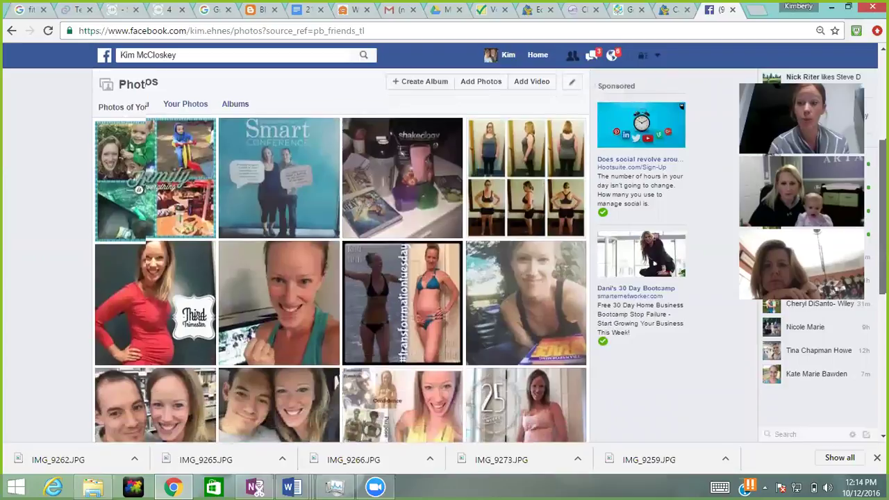
{"action": "scroll", "coordinate": [341, 256], "scroll_direction": "down", "scroll_amount": 1}
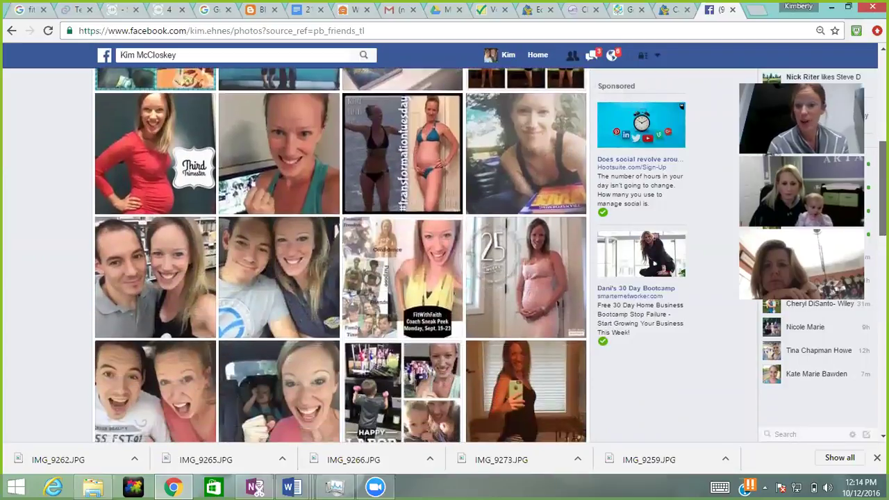
{"action": "scroll", "coordinate": [340, 256], "scroll_direction": "down", "scroll_amount": 3}
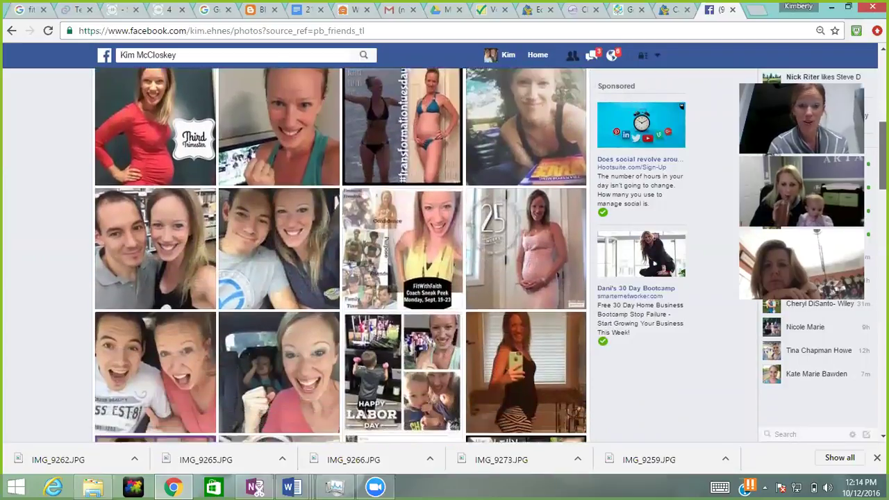
{"action": "scroll", "coordinate": [341, 256], "scroll_direction": "down", "scroll_amount": 3}
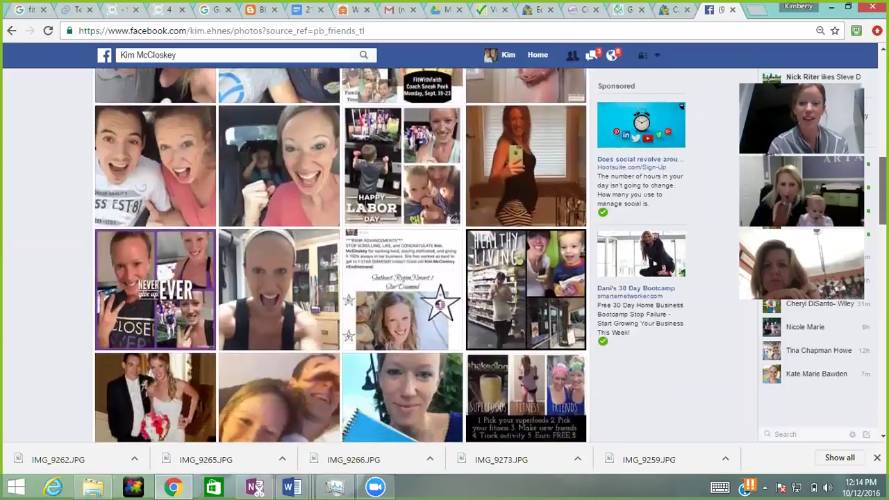
{"action": "scroll", "coordinate": [341, 256], "scroll_direction": "down", "scroll_amount": 5}
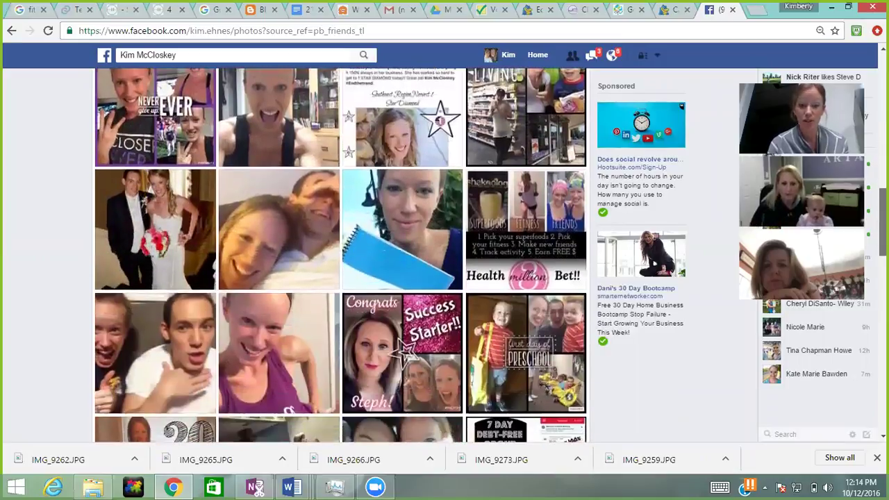
{"action": "scroll", "coordinate": [200, 255], "scroll_direction": "up", "scroll_amount": 10}
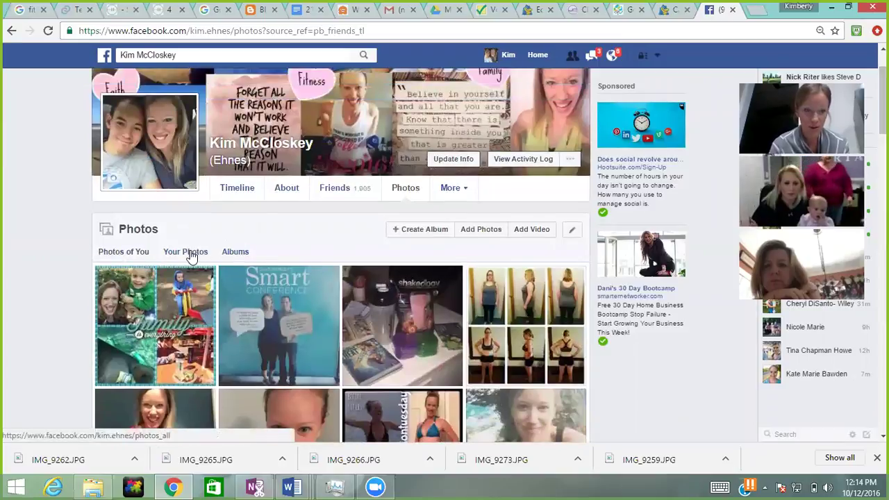
{"action": "left_click", "coordinate": [189, 254]}
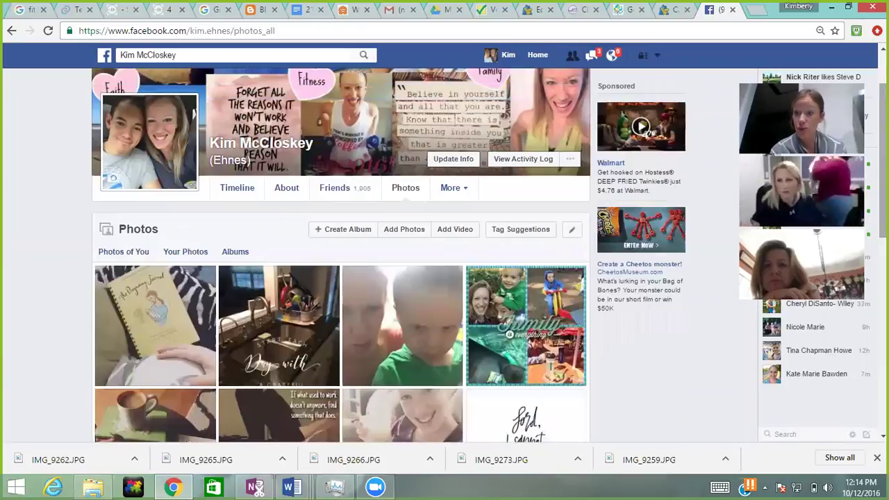
Step: View the 'Family is everything' collage in the photo viewer, then close it
{"action": "scroll", "coordinate": [341, 278], "scroll_direction": "down", "scroll_amount": 3}
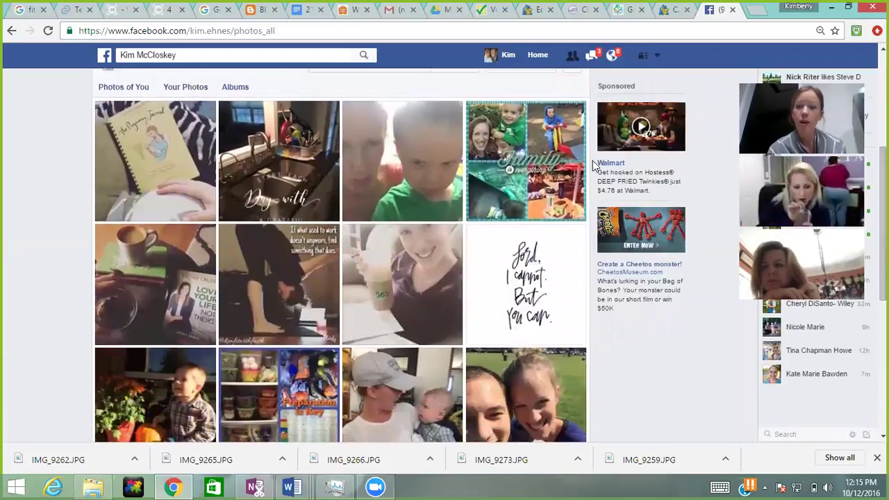
{"action": "left_click", "coordinate": [545, 184]}
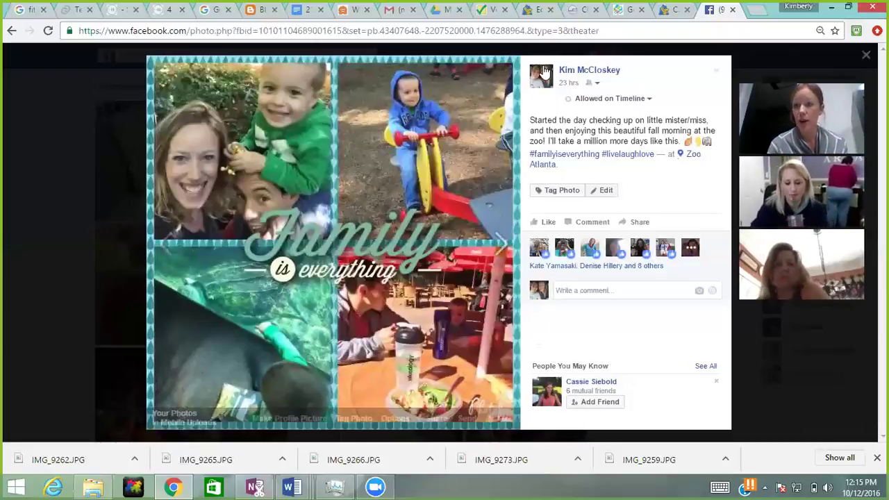
{"action": "left_click", "coordinate": [867, 56]}
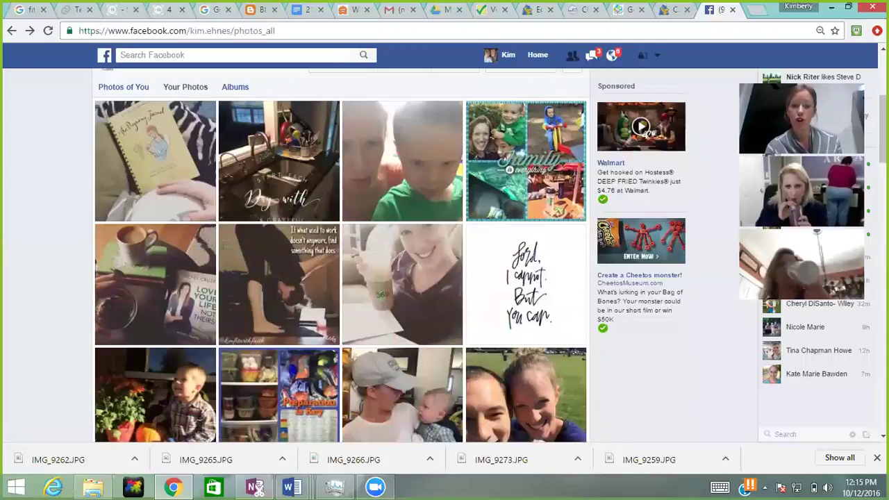
{"action": "mouse_move", "coordinate": [888, 1]}
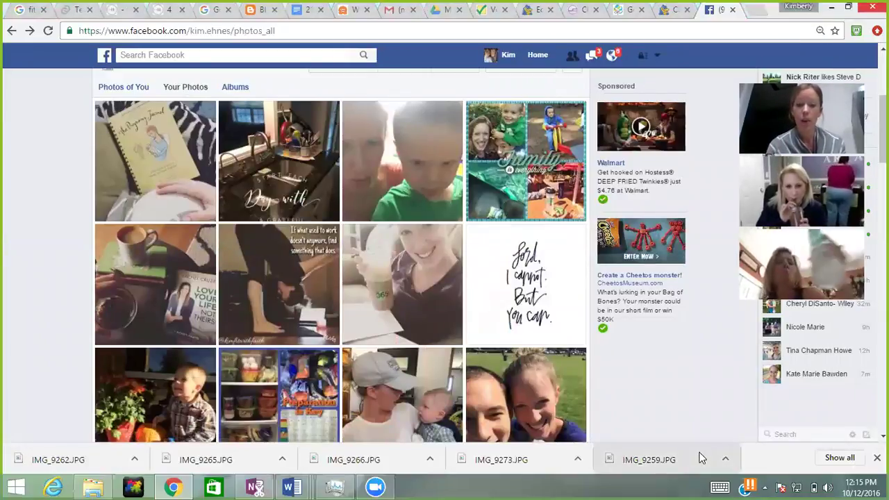
Step: View the 'Preparation is Key' photo, close it, and browse further down the grid
{"action": "left_click", "coordinate": [324, 384]}
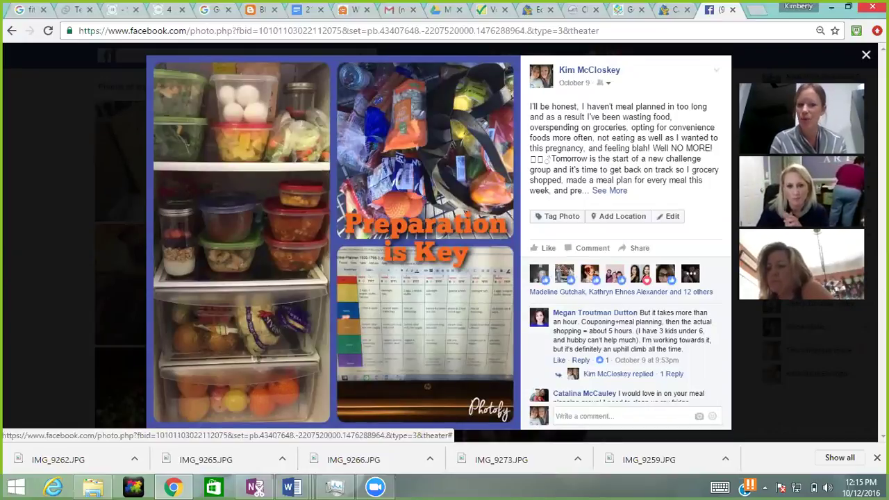
{"action": "left_click", "coordinate": [866, 54]}
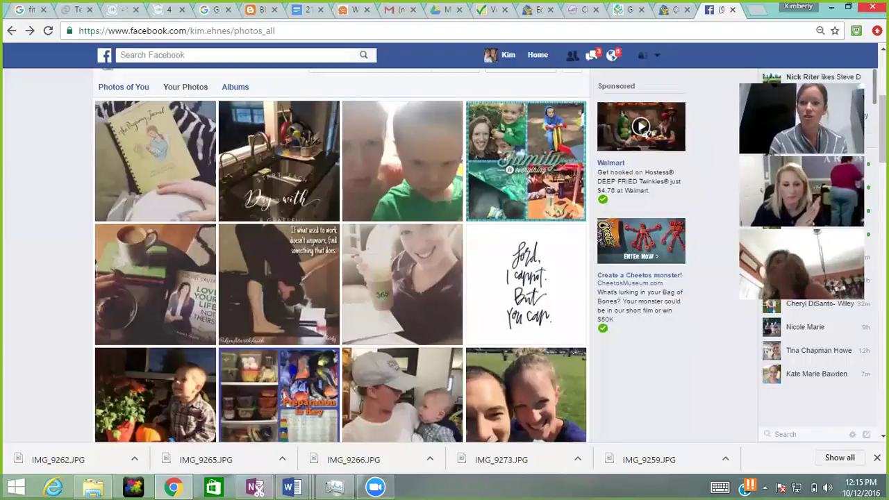
{"action": "scroll", "coordinate": [866, 55], "scroll_direction": "down", "scroll_amount": 1}
{"action": "scroll", "coordinate": [340, 255], "scroll_direction": "down", "scroll_amount": 6}
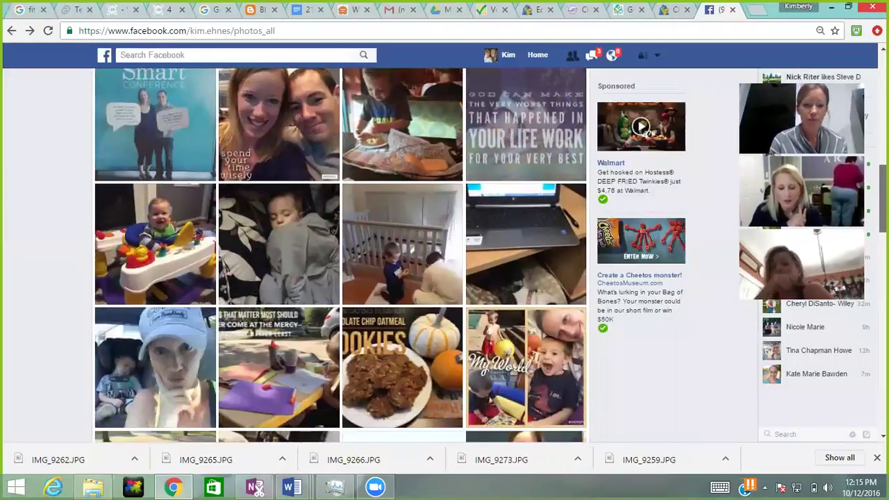
{"action": "scroll", "coordinate": [340, 255], "scroll_direction": "down", "scroll_amount": 2}
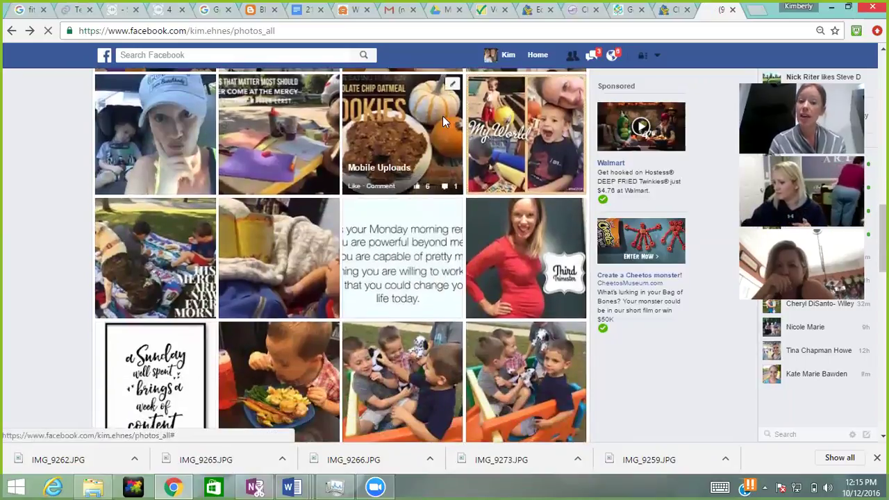
{"action": "left_click", "coordinate": [443, 116]}
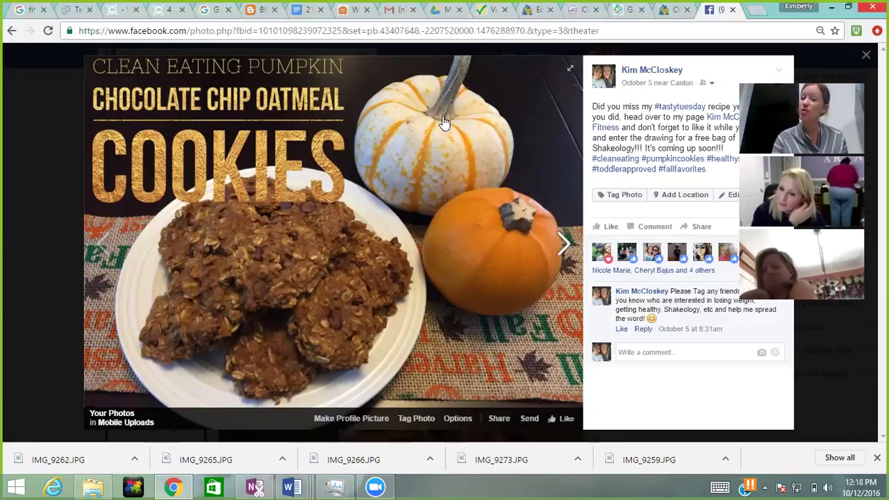
Step: Close the pumpkin chocolate chip oatmeal cookies photo and scroll down the grid
{"action": "left_click", "coordinate": [866, 55]}
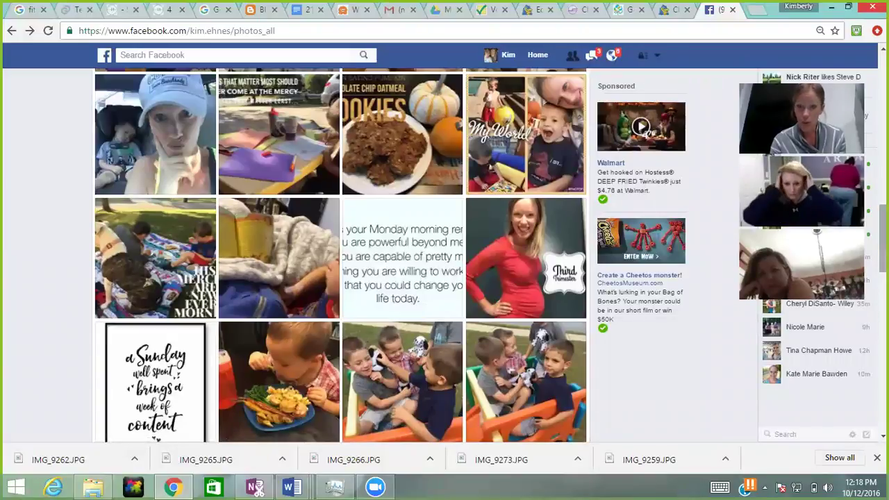
{"action": "scroll", "coordinate": [340, 256], "scroll_direction": "down", "scroll_amount": 6}
Step: View the 'Fit for Fall' ad image and close the viewer
{"action": "scroll", "coordinate": [341, 255], "scroll_direction": "down", "scroll_amount": 5}
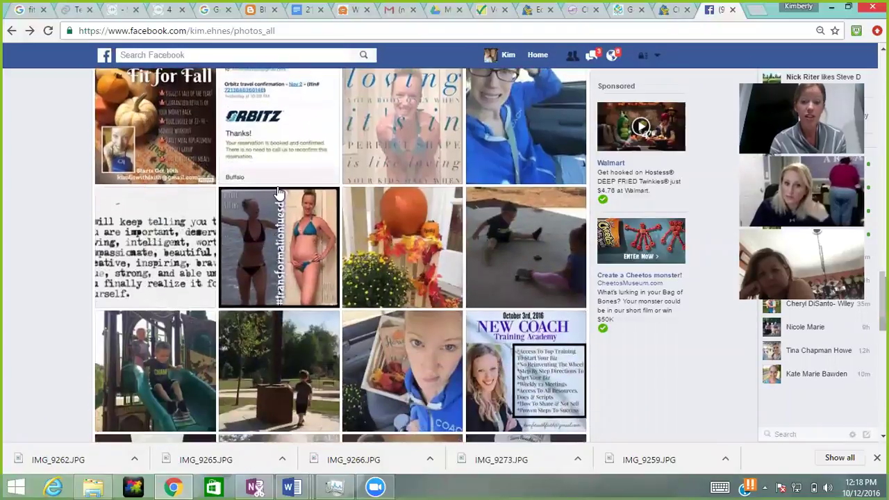
{"action": "left_click", "coordinate": [159, 98]}
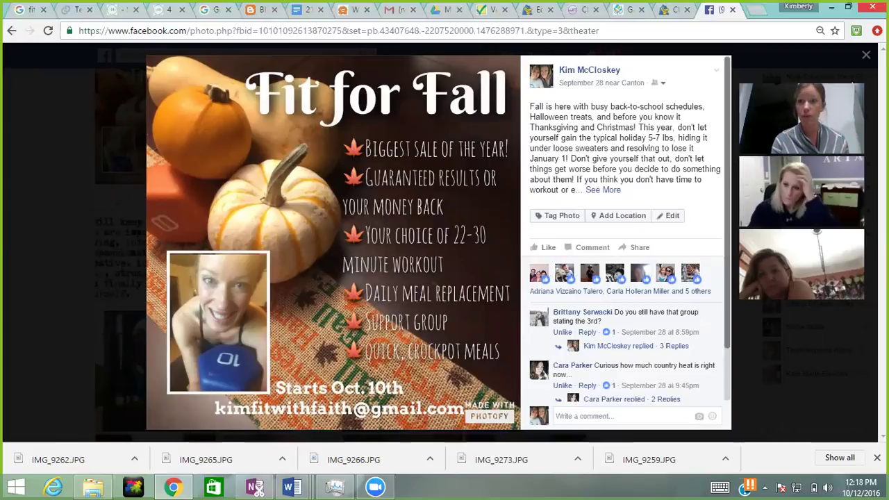
{"action": "left_click", "coordinate": [867, 55]}
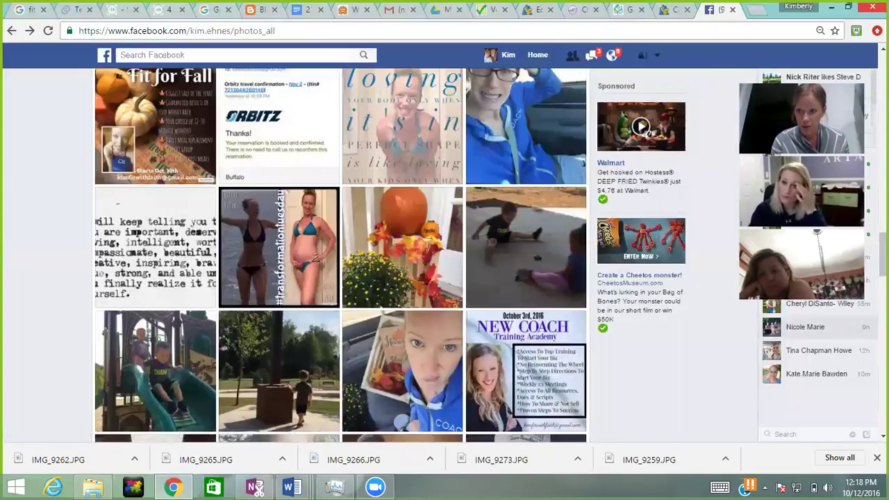
Step: Scroll back up the photos and switch to the profile's Timeline
{"action": "scroll", "coordinate": [341, 255], "scroll_direction": "down", "scroll_amount": 3}
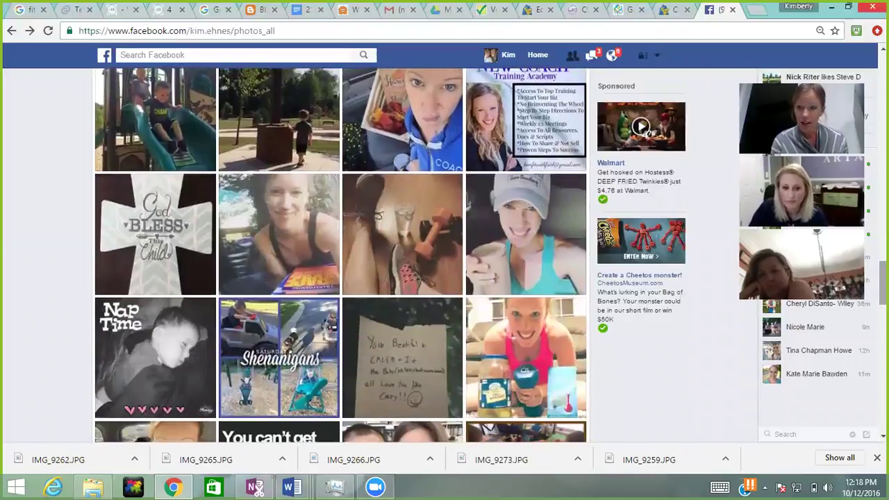
{"action": "scroll", "coordinate": [340, 256], "scroll_direction": "up", "scroll_amount": 10}
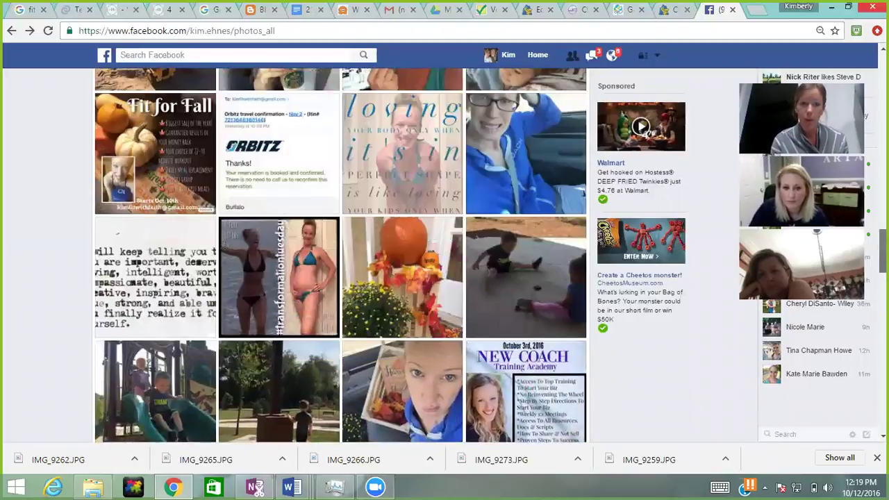
{"action": "scroll", "coordinate": [340, 256], "scroll_direction": "up", "scroll_amount": 5}
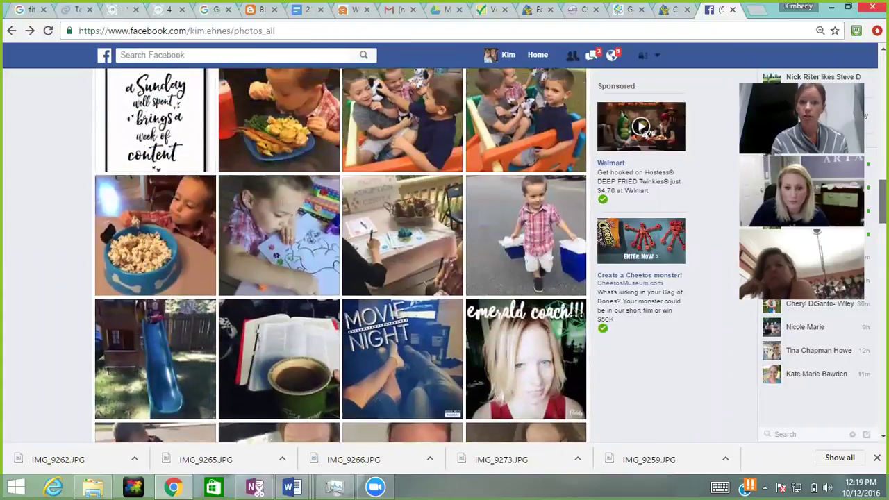
{"action": "scroll", "coordinate": [340, 256], "scroll_direction": "up", "scroll_amount": 5}
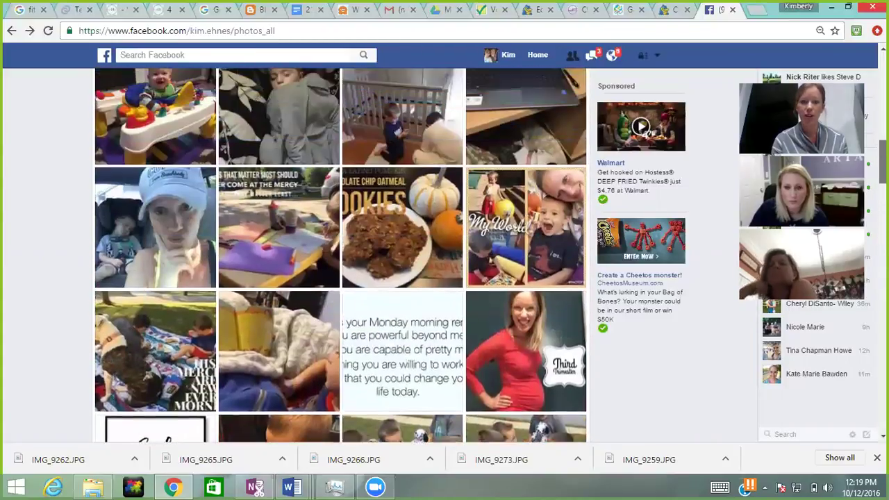
{"action": "scroll", "coordinate": [341, 255], "scroll_direction": "up", "scroll_amount": 6}
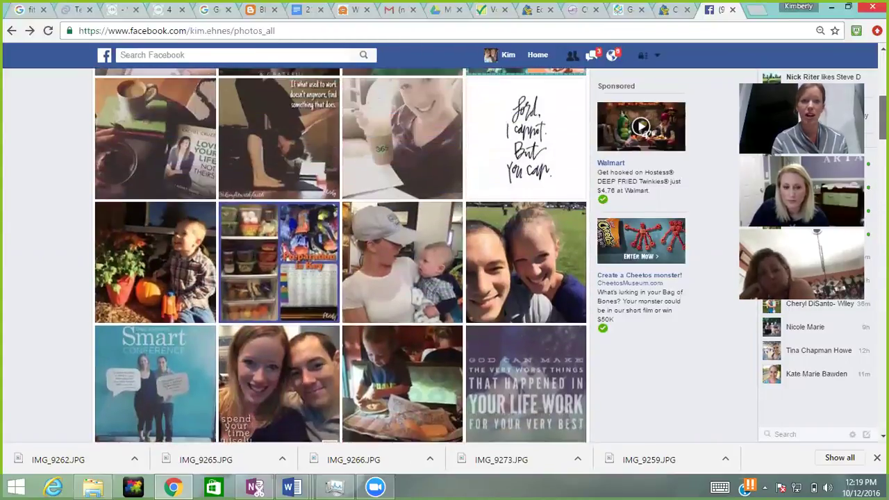
{"action": "scroll", "coordinate": [341, 256], "scroll_direction": "up", "scroll_amount": 1}
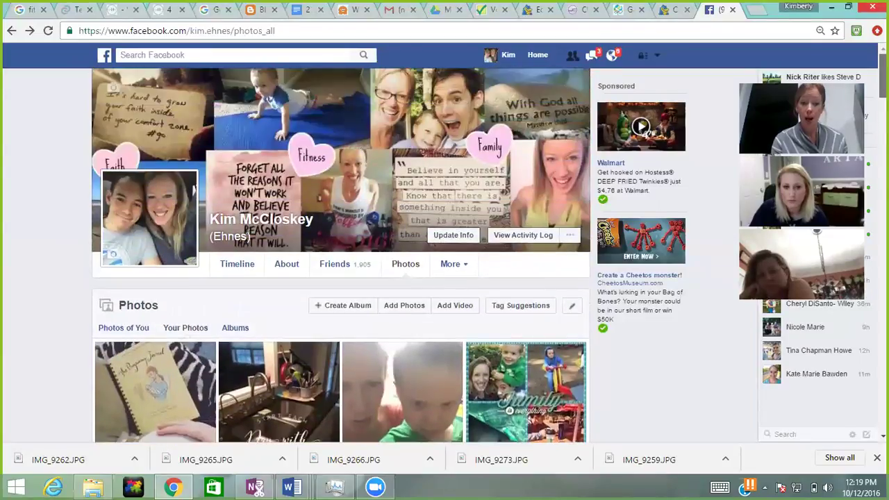
{"action": "left_click", "coordinate": [240, 265]}
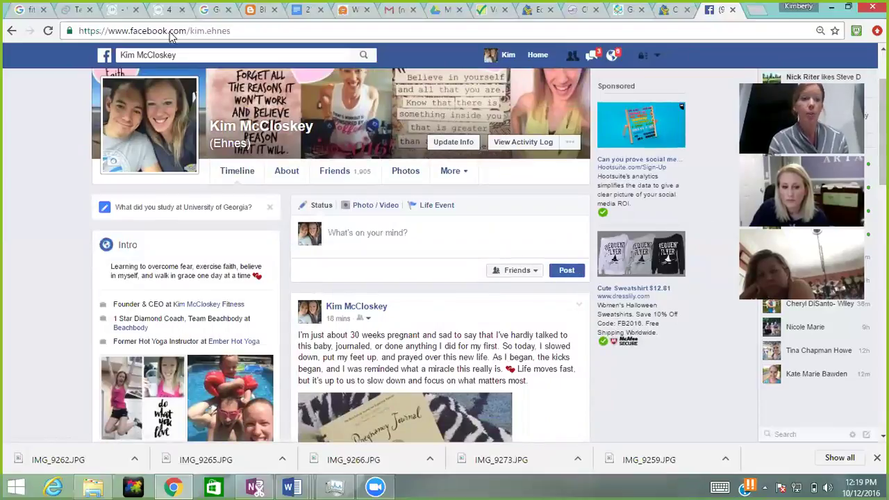
Step: Load the PicMonkey home page by entering 'picm' in the address bar, then start a new tab
{"action": "left_click", "coordinate": [138, 34]}
{"action": "type", "text": "picmonkey.com"}
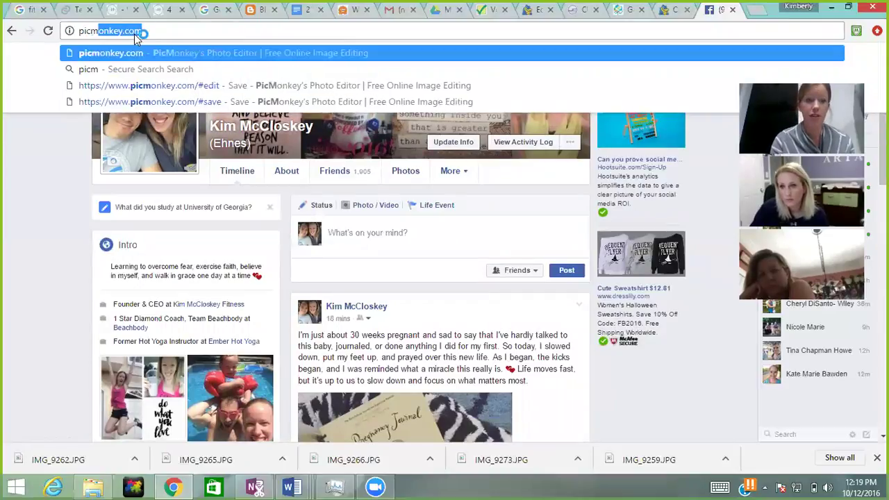
{"action": "key", "text": "Return"}
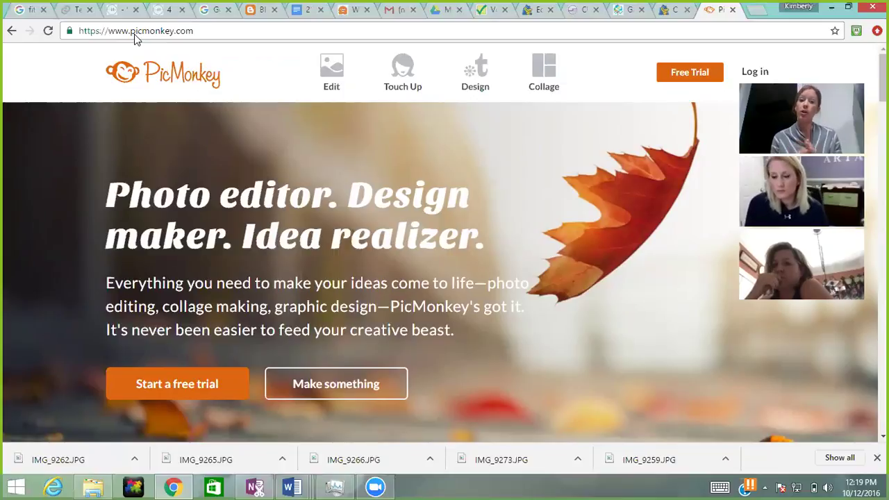
{"action": "left_click", "coordinate": [762, 15]}
Step: Load canva.com and submit the login with the suggested account e-mail and password
{"action": "type", "text": "canva.com"}
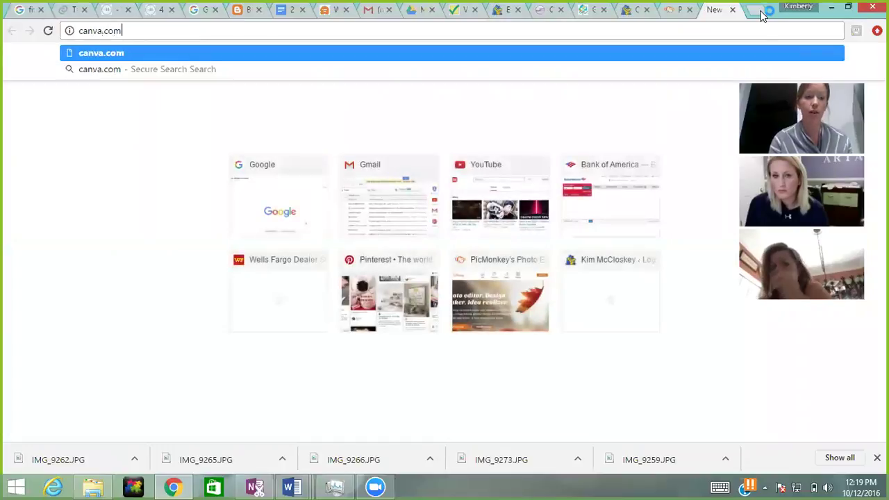
{"action": "key", "text": "Return"}
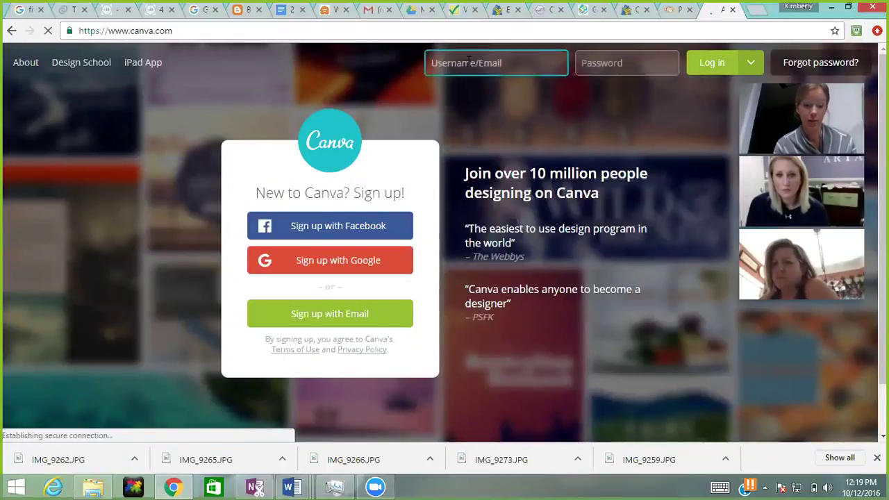
{"action": "left_click", "coordinate": [469, 85]}
{"action": "key", "text": "Tab"}
{"action": "type", "text": "•••••••••"}
{"action": "key", "text": "Return"}
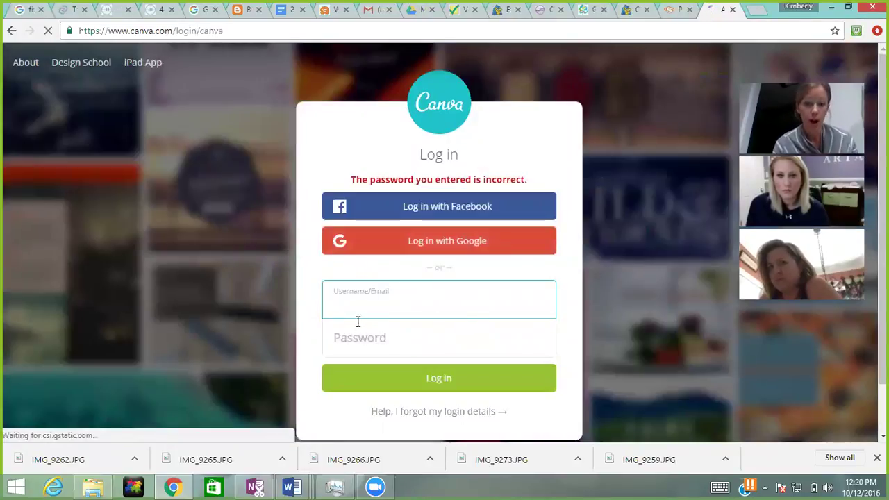
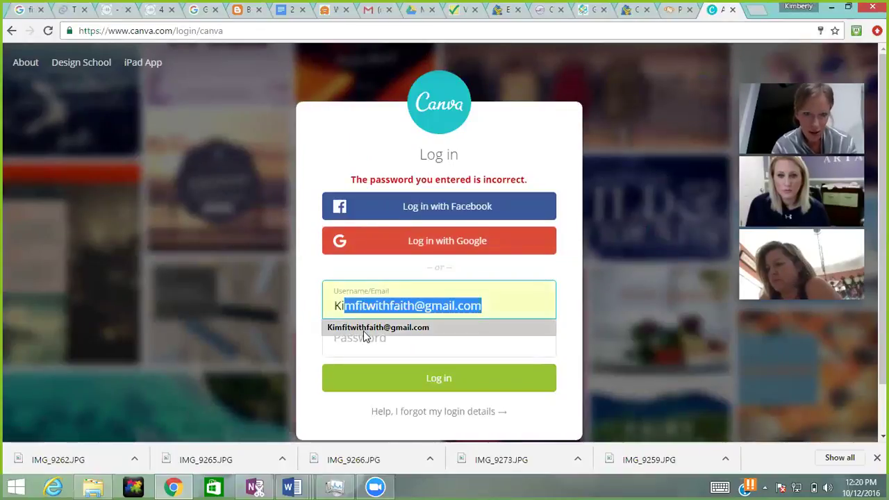
Step: Retry the Canva login with the saved e-mail and password, then type a username
{"action": "left_click", "coordinate": [363, 328]}
{"action": "left_click", "coordinate": [354, 330]}
{"action": "type", "text": "•••••••••"}
{"action": "key", "text": "Return"}
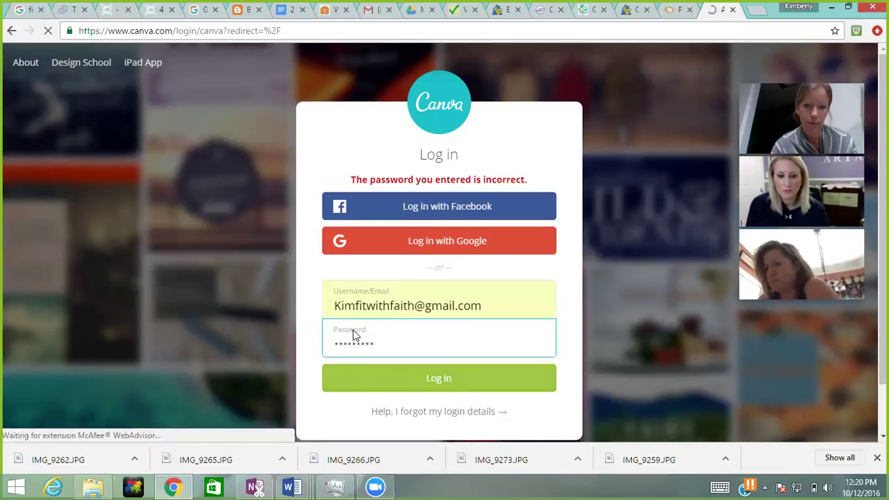
{"action": "type", "text": "KimmiJa21"}
{"action": "key", "text": "Tab"}
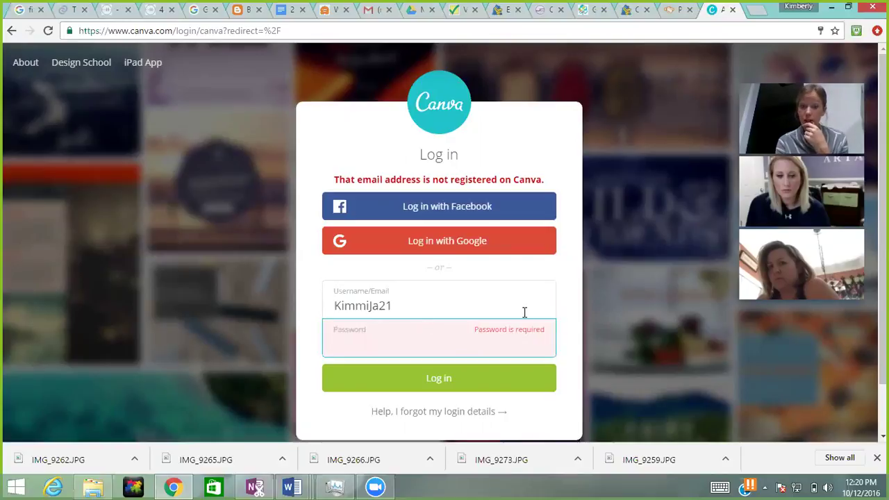
Step: Replace the username with the saved account e-mail, re-enter the password, and log in again
{"action": "left_click", "coordinate": [383, 291]}
{"action": "key", "text": "ctrl+a"}
{"action": "type", "text": "Kim"}
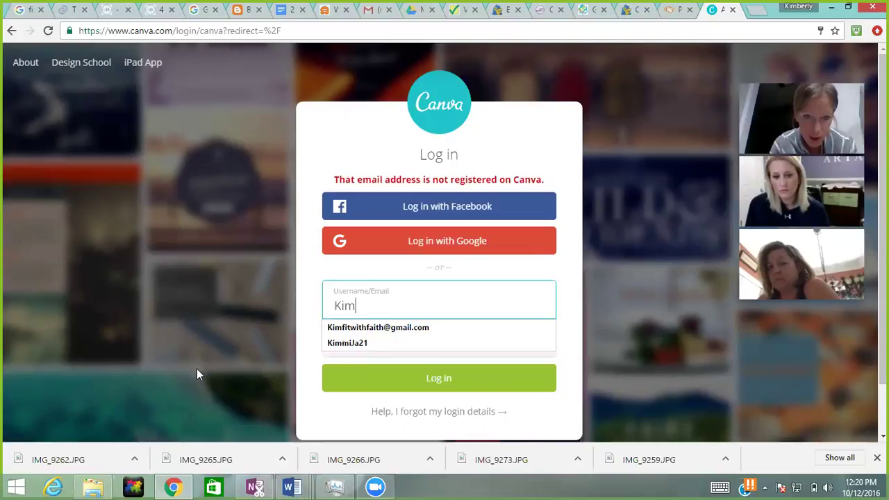
{"action": "left_click", "coordinate": [334, 327]}
{"action": "left_click", "coordinate": [339, 342]}
{"action": "type", "text": "*********"}
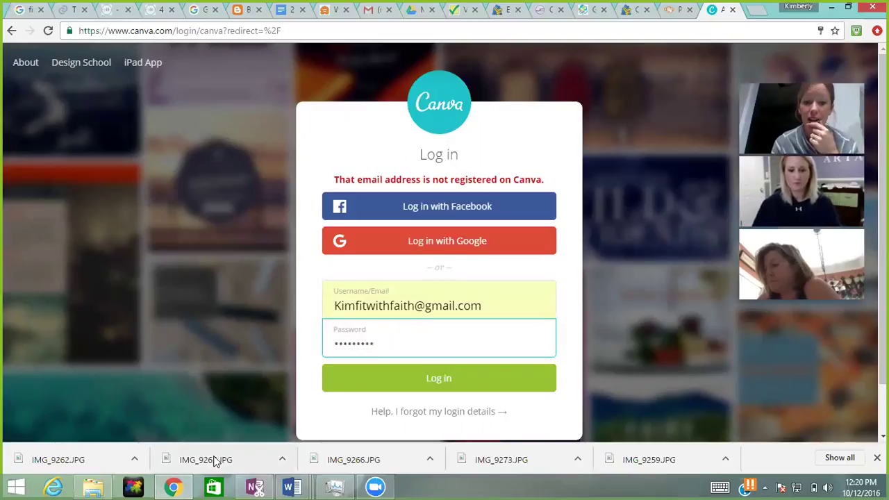
{"action": "left_click", "coordinate": [421, 378]}
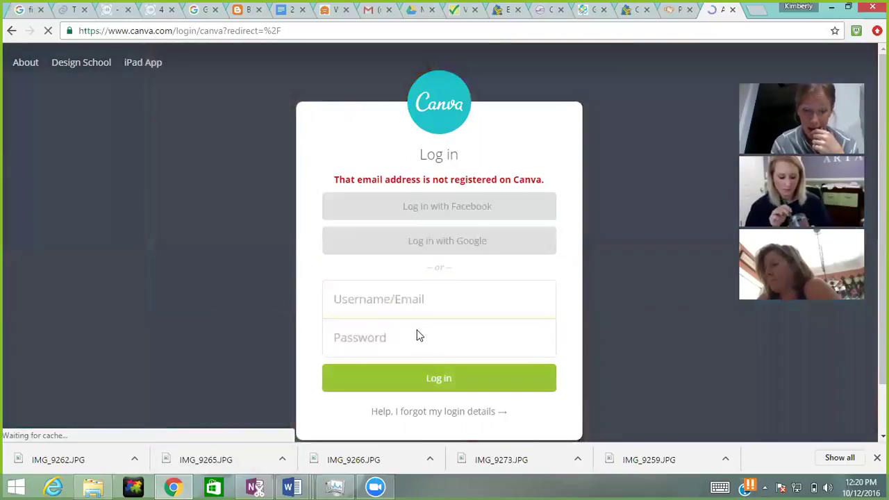
Step: Make a final login attempt and dismiss Chrome's offer to save the password
{"action": "type", "text": "Kim"}
{"action": "left_click", "coordinate": [394, 327]}
{"action": "left_click", "coordinate": [371, 341]}
{"action": "type", "text": "*"}
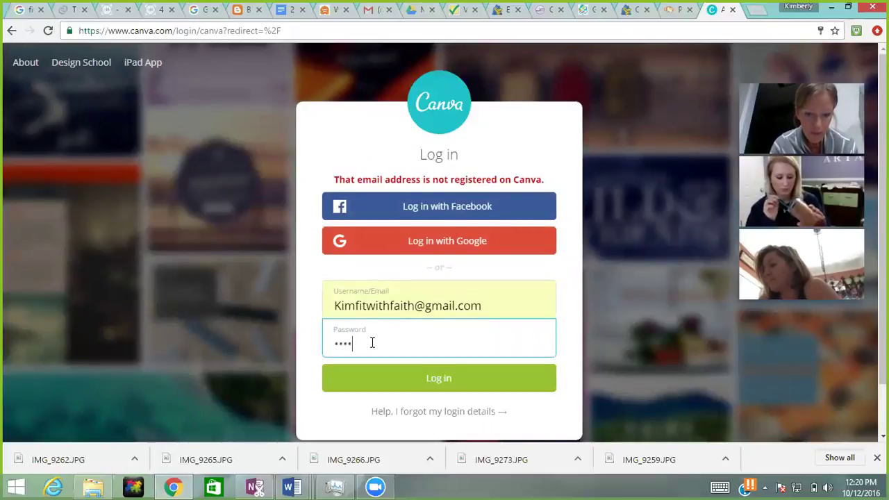
{"action": "left_click", "coordinate": [370, 378]}
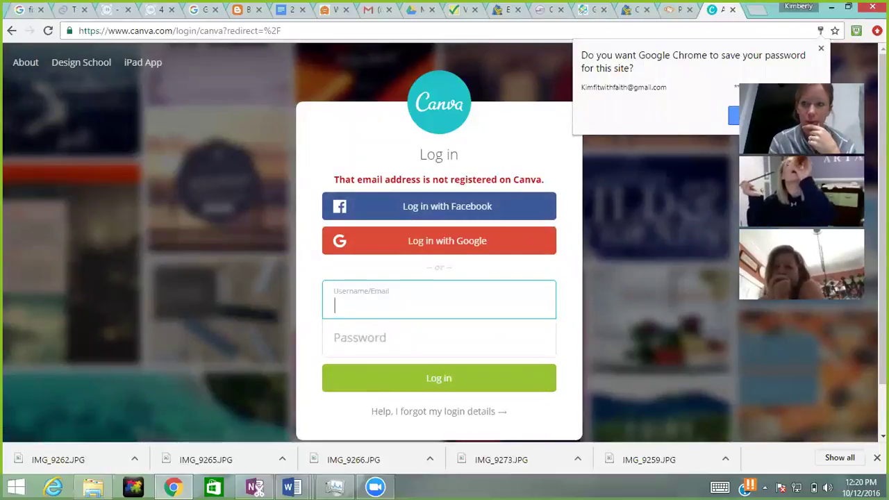
{"action": "left_click", "coordinate": [721, 132]}
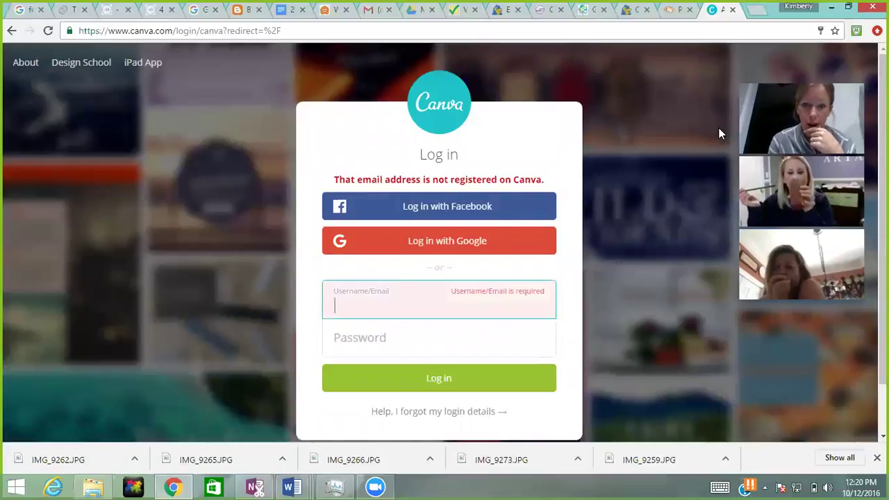
{"action": "left_click", "coordinate": [682, 11]}
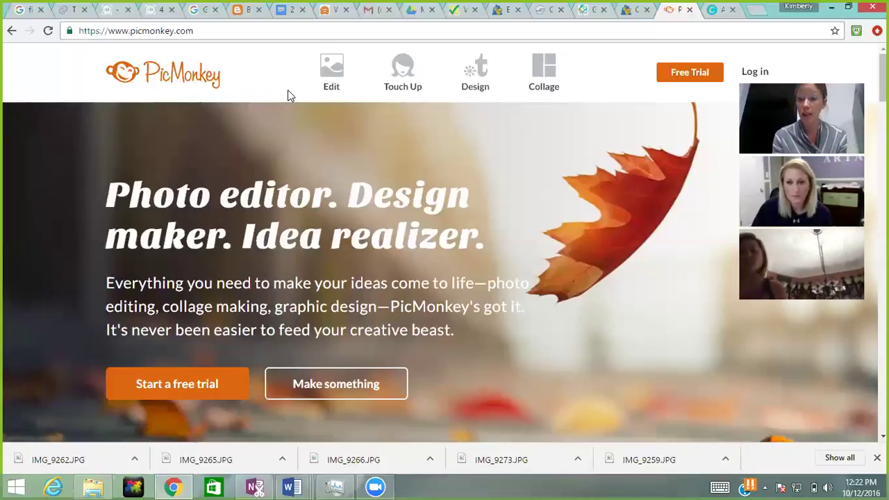
Step: Start a blank Facebook cover-sized design from PicMonkey's Design menu
{"action": "mouse_move", "coordinate": [479, 77]}
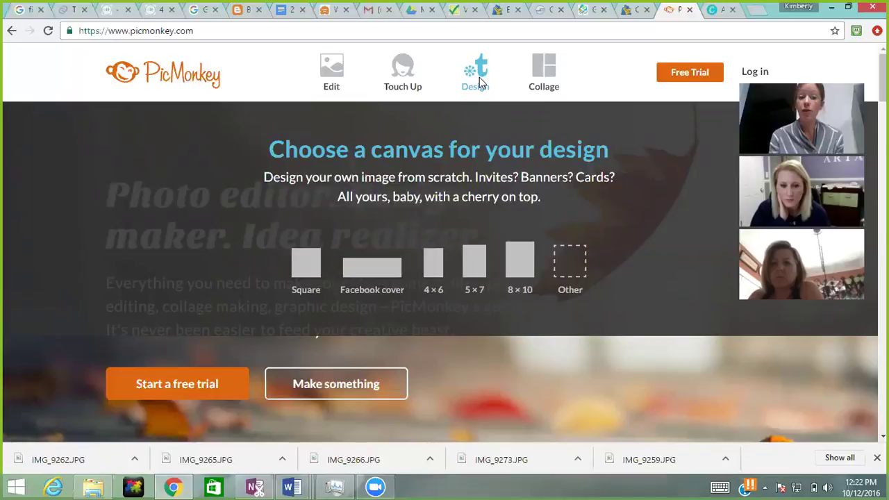
{"action": "left_click", "coordinate": [380, 270]}
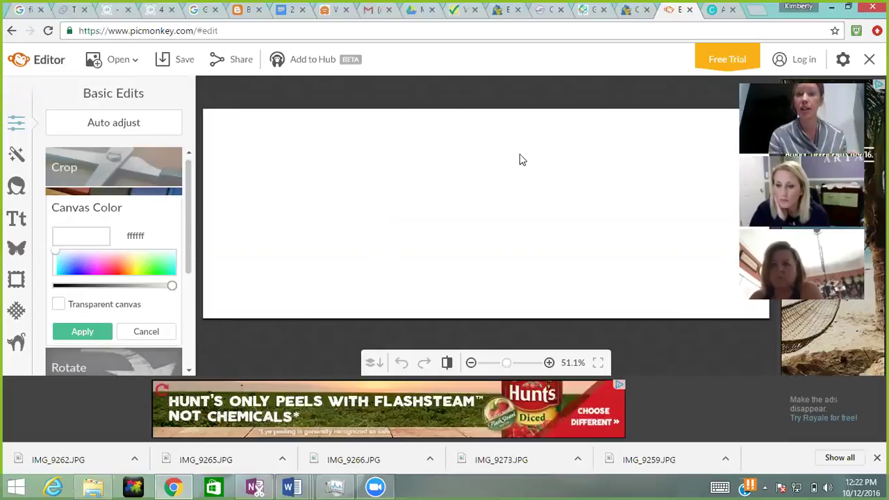
{"action": "left_click", "coordinate": [759, 10]}
Step: Open the Facebook profile and view a cover photo, then return to the PicMonkey editor
{"action": "type", "text": "facebook.com"}
{"action": "key", "text": "Return"}
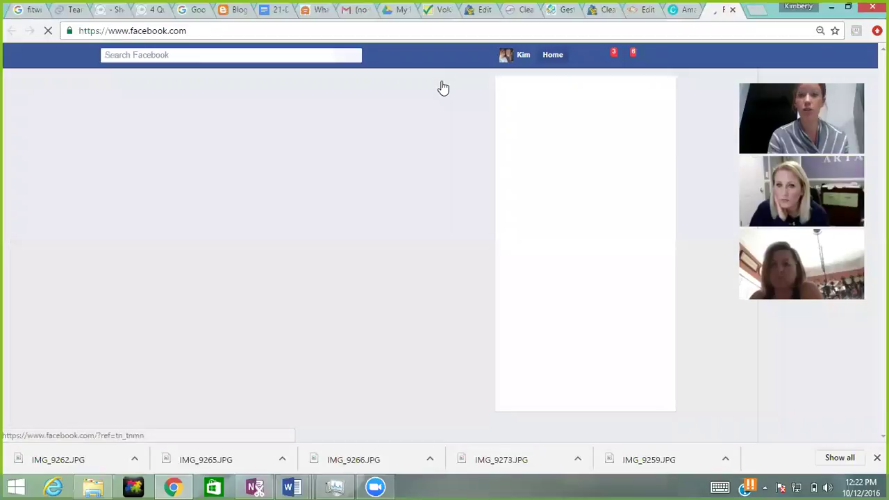
{"action": "left_click", "coordinate": [523, 57]}
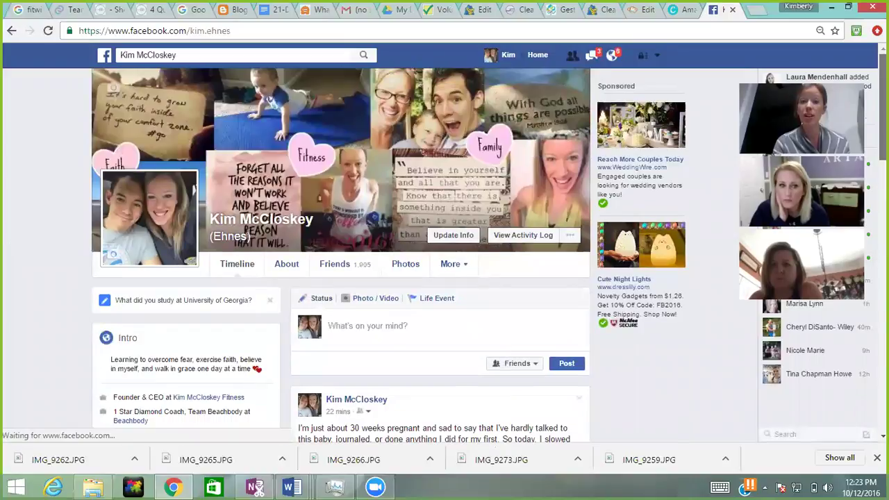
{"action": "left_click", "coordinate": [410, 113]}
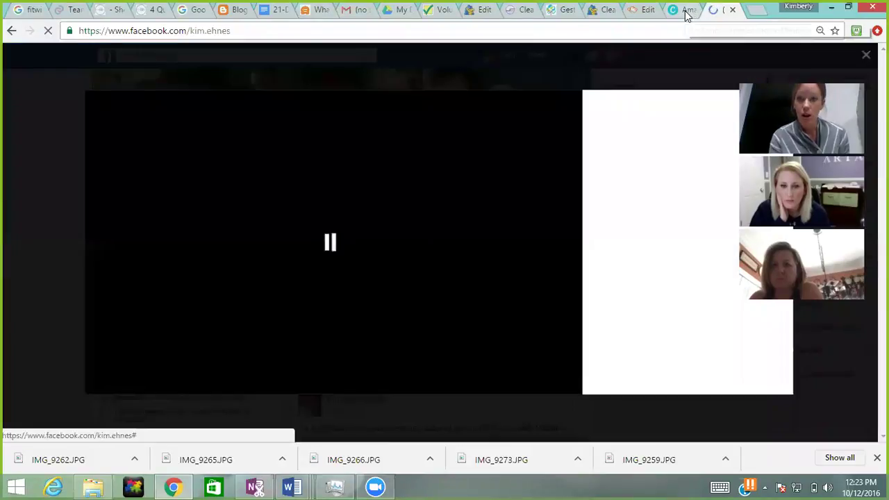
{"action": "left_click", "coordinate": [644, 12]}
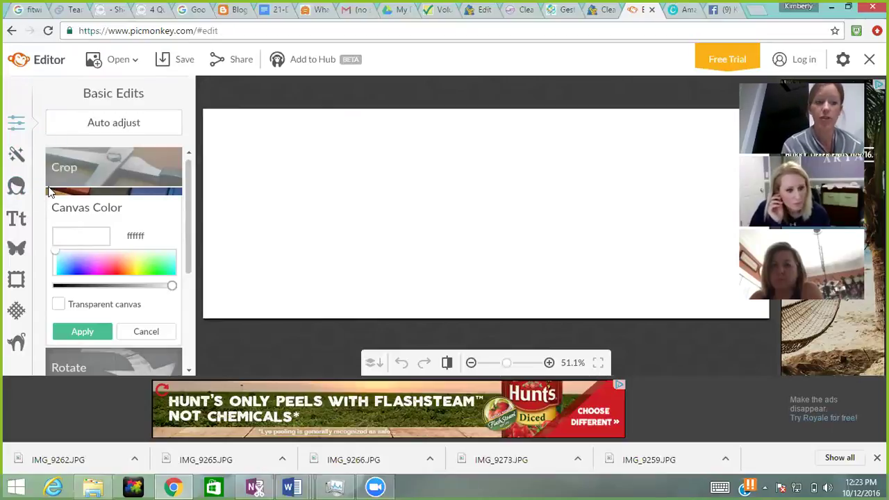
Step: Apply magenta f721ff as the canvas colour and show the Overlays categories
{"action": "scroll", "coordinate": [190, 170], "scroll_direction": "down", "scroll_amount": 3}
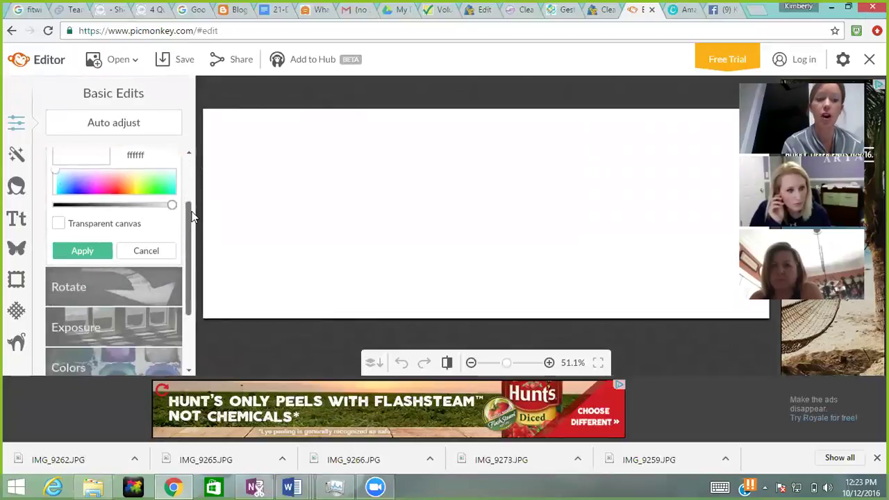
{"action": "scroll", "coordinate": [189, 181], "scroll_direction": "up", "scroll_amount": 3}
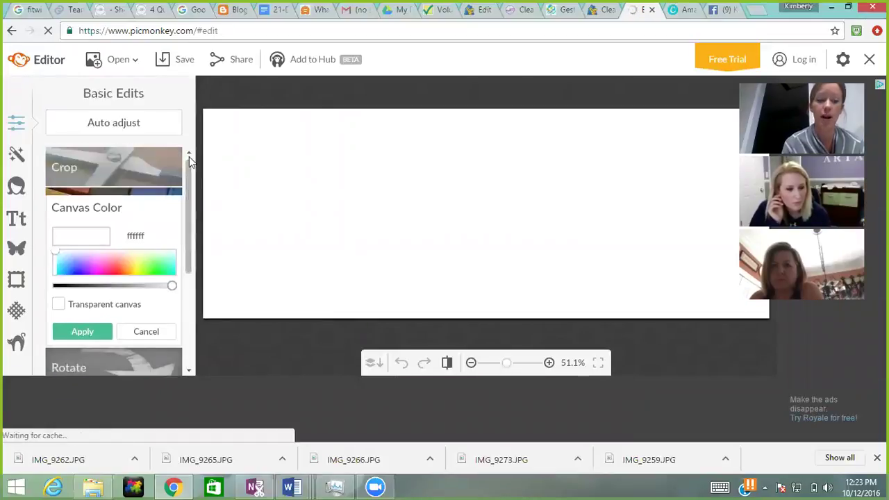
{"action": "left_click", "coordinate": [96, 271]}
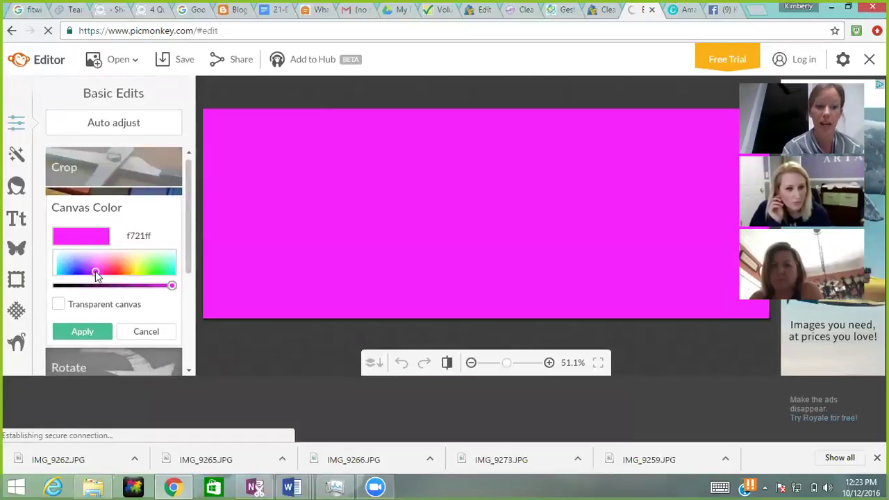
{"action": "left_click", "coordinate": [95, 328]}
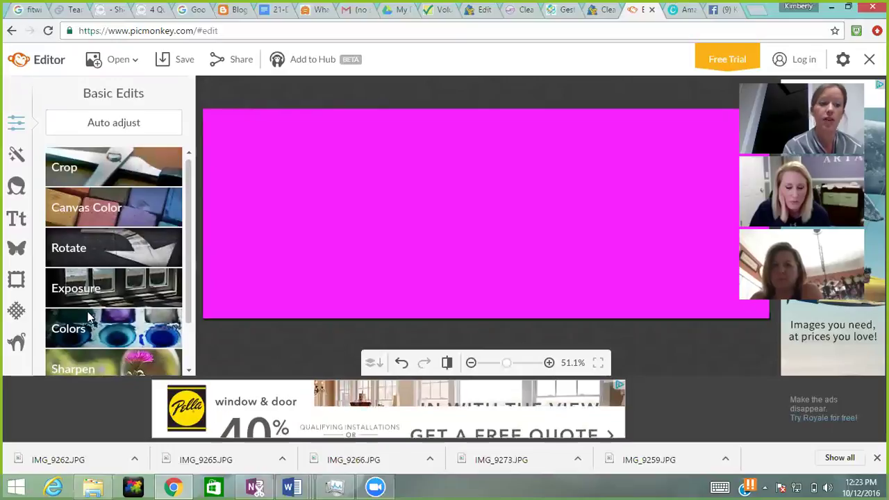
{"action": "left_click", "coordinate": [17, 252]}
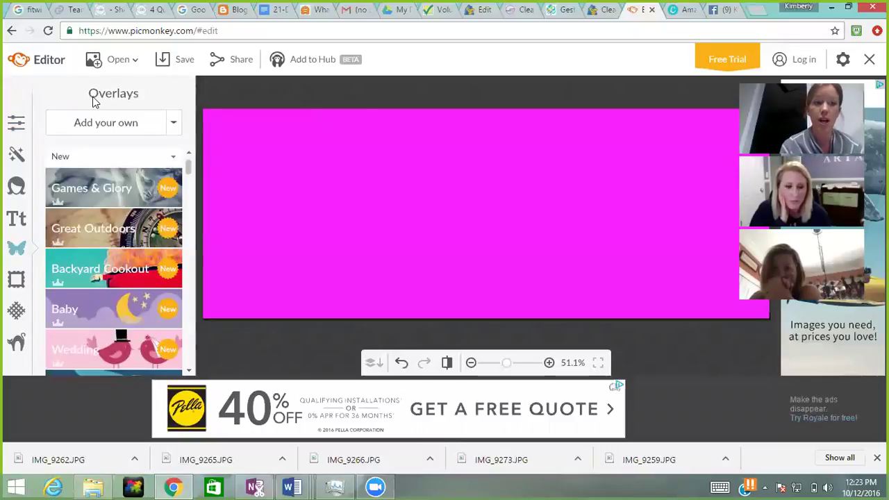
Step: Insert the family photo from the computer as an overlay, sized to canvas height, on the left
{"action": "left_click", "coordinate": [104, 123]}
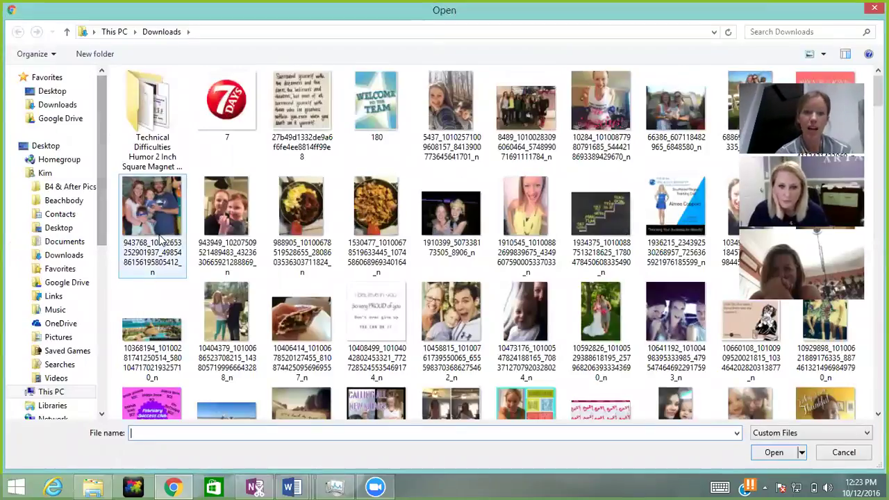
{"action": "double_click", "coordinate": [230, 313]}
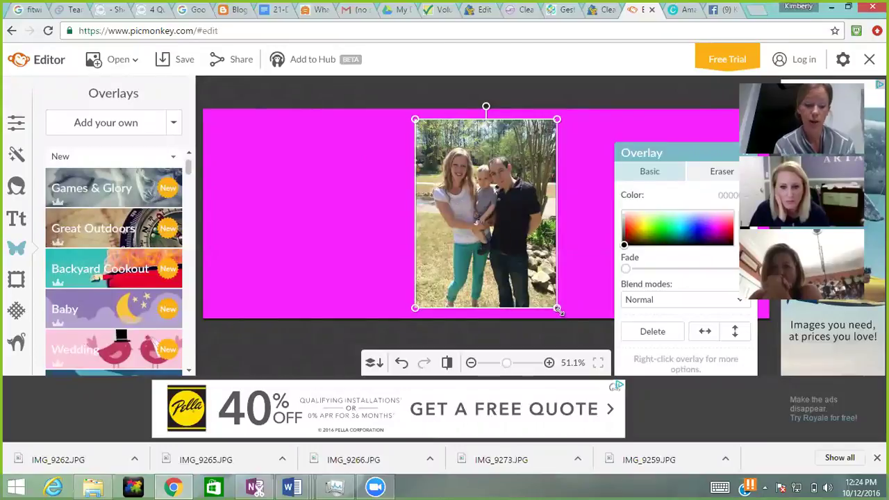
{"action": "left_click_drag", "start_coordinate": [558, 311], "coordinate": [578, 341]}
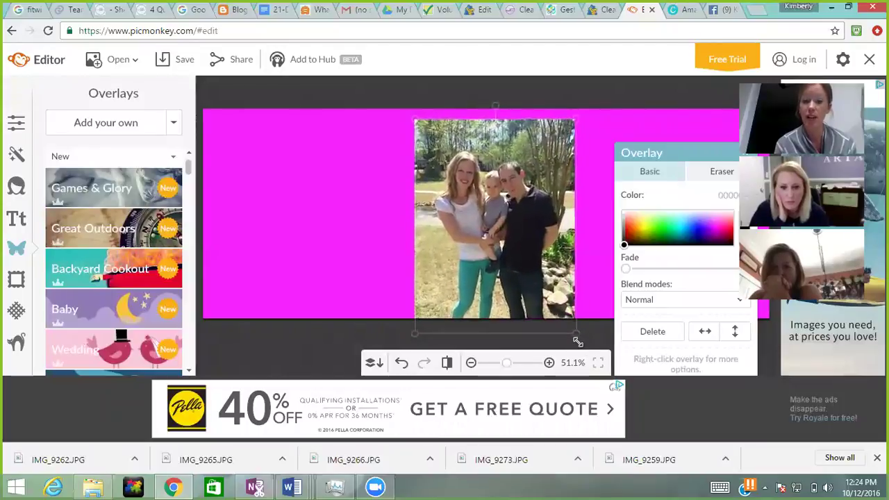
{"action": "left_click_drag", "start_coordinate": [510, 289], "coordinate": [296, 280]}
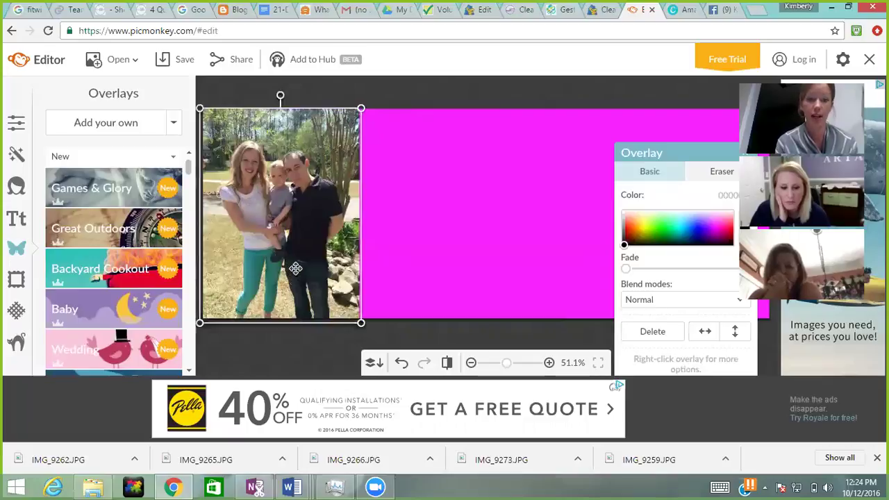
{"action": "left_click_drag", "start_coordinate": [295, 269], "coordinate": [337, 260]}
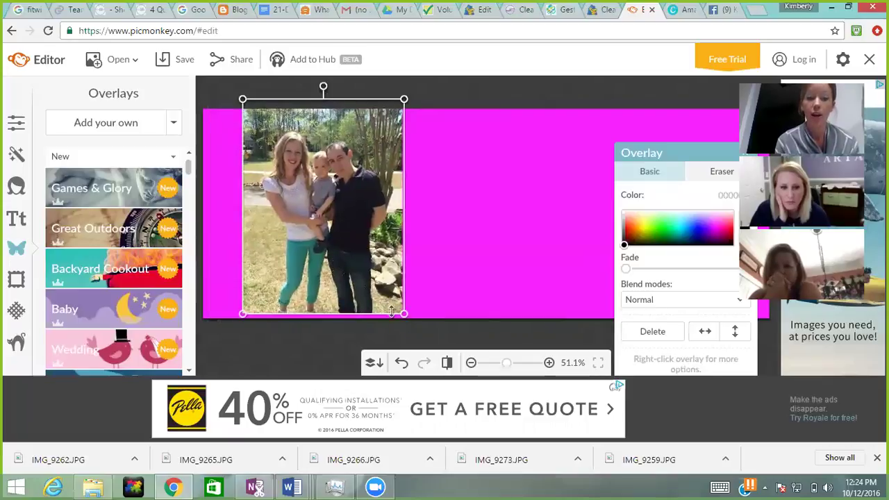
{"action": "left_click_drag", "start_coordinate": [406, 314], "coordinate": [402, 312]}
{"action": "left_click_drag", "start_coordinate": [373, 275], "coordinate": [374, 285]}
{"action": "left_click_drag", "start_coordinate": [650, 151], "coordinate": [546, 119]}
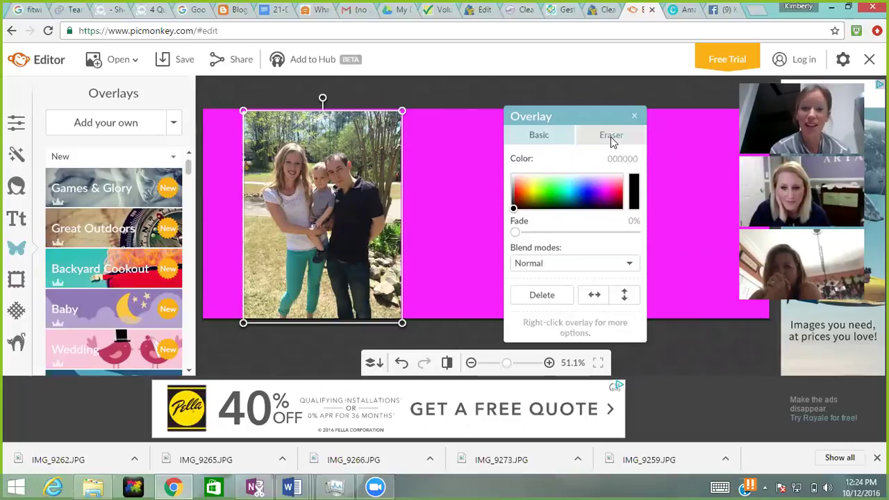
Step: Switch to the overlay eraser and erase patches near the photo's top-right corner
{"action": "left_click", "coordinate": [611, 136]}
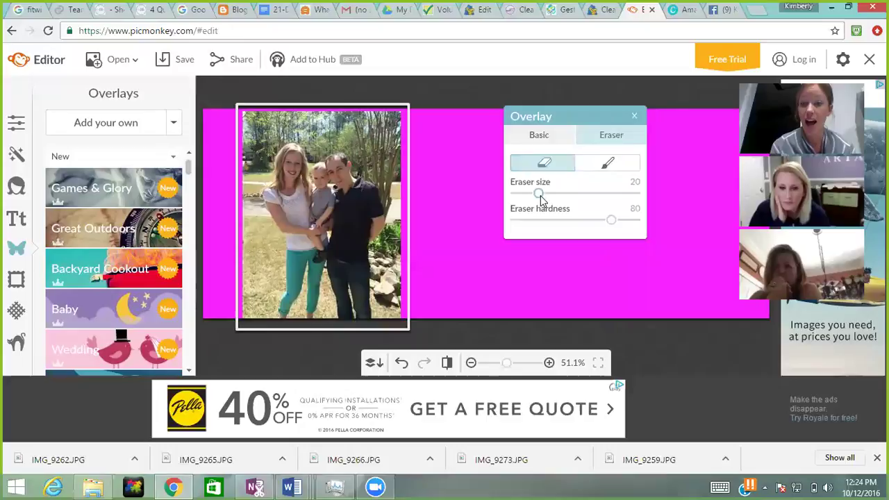
{"action": "left_click_drag", "start_coordinate": [386, 150], "coordinate": [391, 156]}
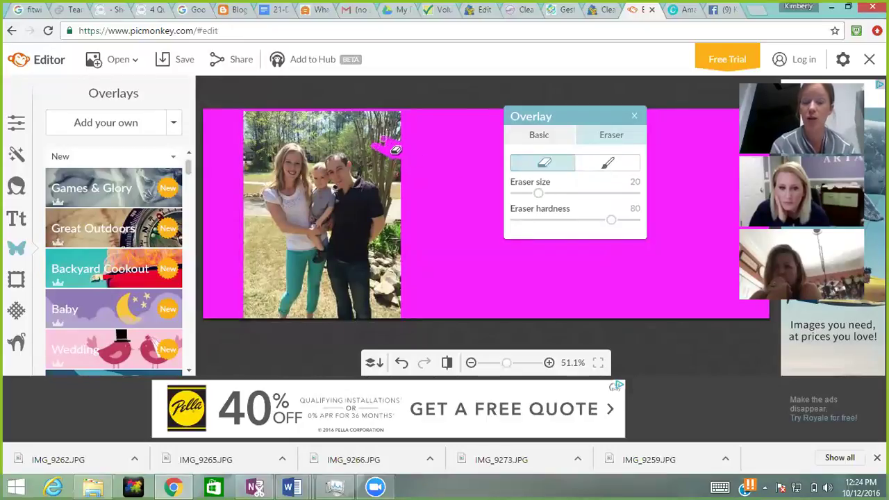
{"action": "left_click_drag", "start_coordinate": [410, 147], "coordinate": [396, 134]}
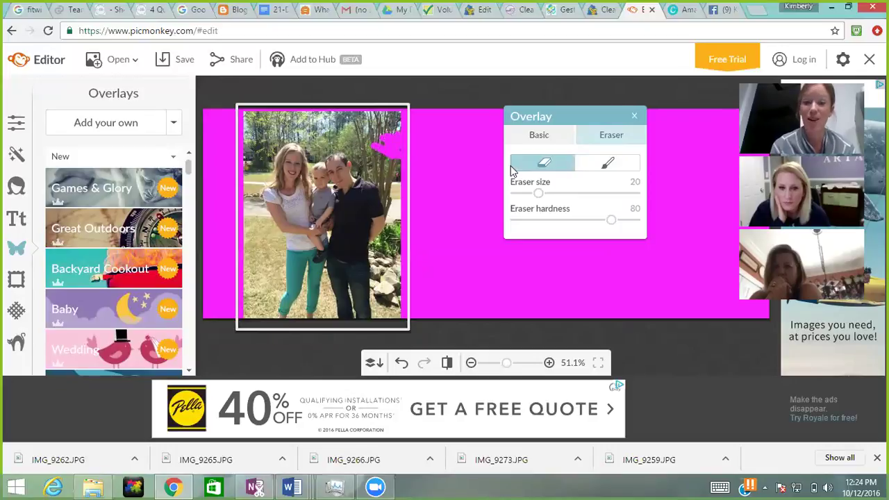
Step: Set the eraser size to 67 and hardness to 0, then erase more of the top-right
{"action": "mouse_move", "coordinate": [561, 198]}
{"action": "left_mouse_down"}
{"action": "mouse_move", "coordinate": [595, 199]}
{"action": "mouse_move", "coordinate": [604, 223]}
{"action": "mouse_move", "coordinate": [530, 219]}
{"action": "mouse_move", "coordinate": [645, 220]}
{"action": "left_mouse_up"}
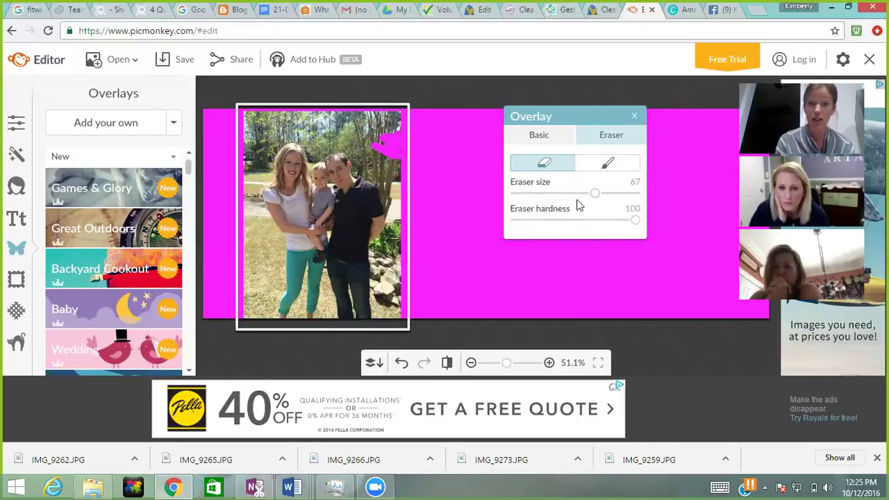
{"action": "mouse_move", "coordinate": [396, 143]}
{"action": "left_mouse_down"}
{"action": "mouse_move", "coordinate": [368, 119]}
{"action": "mouse_move", "coordinate": [399, 132]}
{"action": "mouse_move", "coordinate": [434, 180]}
{"action": "mouse_move", "coordinate": [387, 145]}
{"action": "left_mouse_up"}
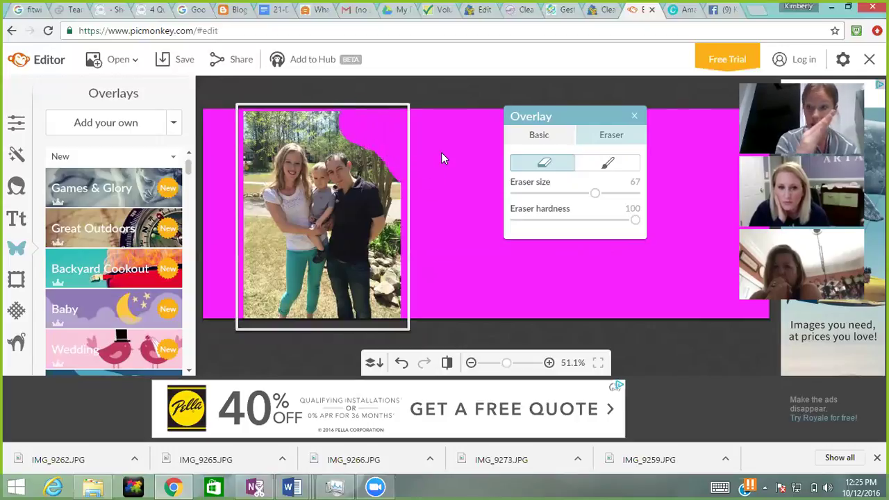
{"action": "left_click", "coordinate": [553, 221]}
{"action": "left_click", "coordinate": [613, 221]}
{"action": "left_click_drag", "start_coordinate": [610, 221], "coordinate": [538, 223]}
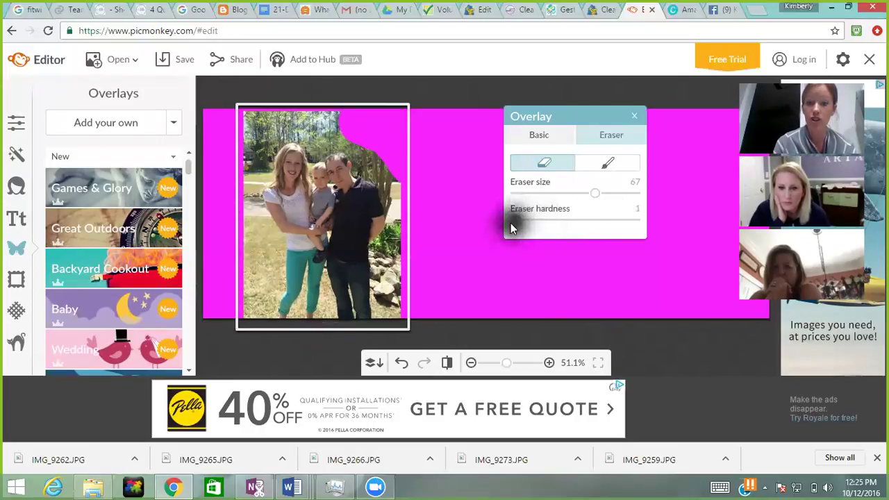
{"action": "mouse_move", "coordinate": [372, 156]}
{"action": "left_mouse_down"}
{"action": "mouse_move", "coordinate": [387, 169]}
{"action": "mouse_move", "coordinate": [362, 142]}
{"action": "mouse_move", "coordinate": [311, 141]}
{"action": "mouse_move", "coordinate": [272, 167]}
{"action": "mouse_move", "coordinate": [261, 252]}
{"action": "mouse_move", "coordinate": [278, 338]}
{"action": "left_mouse_up"}
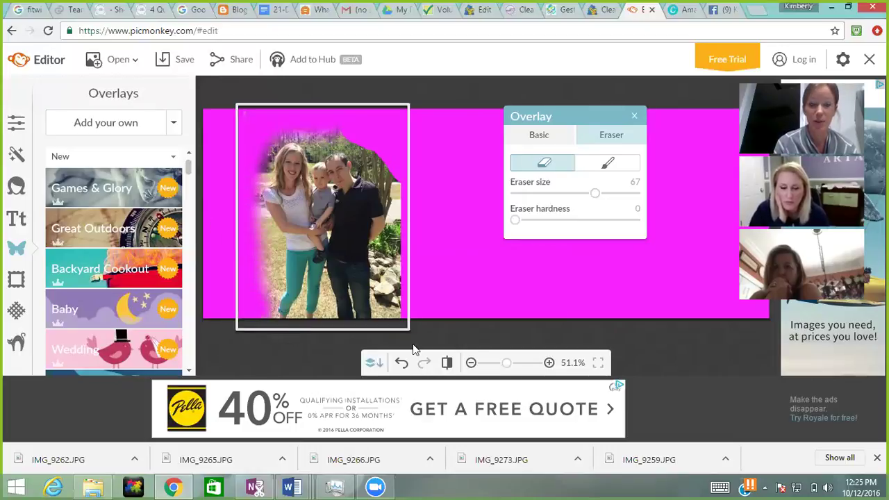
Step: Softly erase the photo's right side and bottom corners into the magenta background
{"action": "mouse_move", "coordinate": [407, 313]}
{"action": "left_mouse_down"}
{"action": "mouse_move", "coordinate": [403, 182]}
{"action": "mouse_move", "coordinate": [352, 129]}
{"action": "mouse_move", "coordinate": [269, 120]}
{"action": "mouse_move", "coordinate": [246, 153]}
{"action": "mouse_move", "coordinate": [242, 186]}
{"action": "mouse_move", "coordinate": [240, 216]}
{"action": "mouse_move", "coordinate": [261, 247]}
{"action": "mouse_move", "coordinate": [251, 322]}
{"action": "left_mouse_up"}
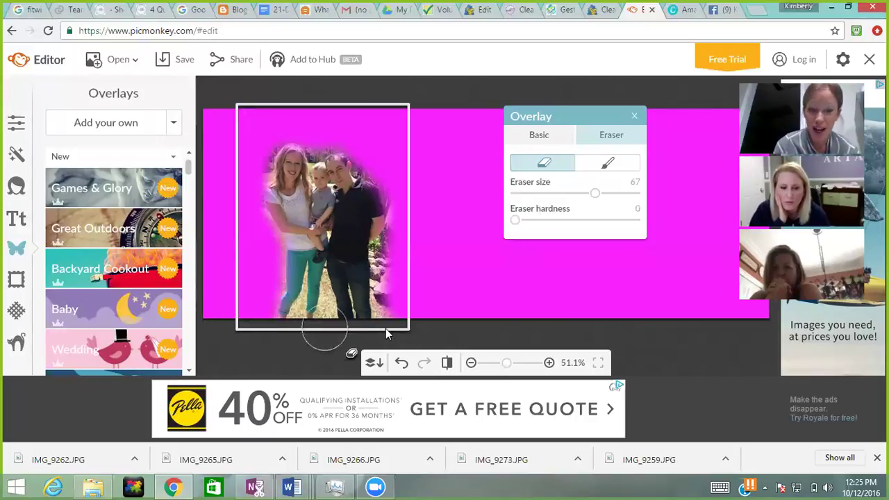
{"action": "mouse_move", "coordinate": [400, 323]}
{"action": "left_mouse_down"}
{"action": "mouse_move", "coordinate": [387, 297]}
{"action": "mouse_move", "coordinate": [388, 312]}
{"action": "mouse_move", "coordinate": [389, 250]}
{"action": "mouse_move", "coordinate": [400, 230]}
{"action": "mouse_move", "coordinate": [394, 173]}
{"action": "mouse_move", "coordinate": [356, 139]}
{"action": "mouse_move", "coordinate": [311, 140]}
{"action": "mouse_move", "coordinate": [280, 121]}
{"action": "mouse_move", "coordinate": [249, 154]}
{"action": "mouse_move", "coordinate": [243, 180]}
{"action": "mouse_move", "coordinate": [263, 270]}
{"action": "mouse_move", "coordinate": [260, 316]}
{"action": "left_mouse_up"}
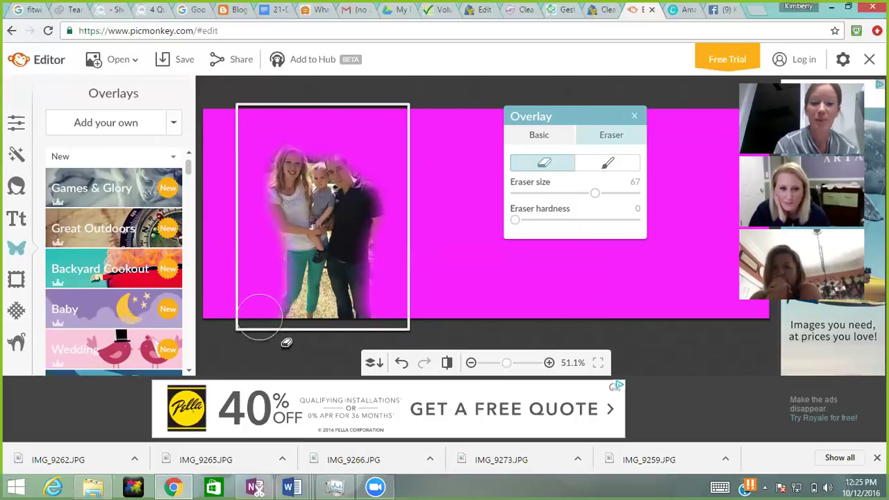
Step: Restore the over-erased edge of the man's shirt, then move the photo flush to the left edge
{"action": "left_click", "coordinate": [612, 167]}
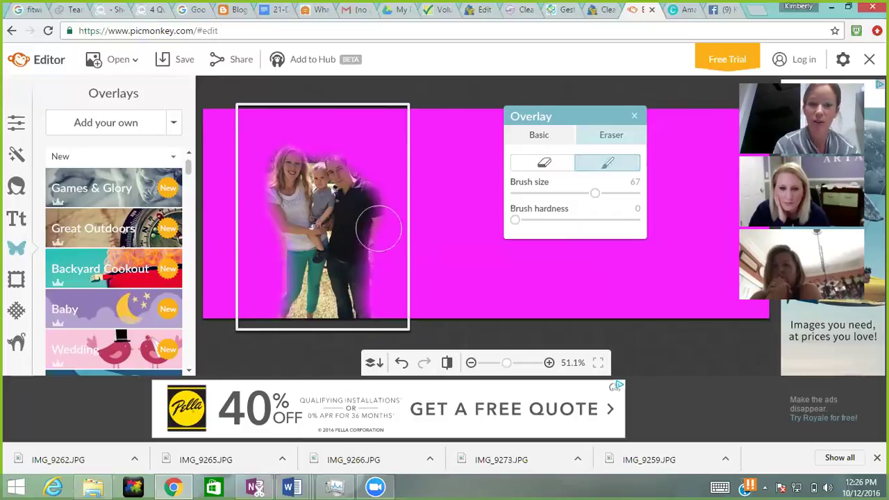
{"action": "mouse_move", "coordinate": [373, 222]}
{"action": "left_mouse_down"}
{"action": "mouse_move", "coordinate": [360, 299]}
{"action": "mouse_move", "coordinate": [366, 189]}
{"action": "mouse_move", "coordinate": [332, 160]}
{"action": "mouse_move", "coordinate": [310, 167]}
{"action": "mouse_move", "coordinate": [286, 159]}
{"action": "mouse_move", "coordinate": [291, 314]}
{"action": "mouse_move", "coordinate": [309, 321]}
{"action": "mouse_move", "coordinate": [359, 302]}
{"action": "left_mouse_up"}
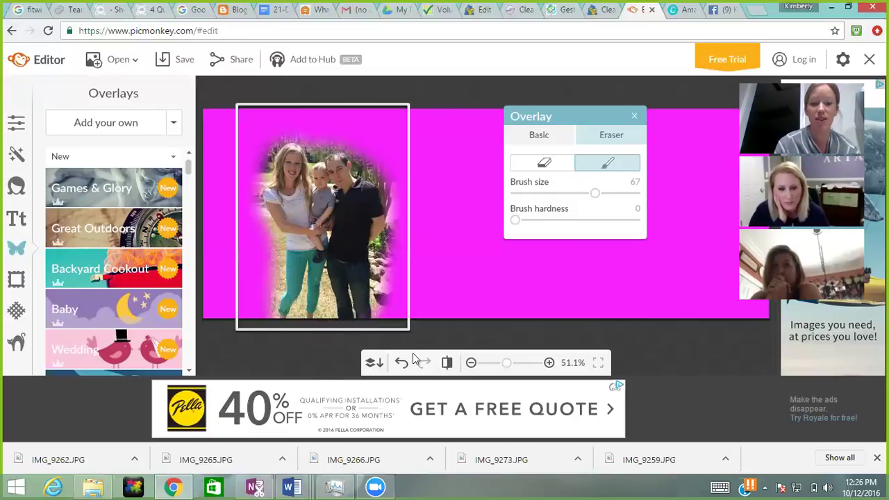
{"action": "left_click", "coordinate": [437, 339]}
{"action": "left_click_drag", "start_coordinate": [345, 257], "coordinate": [296, 246]}
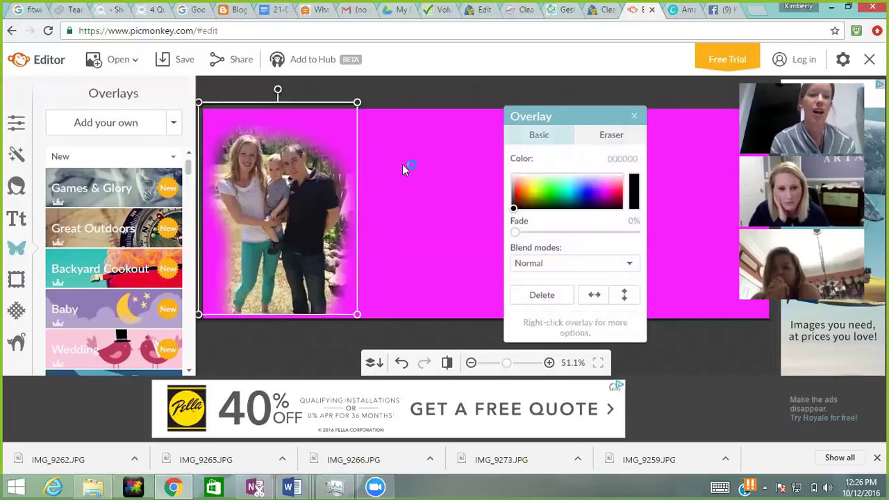
Step: Add a text box beside the family photo and set its font to Bilbo Swash Caps
{"action": "left_click", "coordinate": [17, 220]}
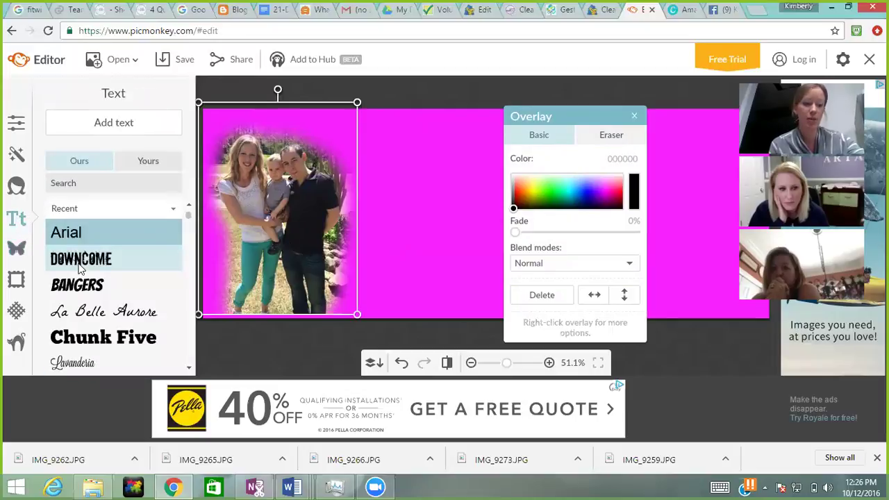
{"action": "left_click", "coordinate": [121, 122]}
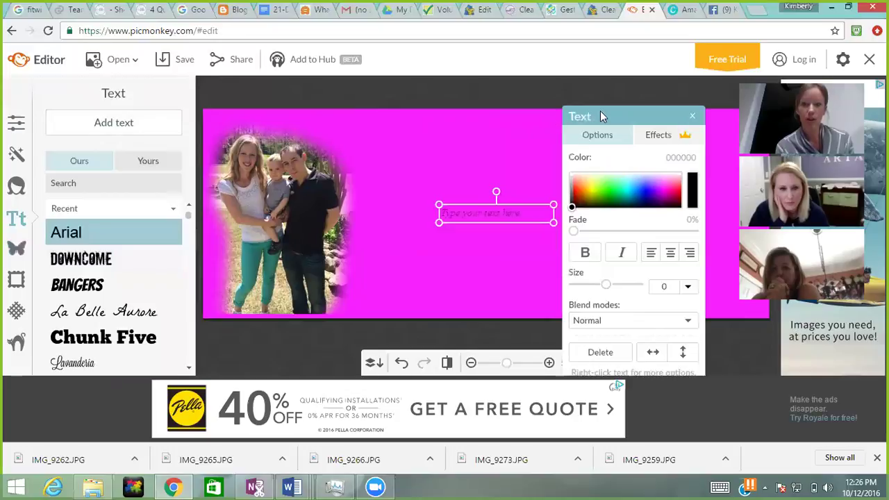
{"action": "left_click_drag", "start_coordinate": [601, 116], "coordinate": [757, 130]}
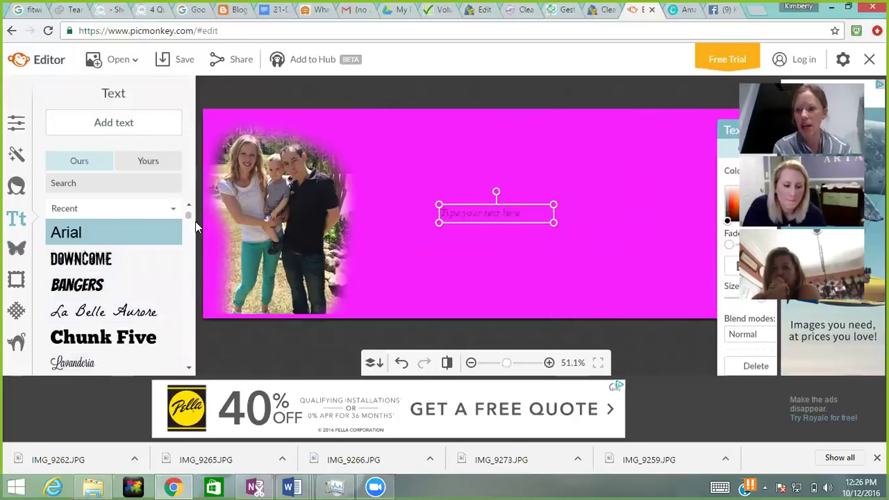
{"action": "left_click_drag", "start_coordinate": [189, 218], "coordinate": [192, 247]}
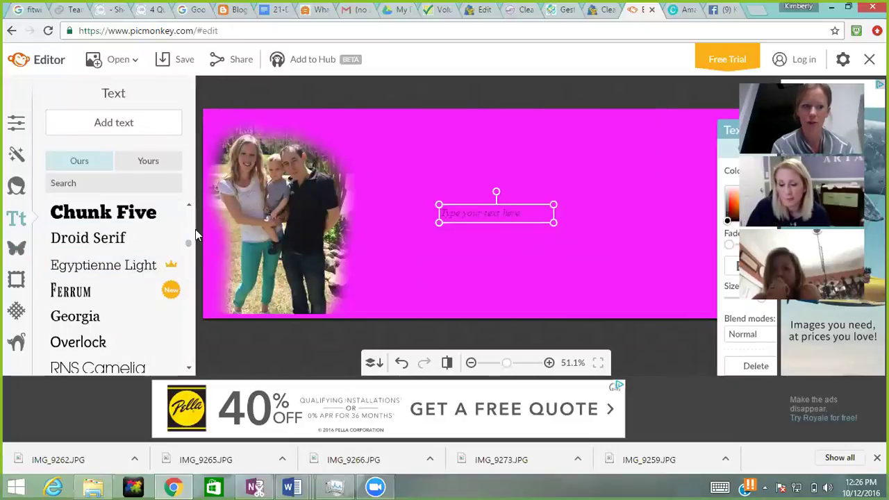
{"action": "left_click_drag", "start_coordinate": [190, 245], "coordinate": [197, 268]}
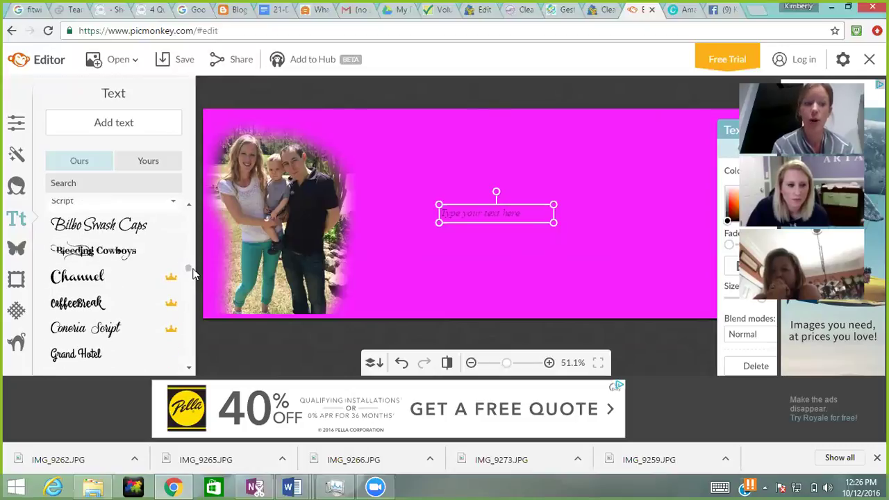
{"action": "left_click", "coordinate": [104, 231]}
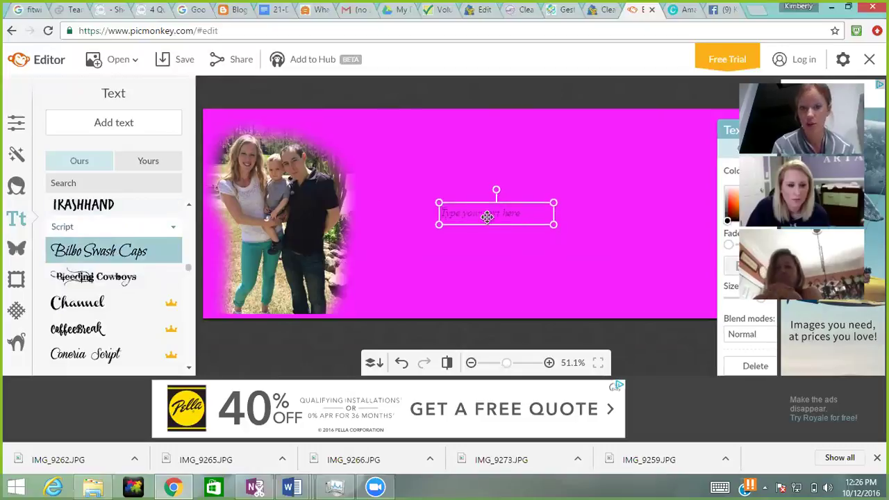
{"action": "left_click", "coordinate": [492, 216]}
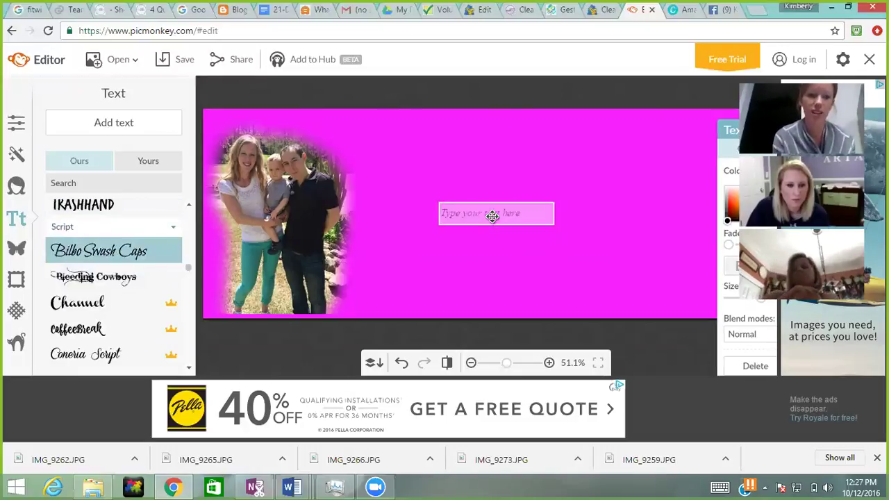
Step: Switch the font to Trashhand and type '5 DAY COACH SNEAK PEEK'
{"action": "type", "text": "F"}
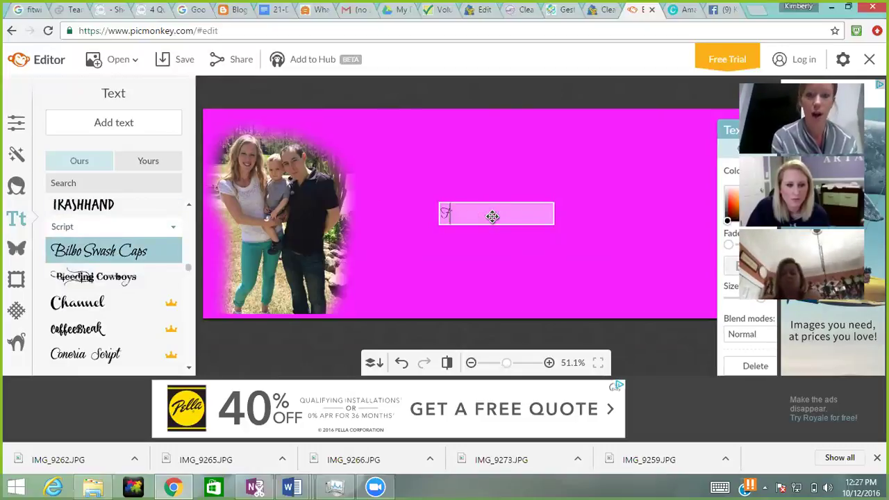
{"action": "key", "text": "BackSpace"}
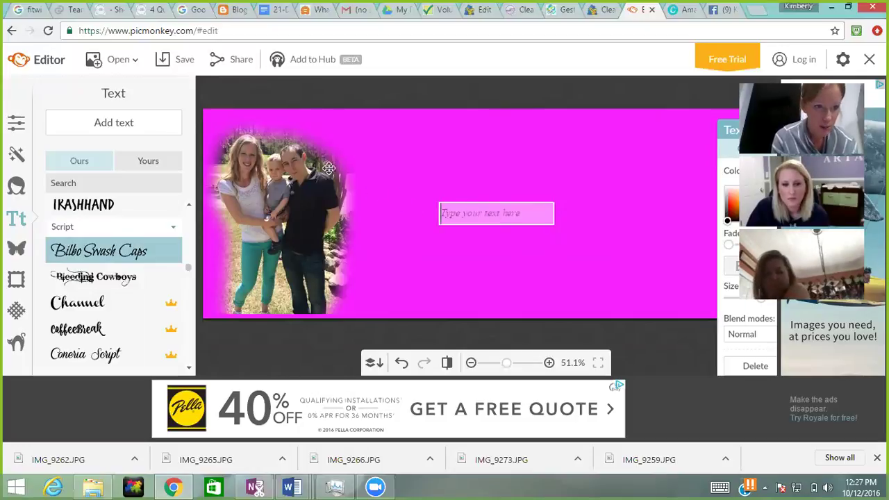
{"action": "key", "text": "Up"}
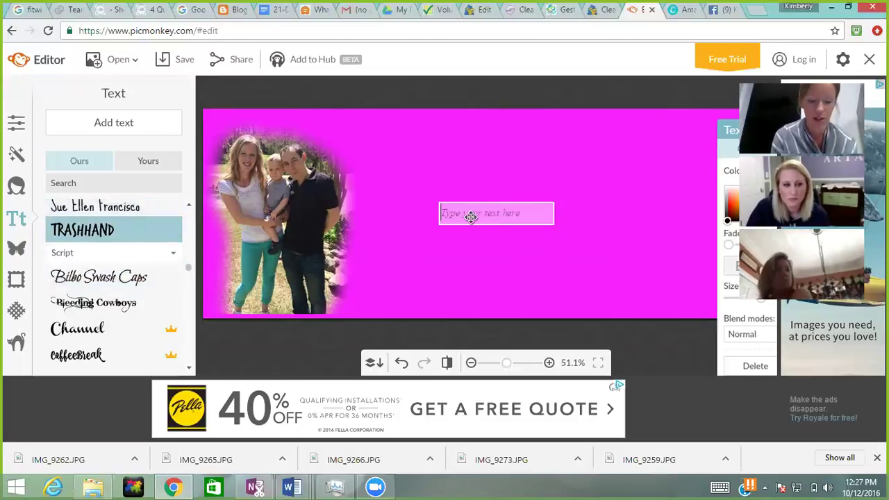
{"action": "type", "text": "5 DAY C"}
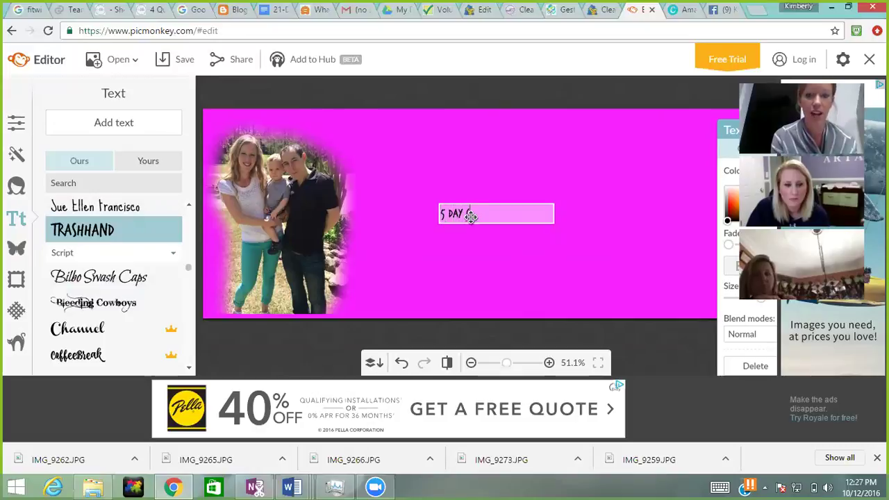
{"action": "type", "text": "OACH SNEA"}
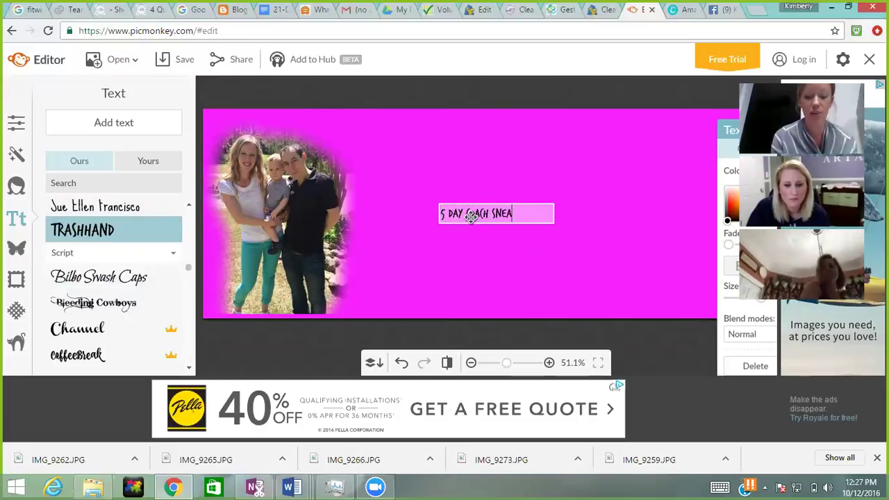
{"action": "type", "text": "K PEEK"}
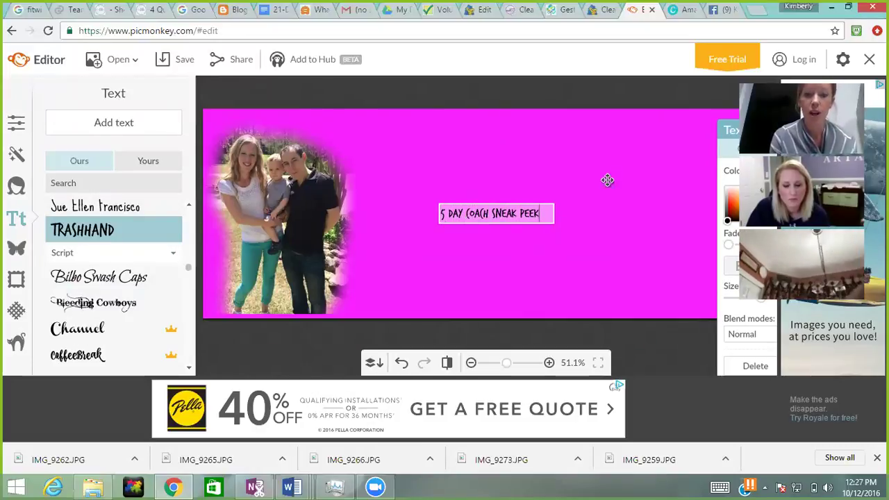
Step: Enlarge the title, place it at the top of the cover, and open Overlays
{"action": "left_click", "coordinate": [612, 185]}
{"action": "left_click_drag", "start_coordinate": [554, 204], "coordinate": [680, 131]}
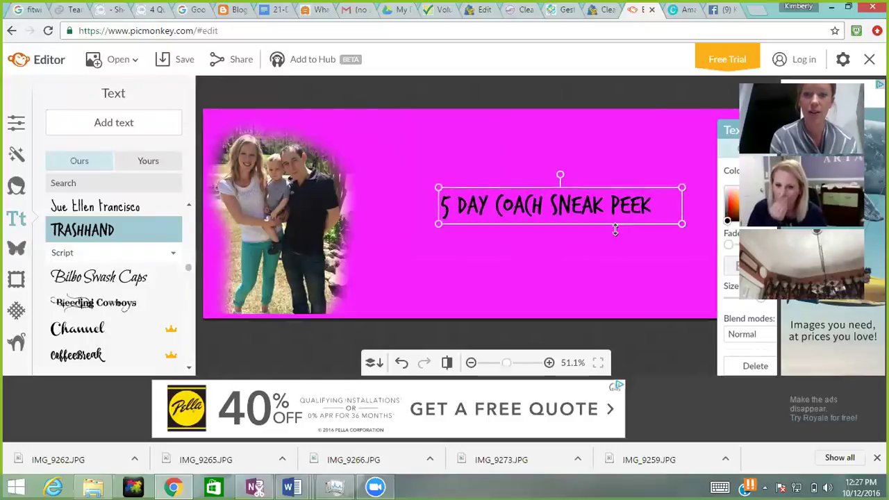
{"action": "left_click_drag", "start_coordinate": [604, 212], "coordinate": [547, 148]}
{"action": "left_click", "coordinate": [506, 221]}
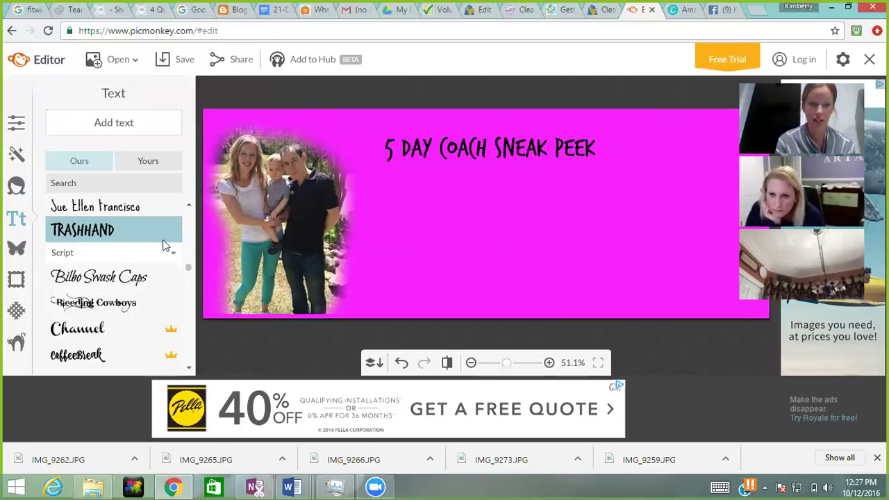
{"action": "left_click", "coordinate": [17, 250]}
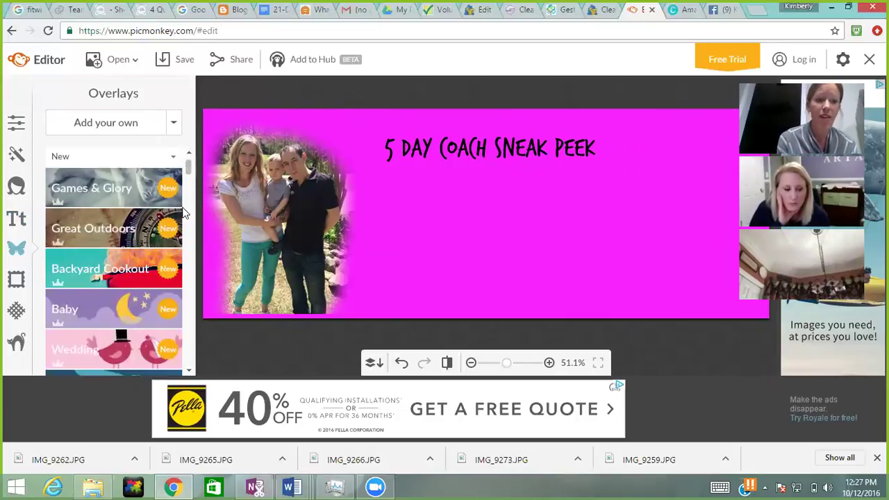
Step: Browse the Geometric and Hearts overlay sets, then view the Facebook cover-photo tab
{"action": "left_click_drag", "start_coordinate": [189, 165], "coordinate": [187, 185]}
{"action": "left_click", "coordinate": [142, 217]}
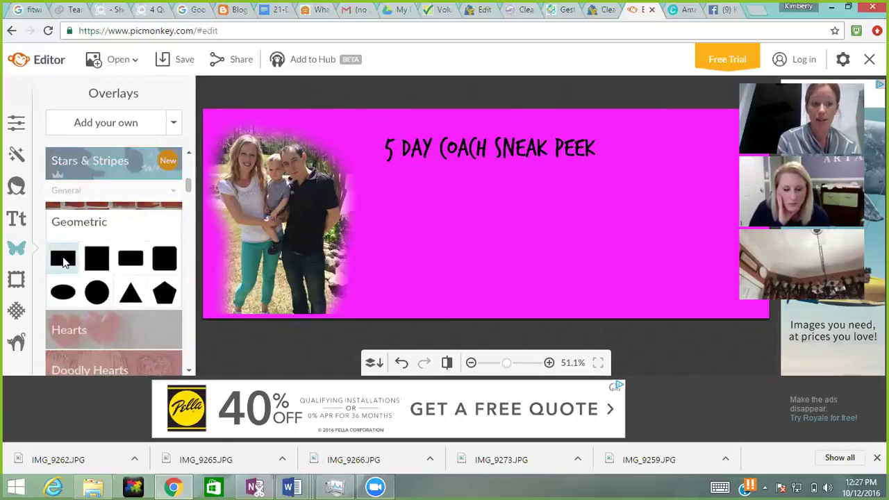
{"action": "left_click", "coordinate": [142, 341]}
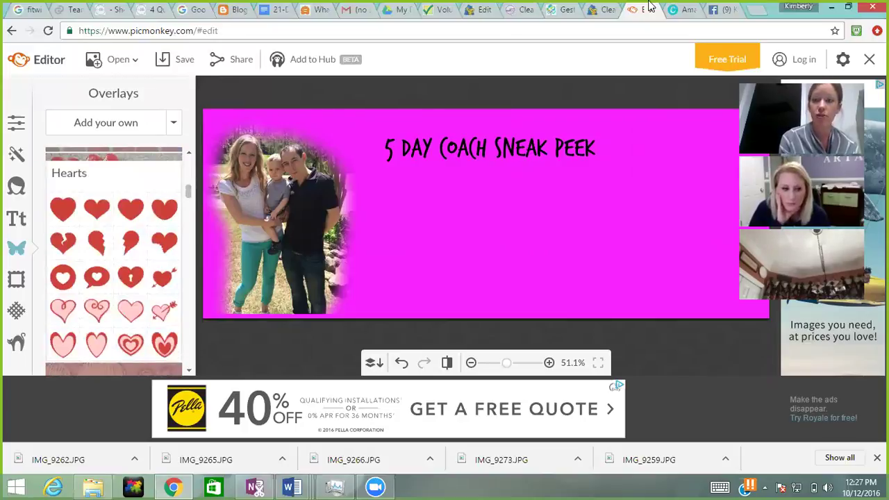
{"action": "left_click", "coordinate": [722, 9]}
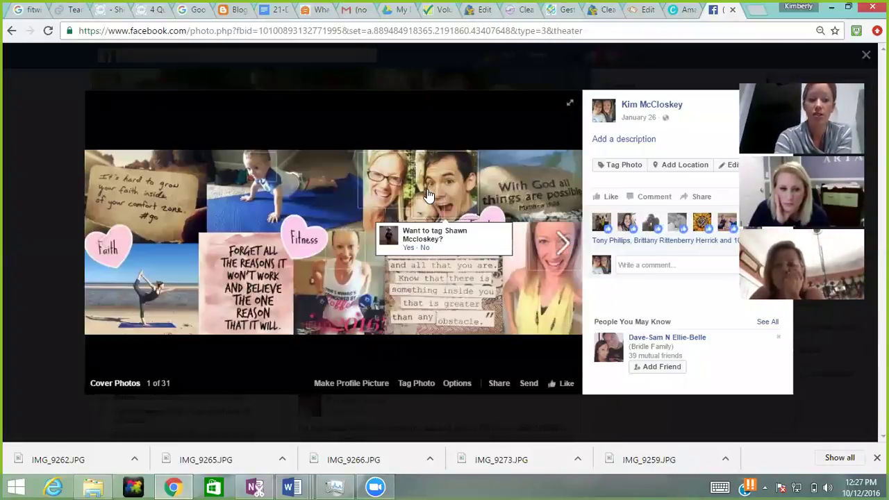
Step: Reload the Facebook page, close the Canva login tab, and return to PicMonkey's editor
{"action": "key", "text": "F5"}
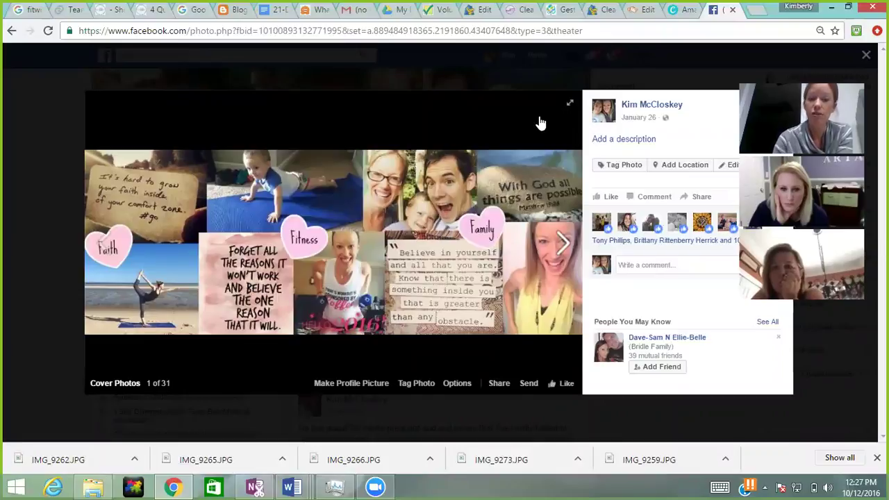
{"action": "left_click", "coordinate": [686, 10]}
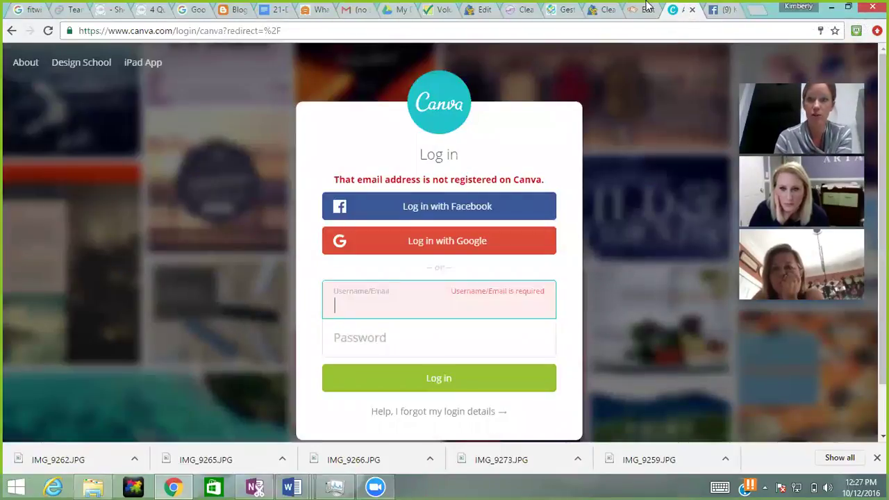
{"action": "left_click", "coordinate": [693, 10]}
{"action": "left_click", "coordinate": [643, 9]}
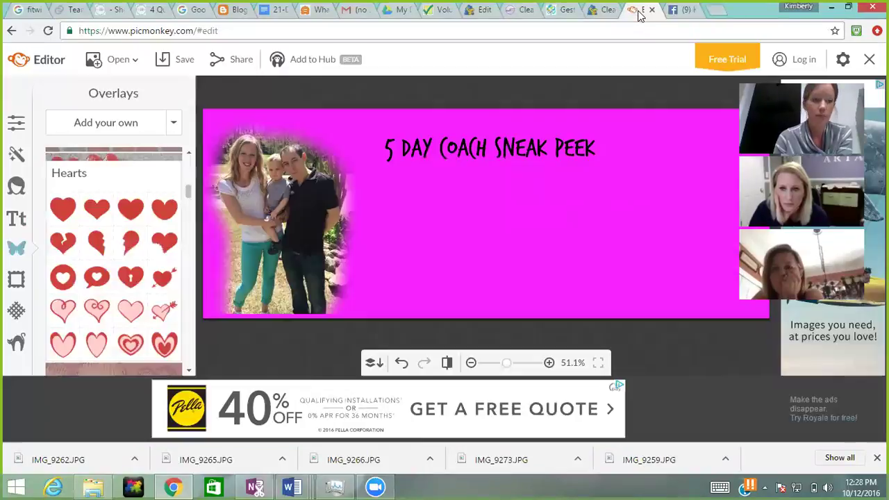
Step: Add a solid heart overlay and recolor it as a light grey outline with transparent fill
{"action": "left_click", "coordinate": [128, 218]}
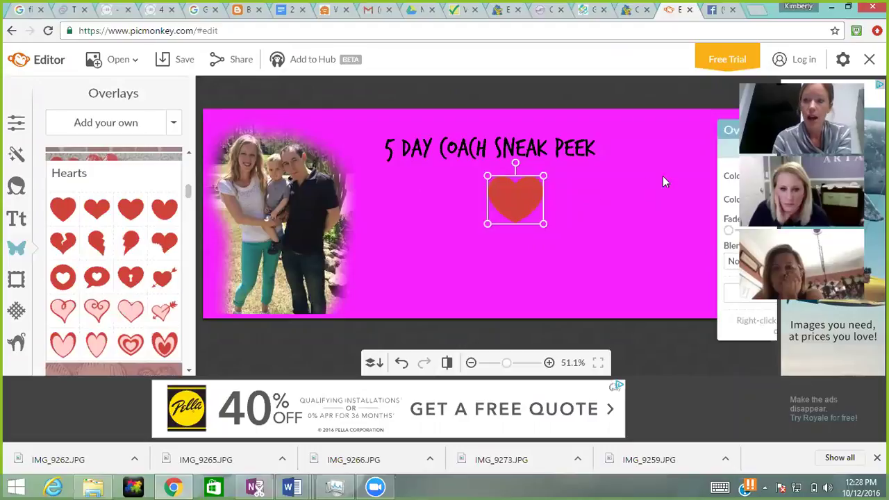
{"action": "left_click_drag", "start_coordinate": [731, 133], "coordinate": [623, 130]}
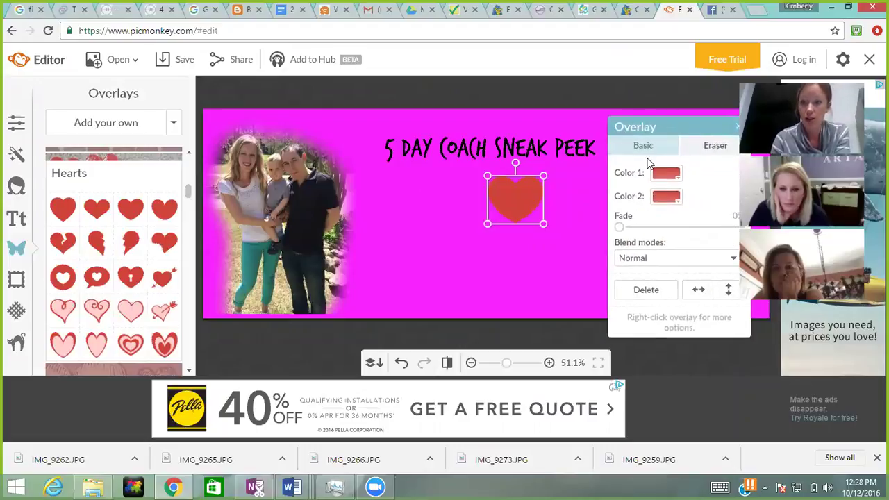
{"action": "left_click", "coordinate": [666, 174]}
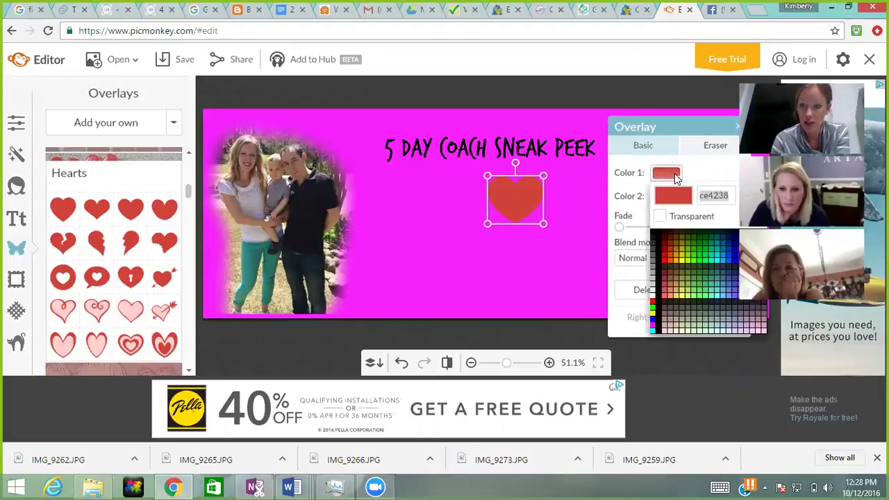
{"action": "left_click", "coordinate": [653, 297]}
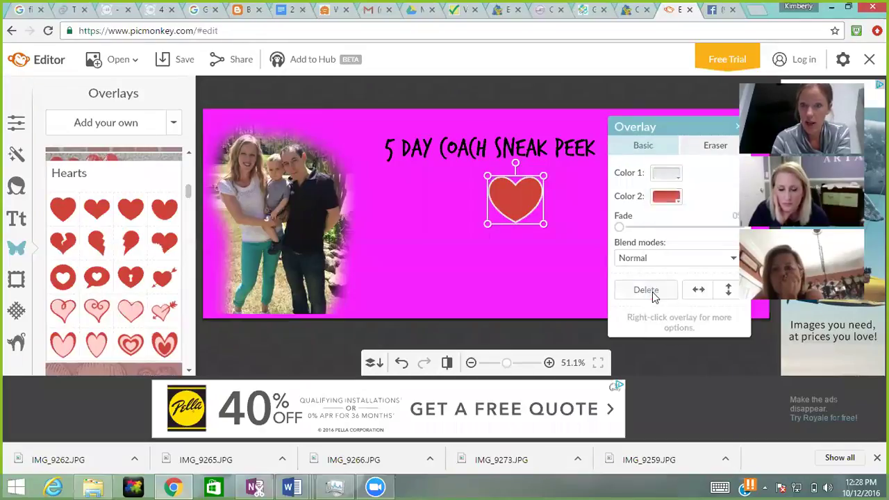
{"action": "left_click", "coordinate": [677, 200]}
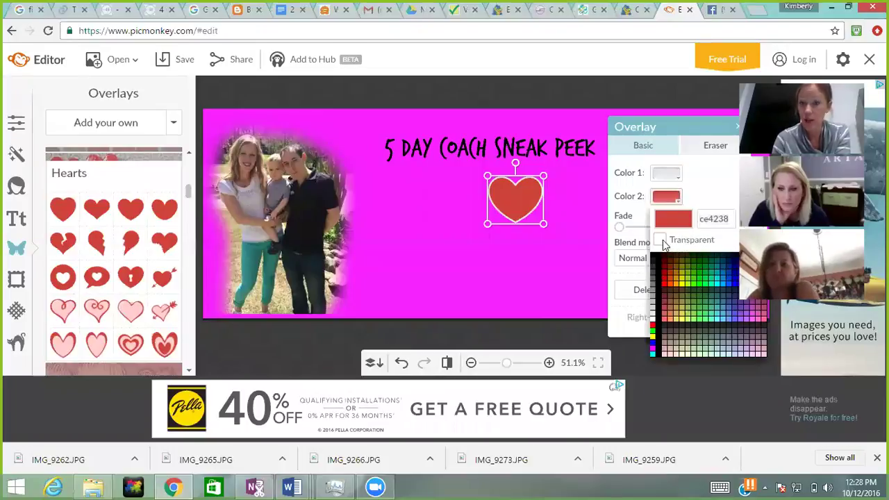
{"action": "left_click", "coordinate": [660, 241]}
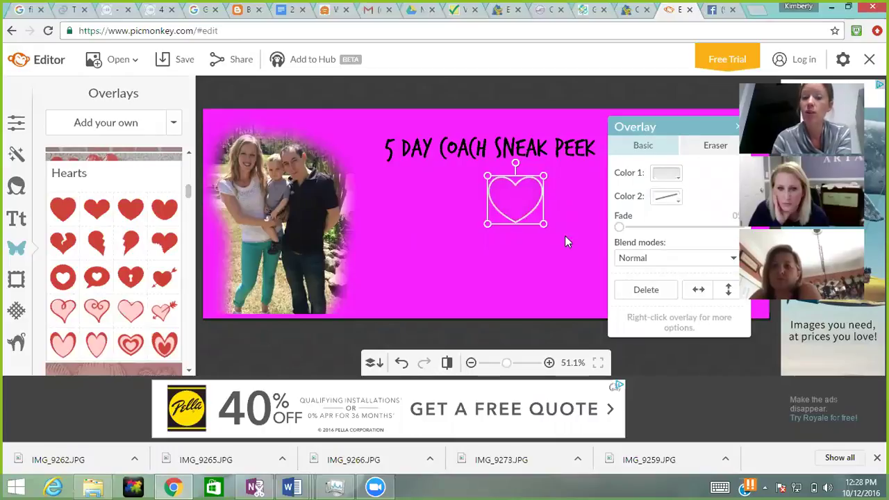
Step: Move the outlined heart left beside the photo and collapse Hearts back to all overlay categories
{"action": "left_click_drag", "start_coordinate": [527, 208], "coordinate": [407, 214]}
{"action": "left_click", "coordinate": [490, 255]}
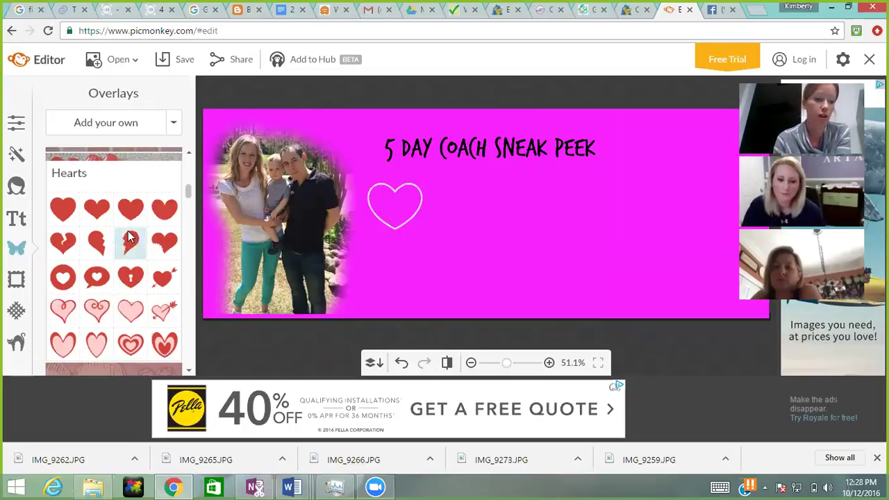
{"action": "left_click", "coordinate": [173, 159]}
{"action": "scroll", "coordinate": [189, 190], "scroll_direction": "up", "scroll_amount": 2}
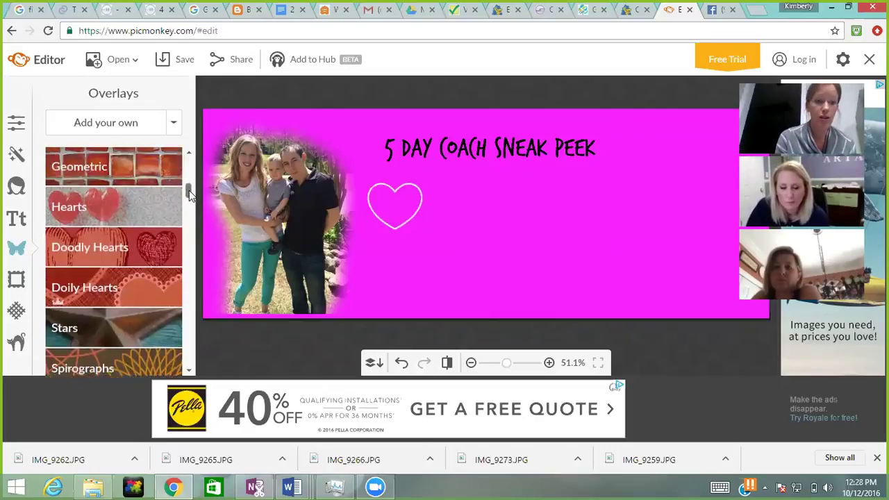
{"action": "scroll", "coordinate": [189, 189], "scroll_direction": "up", "scroll_amount": 1}
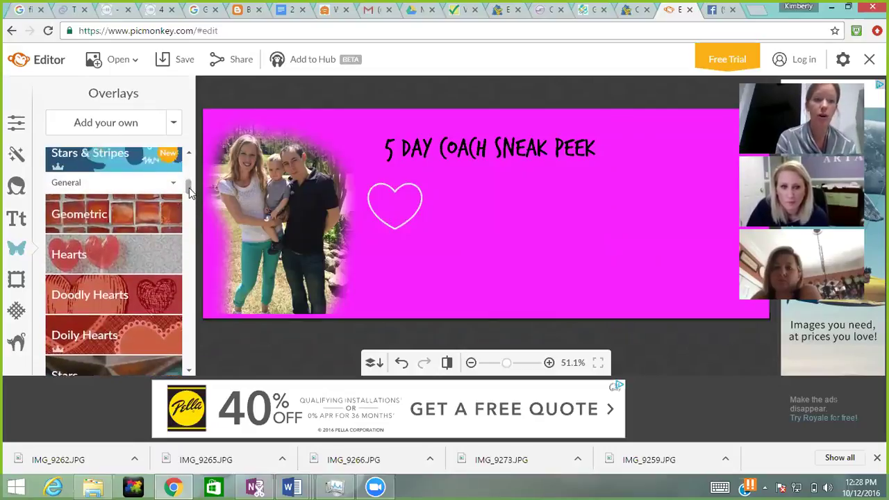
Step: Add a Geometric rounded rectangle, fill it light grey and stretch it large below the title
{"action": "left_click", "coordinate": [135, 227]}
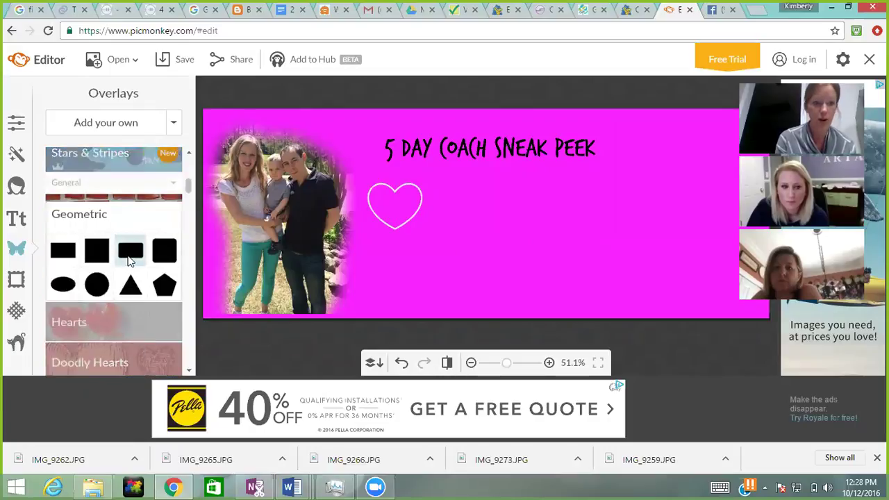
{"action": "left_click", "coordinate": [131, 252]}
{"action": "left_click_drag", "start_coordinate": [522, 221], "coordinate": [596, 240]}
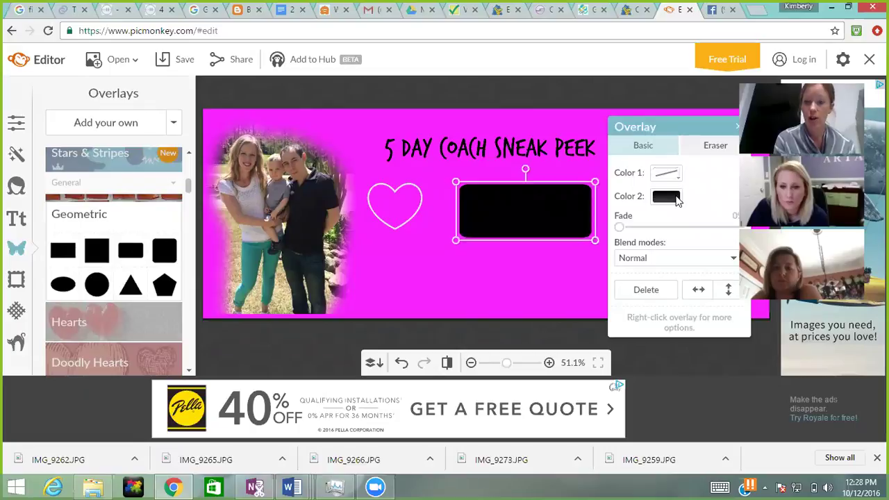
{"action": "left_click", "coordinate": [667, 198]}
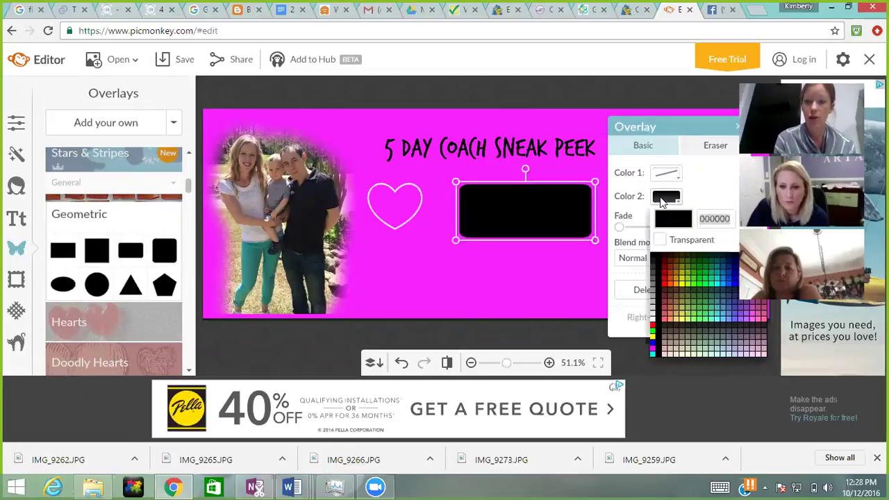
{"action": "left_click", "coordinate": [653, 321]}
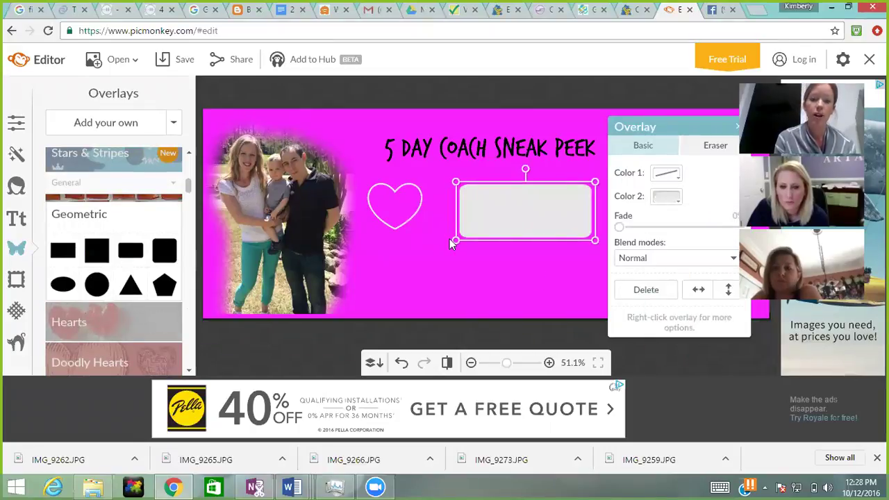
{"action": "left_click_drag", "start_coordinate": [455, 239], "coordinate": [394, 290]}
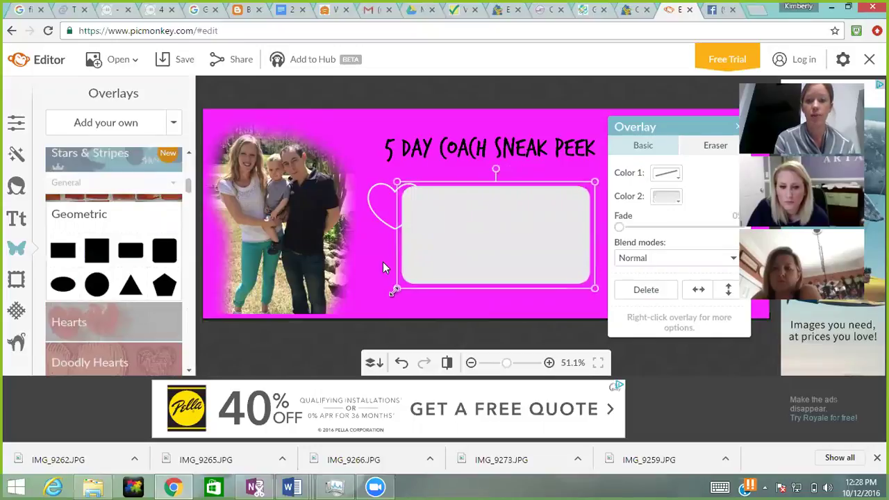
{"action": "left_click", "coordinate": [367, 218]}
Step: Move the outlined heart to the upper right and settle the grey rectangle below the title
{"action": "left_click", "coordinate": [378, 211]}
{"action": "left_click_drag", "start_coordinate": [377, 211], "coordinate": [628, 153]}
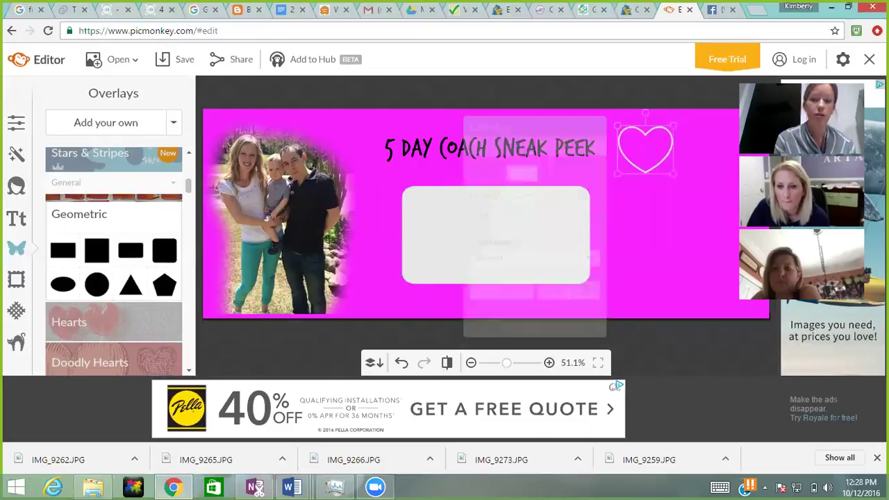
{"action": "left_click", "coordinate": [17, 228]}
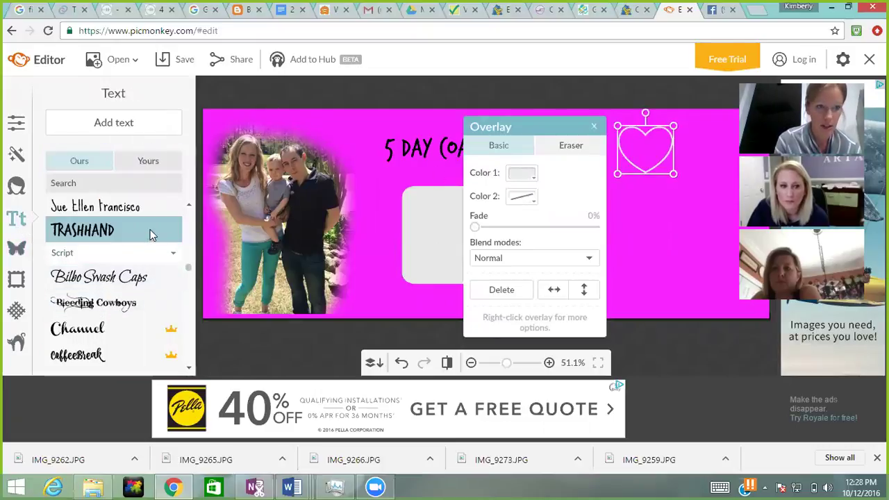
{"action": "scroll", "coordinate": [167, 207], "scroll_direction": "up", "scroll_amount": 1}
{"action": "left_click_drag", "start_coordinate": [567, 130], "coordinate": [712, 103]}
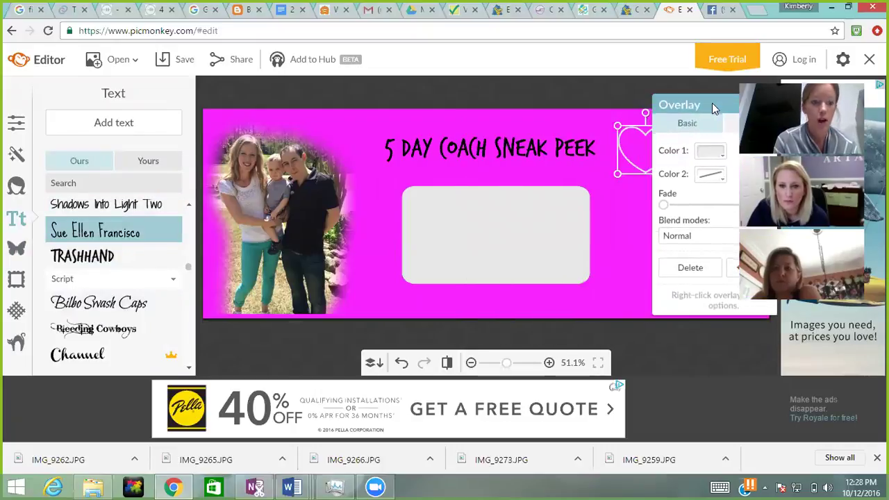
{"action": "left_click", "coordinate": [439, 207]}
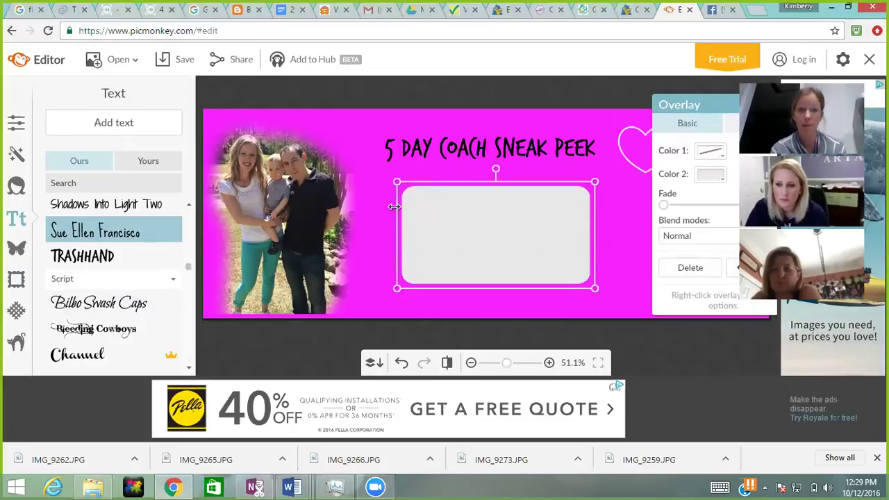
{"action": "left_click_drag", "start_coordinate": [471, 216], "coordinate": [470, 209]}
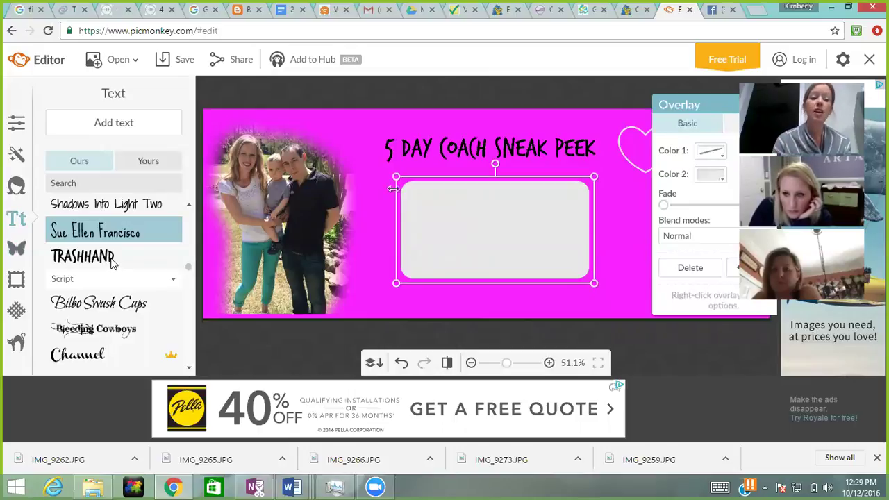
Step: Add a text box listing 'Who we are', 'What we do', 'How we make money', 'Why it isn't selling'
{"action": "left_click", "coordinate": [101, 123]}
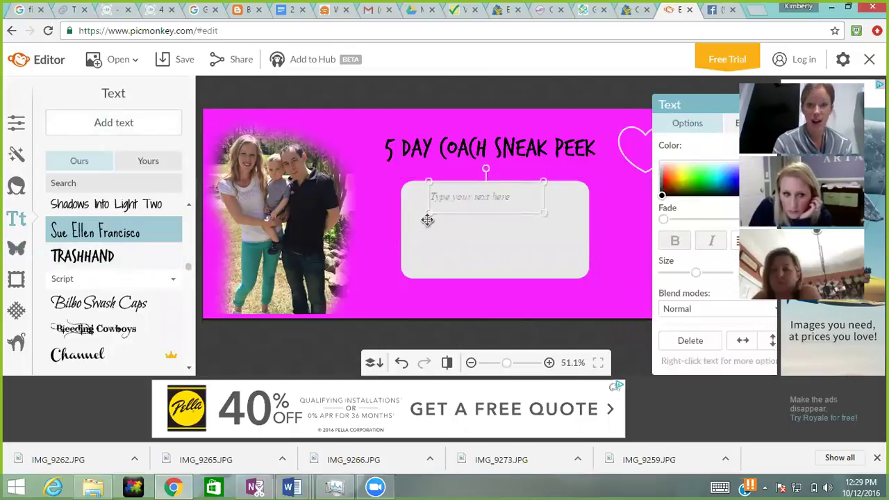
{"action": "left_click_drag", "start_coordinate": [458, 201], "coordinate": [462, 219]}
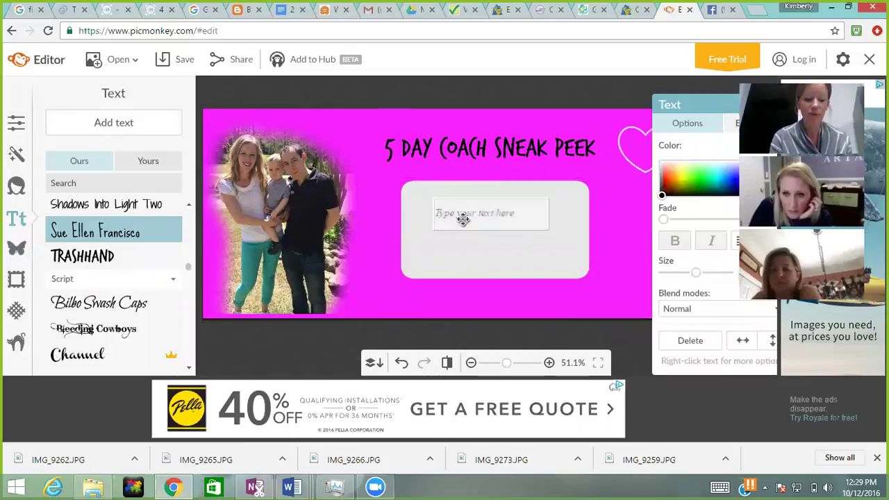
{"action": "type", "text": "Who we are"}
{"action": "key", "text": "Return"}
{"action": "type", "text": "What we do"}
{"action": "key", "text": "Return"}
{"action": "type", "text": "How we make money"}
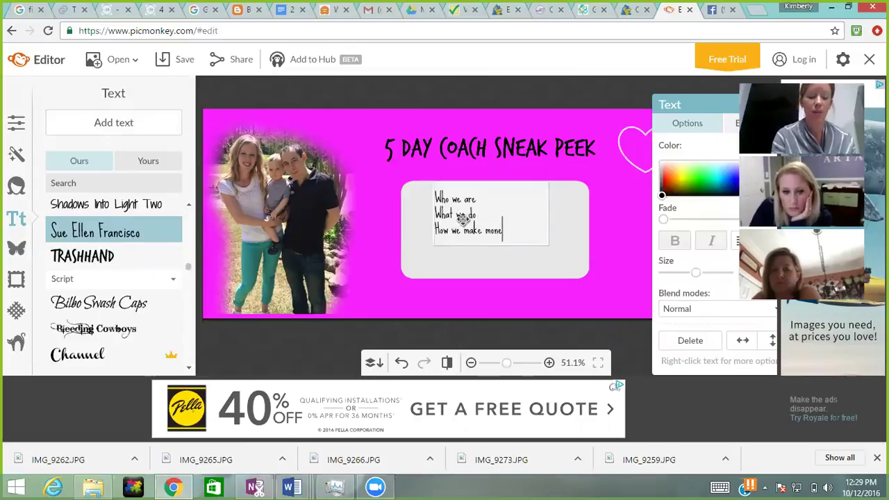
{"action": "key", "text": "Return"}
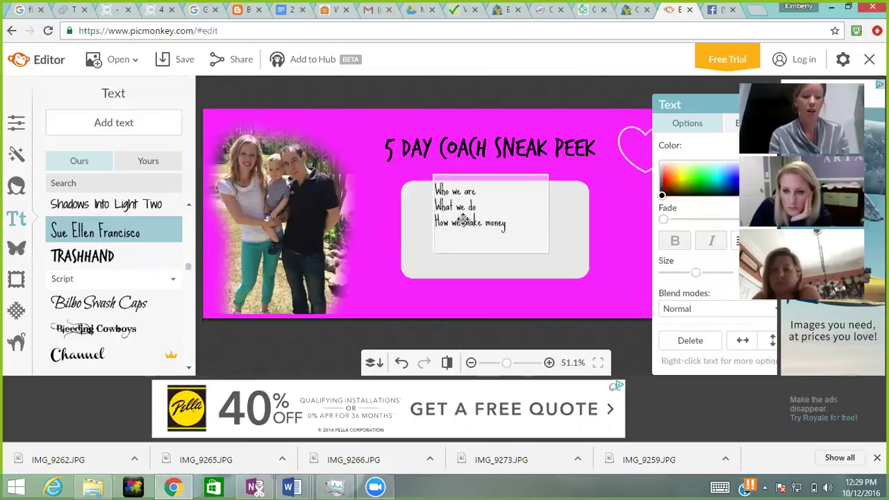
{"action": "type", "text": "Why it isn't"}
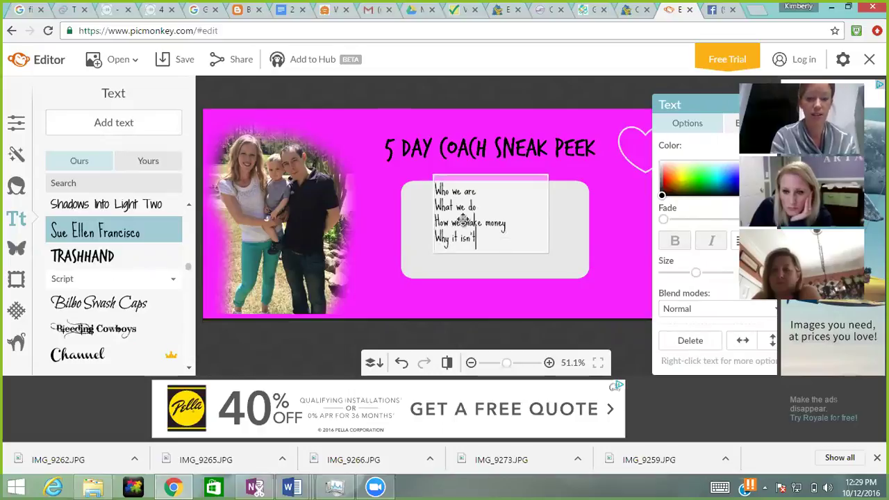
{"action": "type", "text": " selling"}
{"action": "key", "text": "Return"}
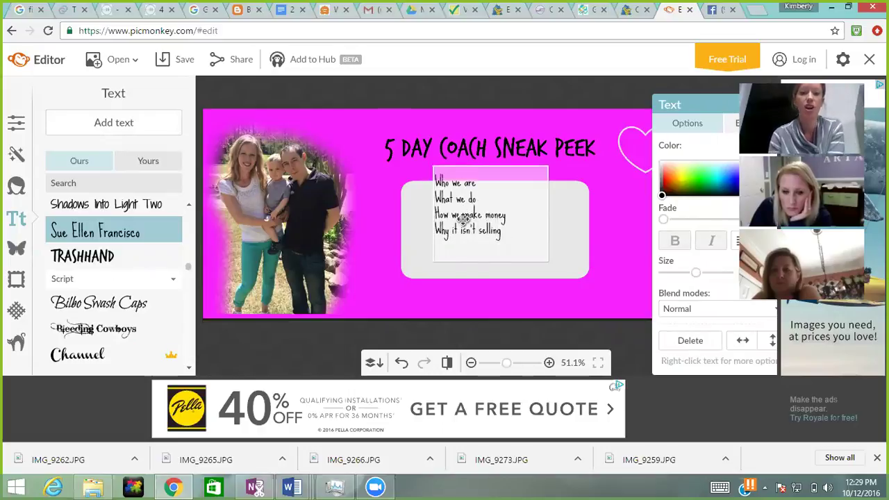
Step: Move the four-line list lower and enlarge it to fill the grey box
{"action": "left_click", "coordinate": [375, 183]}
{"action": "left_click_drag", "start_coordinate": [453, 218], "coordinate": [446, 238]}
{"action": "left_click_drag", "start_coordinate": [541, 282], "coordinate": [569, 316]}
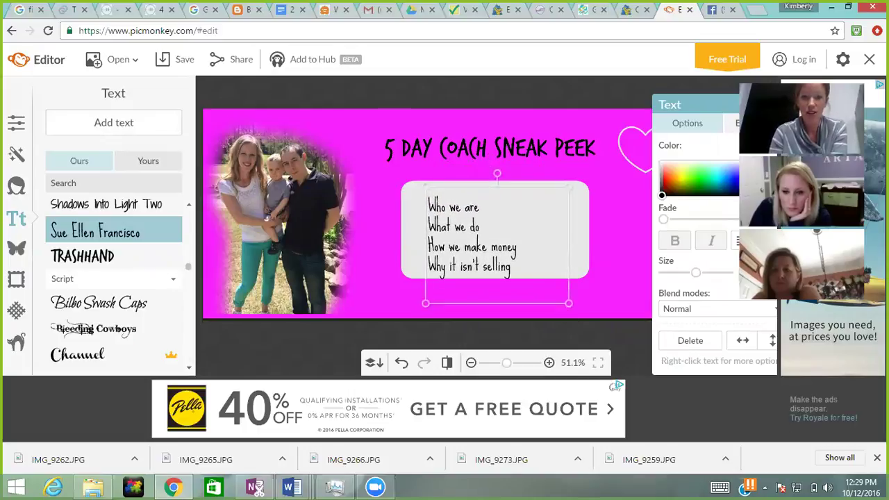
{"action": "left_click_drag", "start_coordinate": [531, 281], "coordinate": [526, 275]}
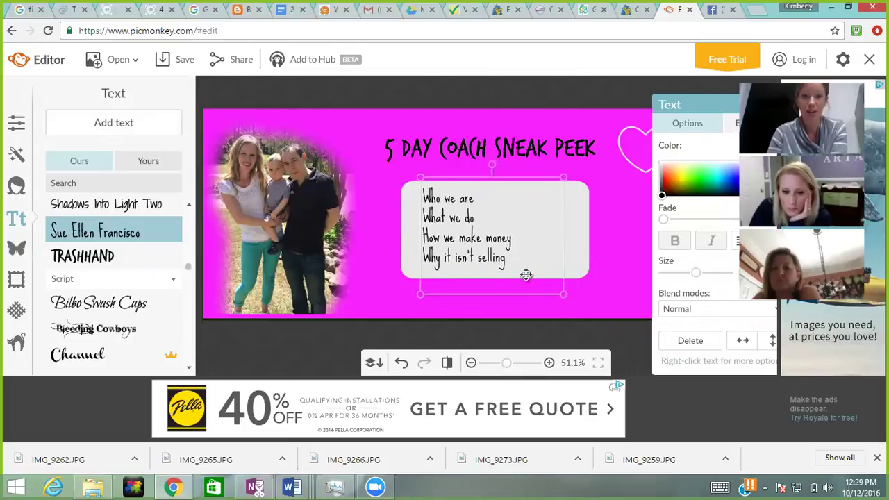
{"action": "left_click", "coordinate": [607, 261]}
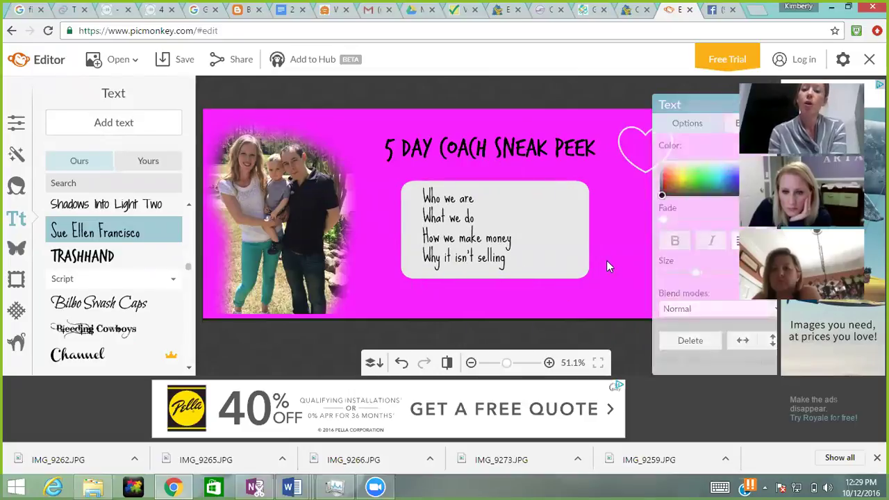
Step: Reposition the grey rounded box so it sits behind the list
{"action": "left_click", "coordinate": [467, 216]}
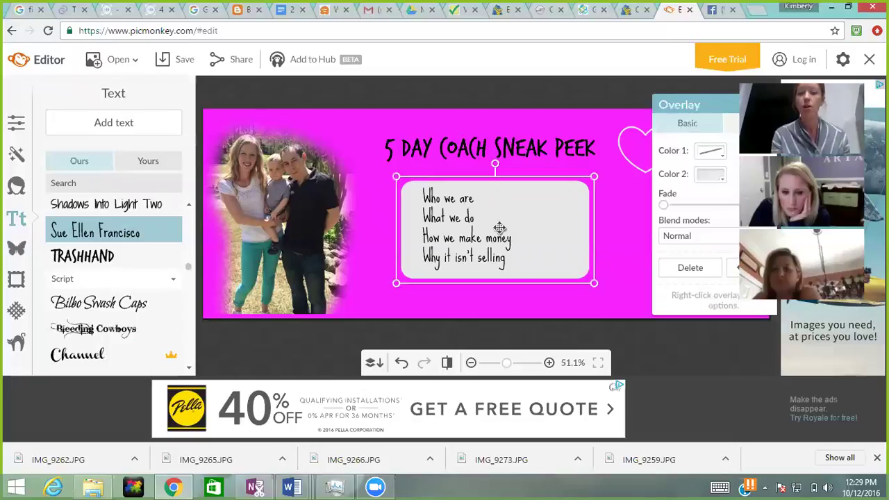
{"action": "left_click_drag", "start_coordinate": [515, 236], "coordinate": [445, 237]}
{"action": "left_click", "coordinate": [492, 251]}
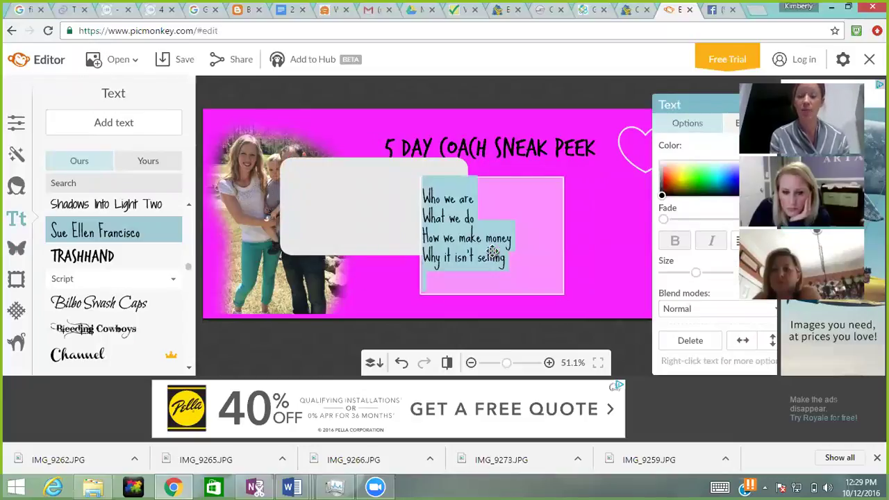
{"action": "left_click", "coordinate": [588, 235]}
{"action": "left_click_drag", "start_coordinate": [401, 212], "coordinate": [518, 233]}
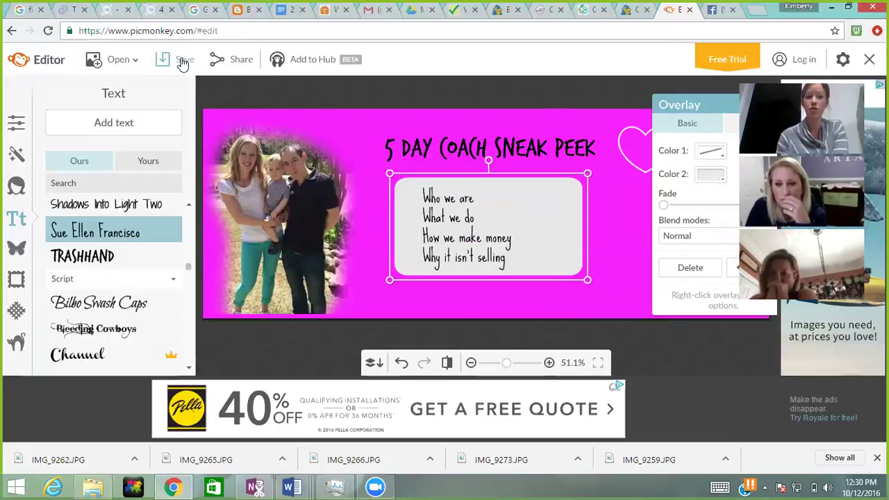
{"action": "left_click", "coordinate": [183, 63]}
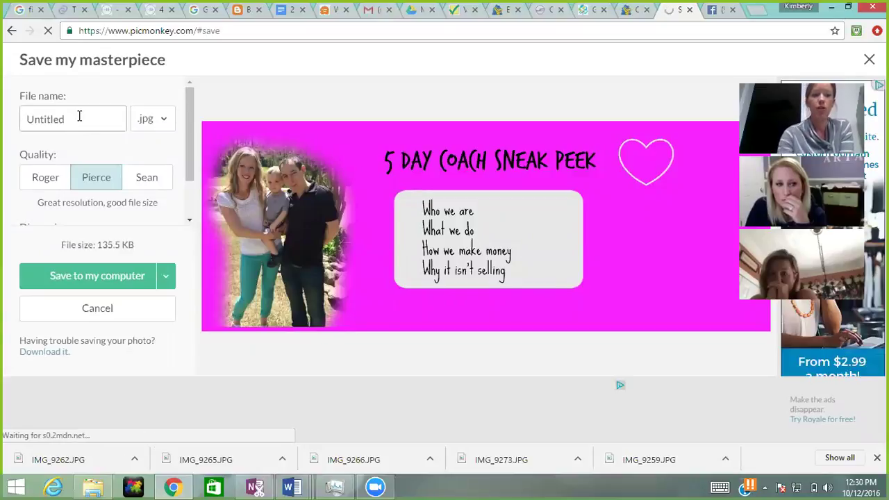
{"action": "left_click", "coordinate": [172, 276]}
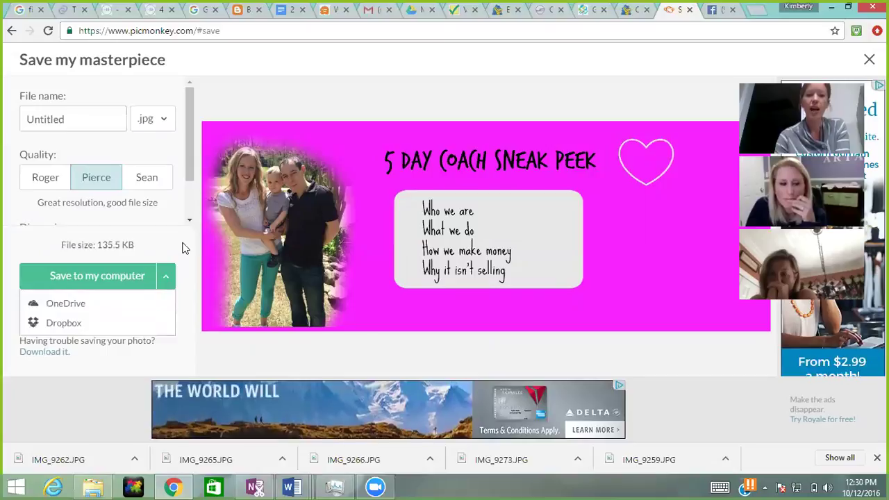
{"action": "left_click", "coordinate": [185, 248]}
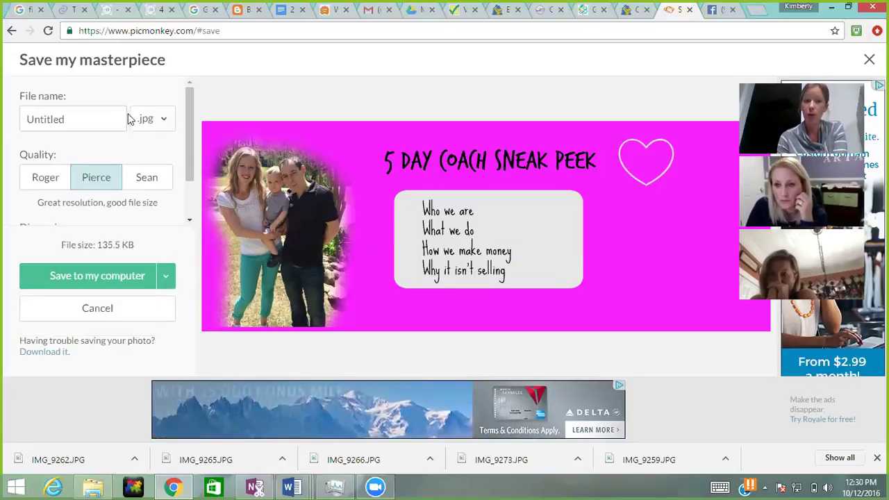
{"action": "left_click", "coordinate": [11, 33]}
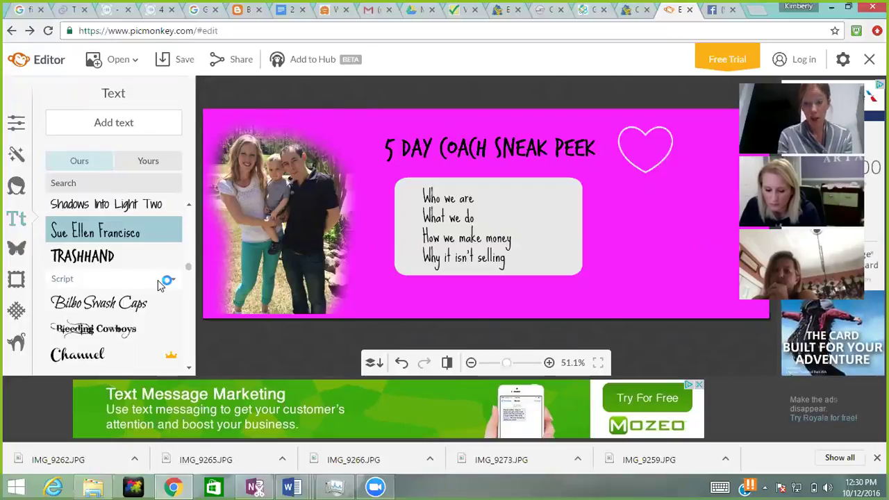
Step: In Facebook, close the photo viewer and open the coach's fitness business page
{"action": "left_click", "coordinate": [723, 10]}
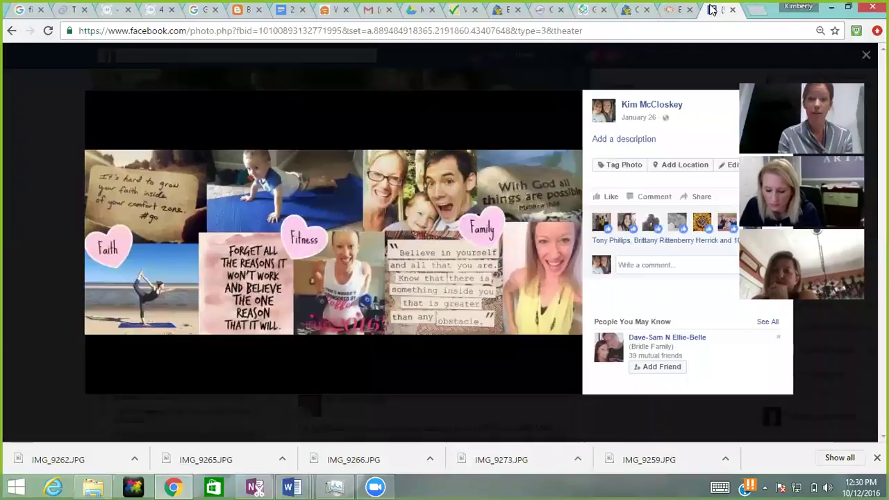
{"action": "left_click", "coordinate": [865, 54]}
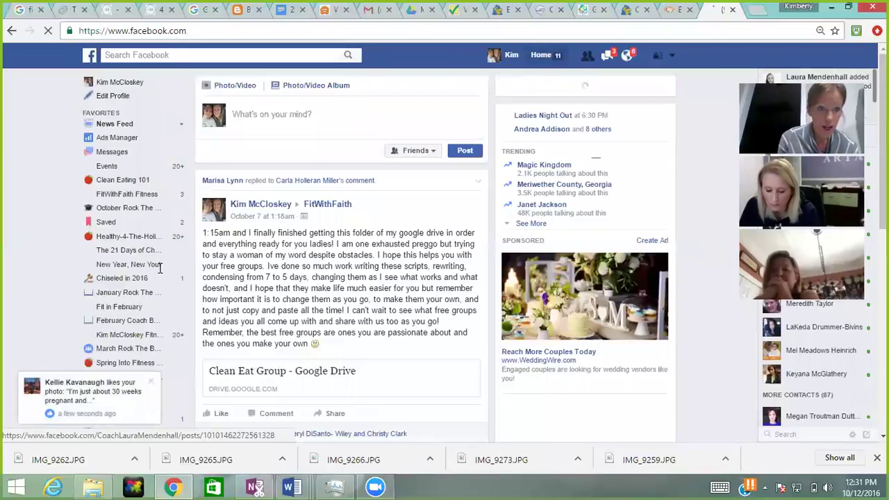
{"action": "left_click", "coordinate": [136, 335]}
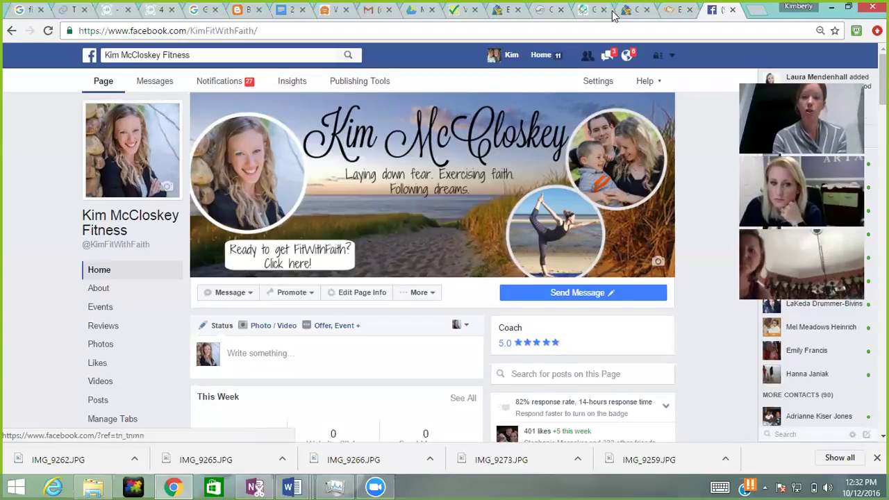
Step: Back in PicMonkey, enlarge the outlined heart
{"action": "left_click", "coordinate": [674, 10]}
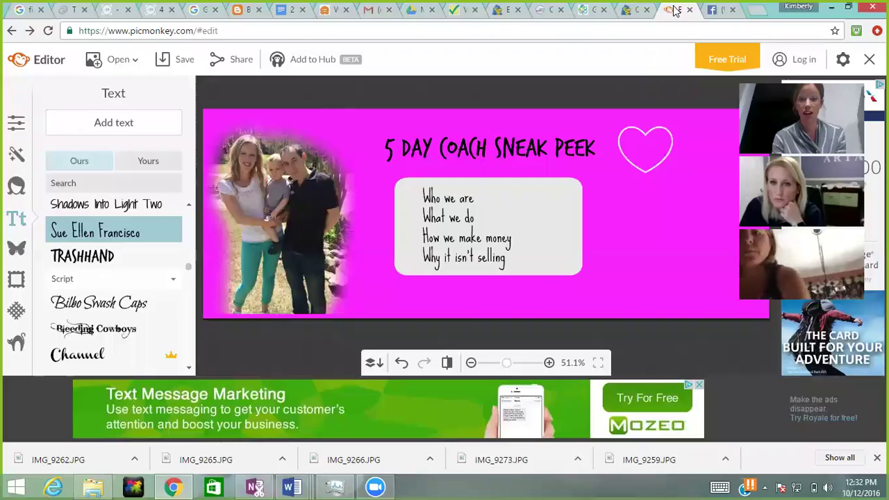
{"action": "left_click", "coordinate": [641, 152]}
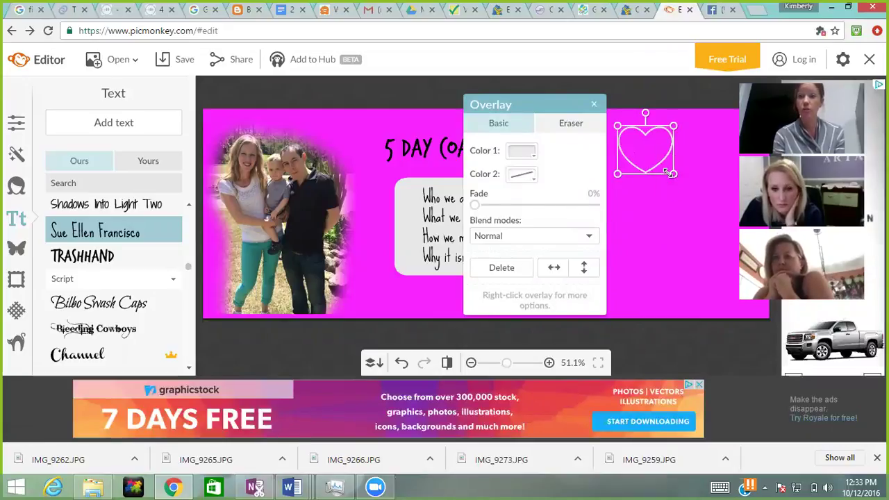
{"action": "left_click_drag", "start_coordinate": [672, 174], "coordinate": [706, 201]}
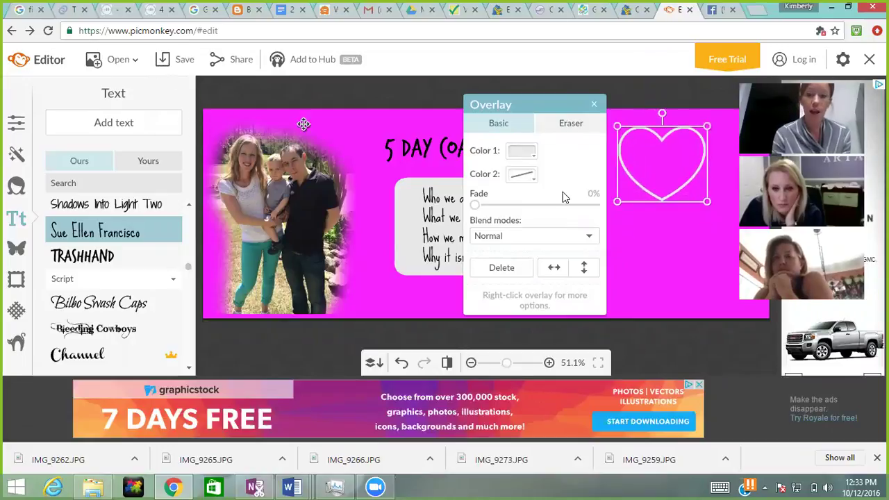
Step: Add a circle overlay below the heart, enlarge it, and make its fill transparent
{"action": "left_click", "coordinate": [17, 247]}
{"action": "left_click", "coordinate": [96, 283]}
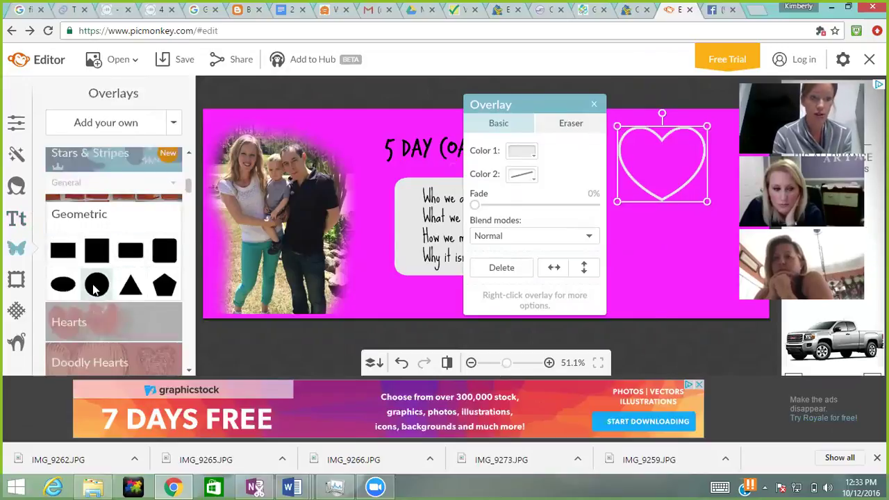
{"action": "left_click_drag", "start_coordinate": [485, 193], "coordinate": [646, 239]}
{"action": "left_click_drag", "start_coordinate": [669, 267], "coordinate": [707, 296]}
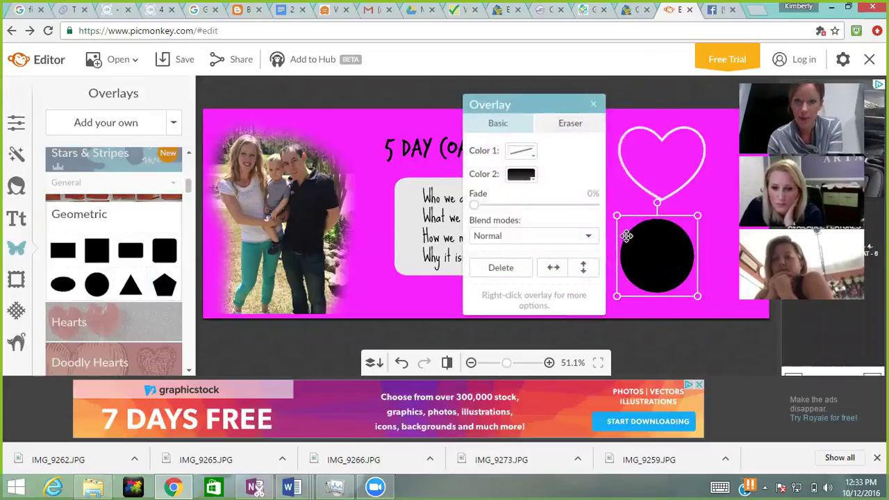
{"action": "left_click", "coordinate": [528, 178]}
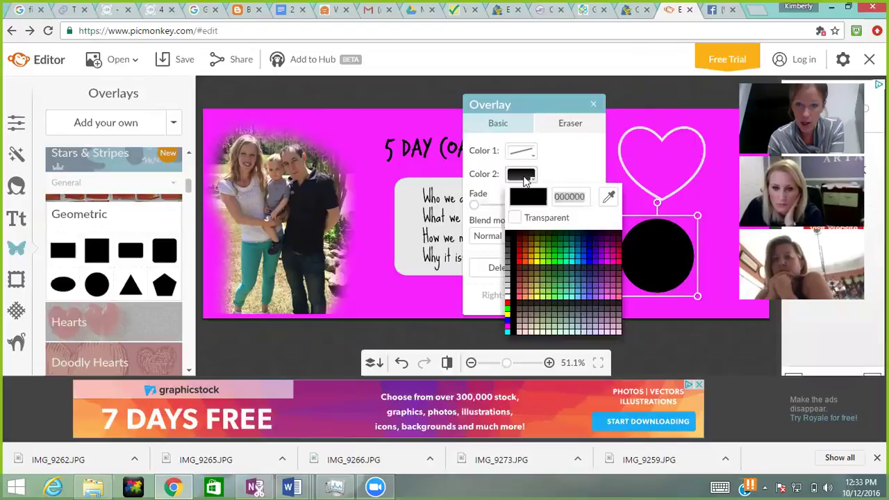
{"action": "left_click", "coordinate": [516, 218]}
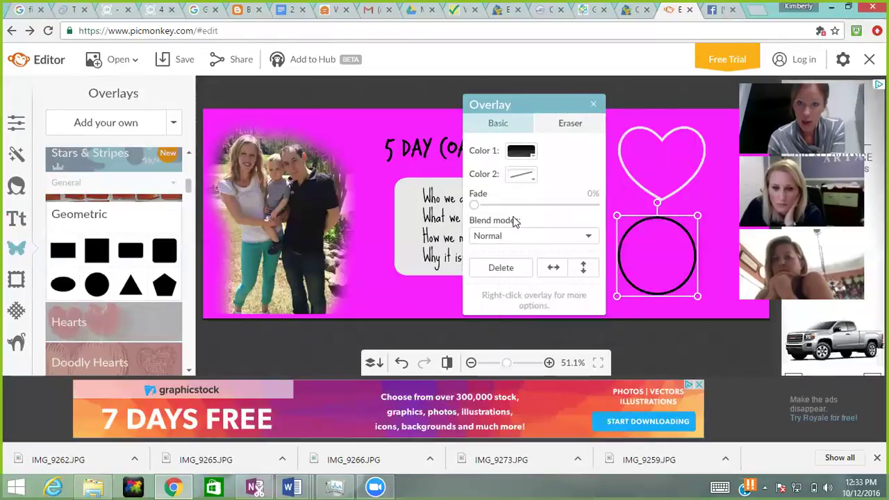
Step: Push the heart to the top-right corner and enlarge the hollow circle further
{"action": "left_click", "coordinate": [707, 195]}
{"action": "left_click", "coordinate": [677, 136]}
{"action": "left_click_drag", "start_coordinate": [677, 135], "coordinate": [728, 101]}
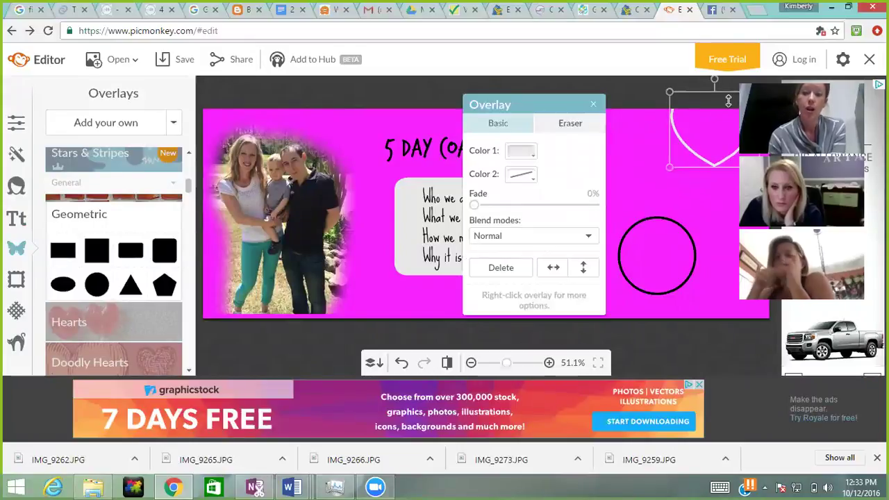
{"action": "left_click", "coordinate": [666, 262]}
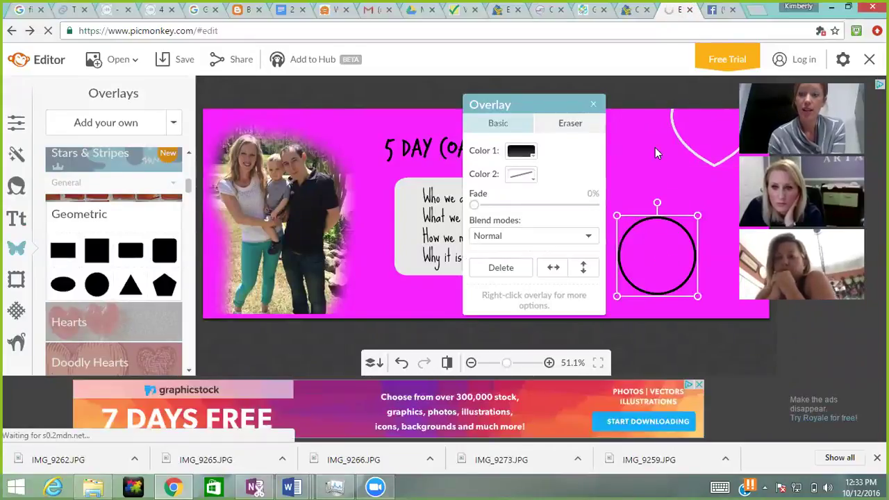
{"action": "left_click", "coordinate": [616, 215]}
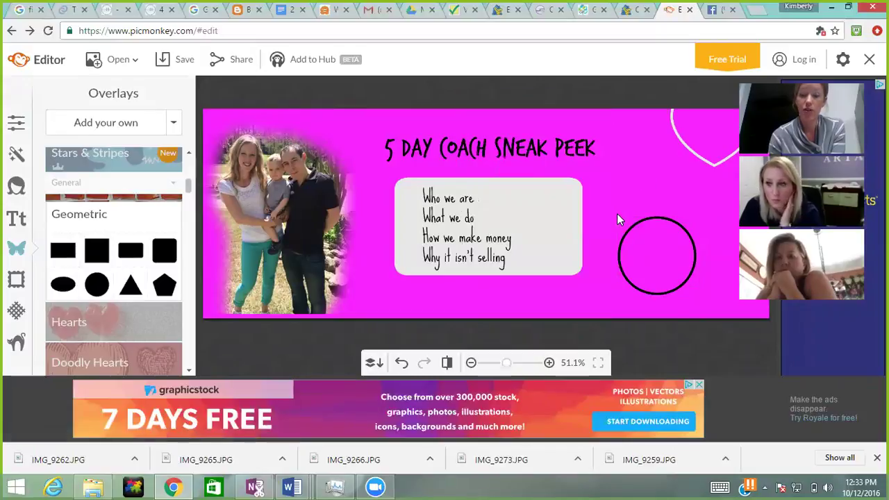
{"action": "left_click", "coordinate": [636, 228]}
{"action": "left_click_drag", "start_coordinate": [617, 215], "coordinate": [597, 184]}
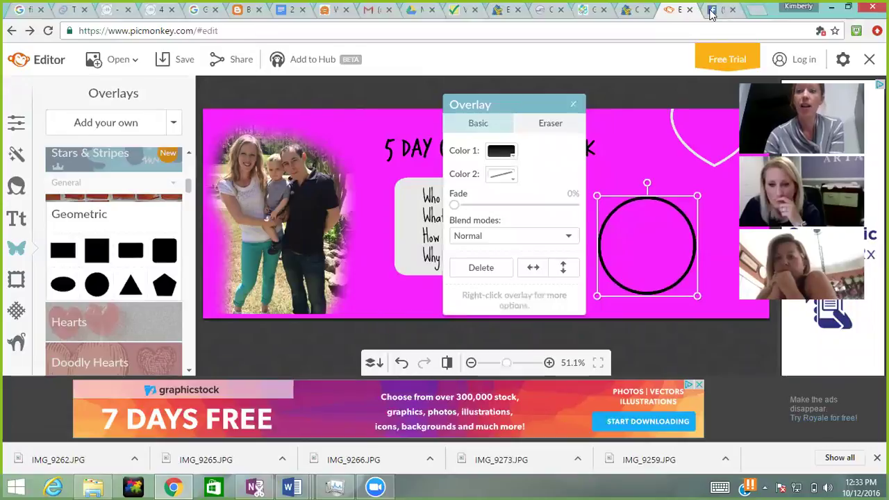
{"action": "left_click", "coordinate": [712, 10]}
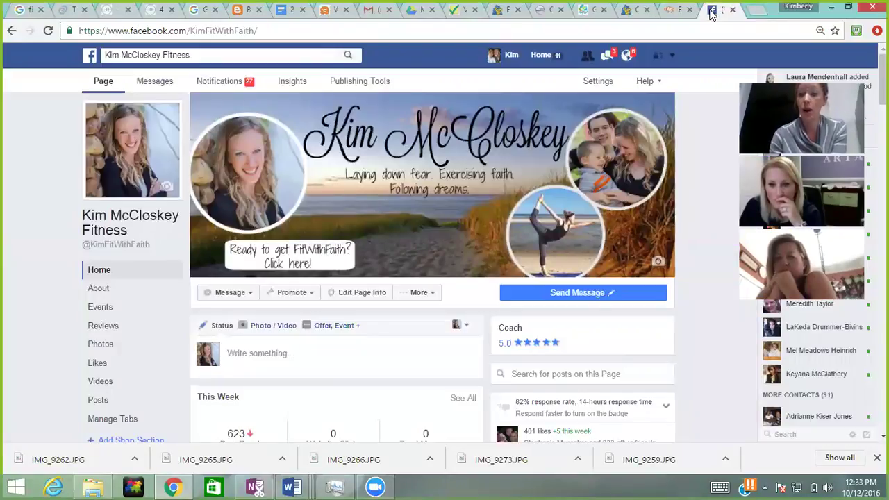
Step: Return from Facebook to the magenta cover in the PicMonkey editor
{"action": "left_click", "coordinate": [678, 11]}
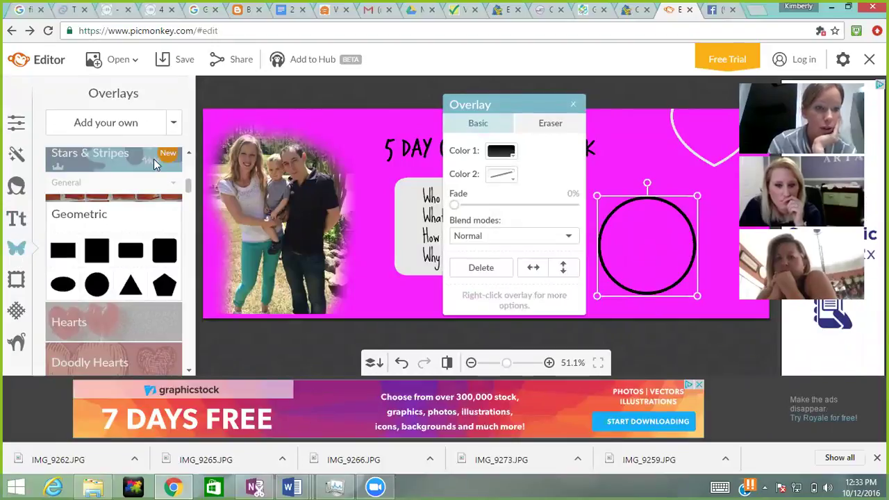
Step: Add the saved workout photo as an overlay, move it right and shrink it slightly
{"action": "left_click", "coordinate": [154, 127]}
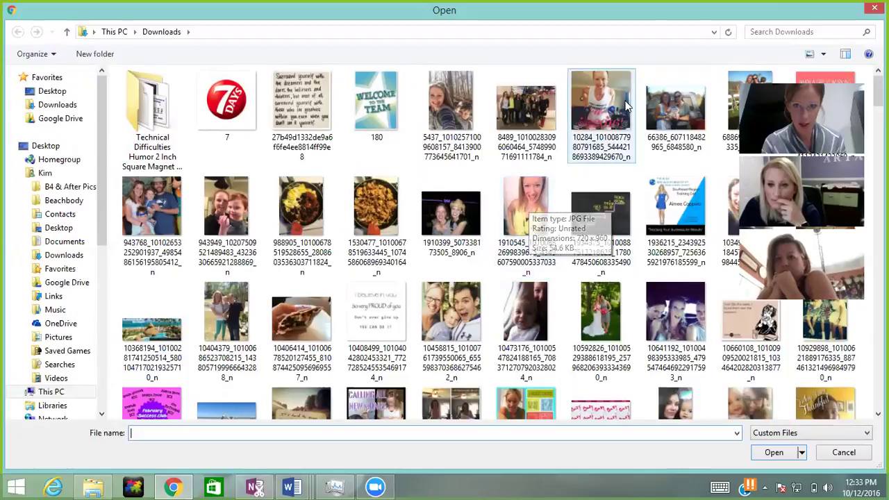
{"action": "left_click", "coordinate": [601, 99]}
{"action": "double_click", "coordinate": [601, 99]}
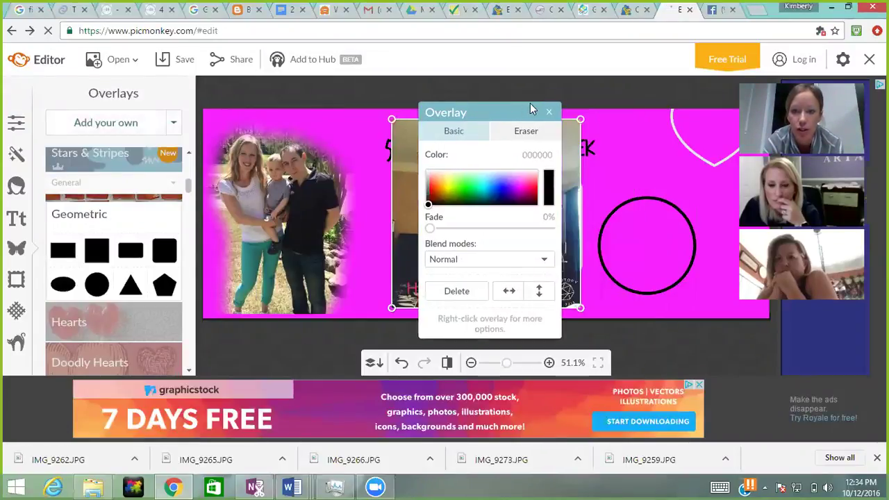
{"action": "left_click_drag", "start_coordinate": [527, 141], "coordinate": [680, 178]}
{"action": "left_click_drag", "start_coordinate": [734, 157], "coordinate": [695, 200]}
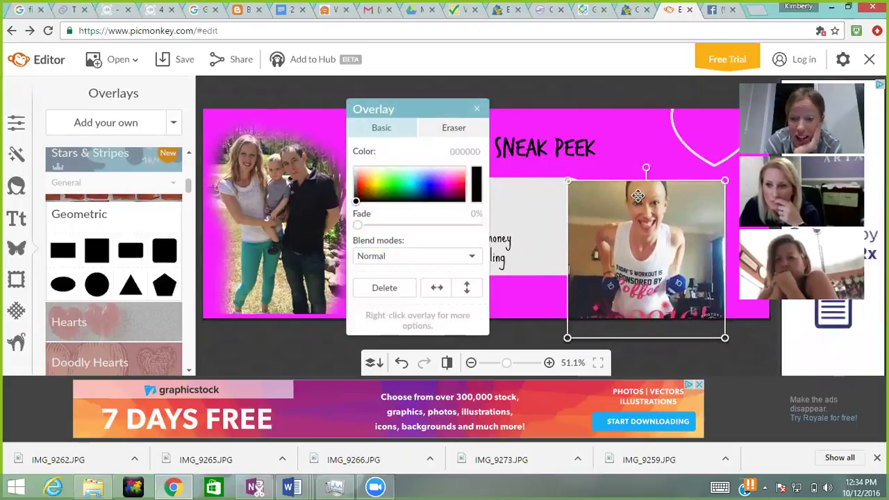
Step: Send the workout photo behind the circle frame and shrink it
{"action": "right_click", "coordinate": [637, 197]}
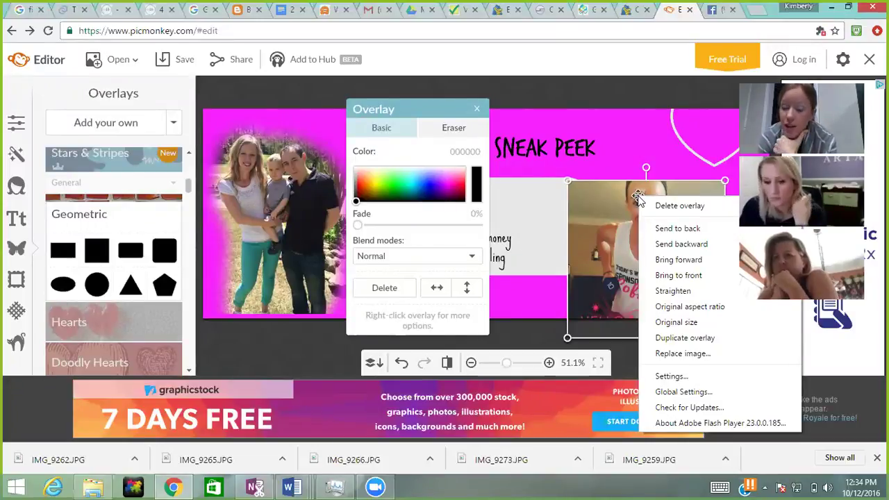
{"action": "left_click", "coordinate": [671, 230]}
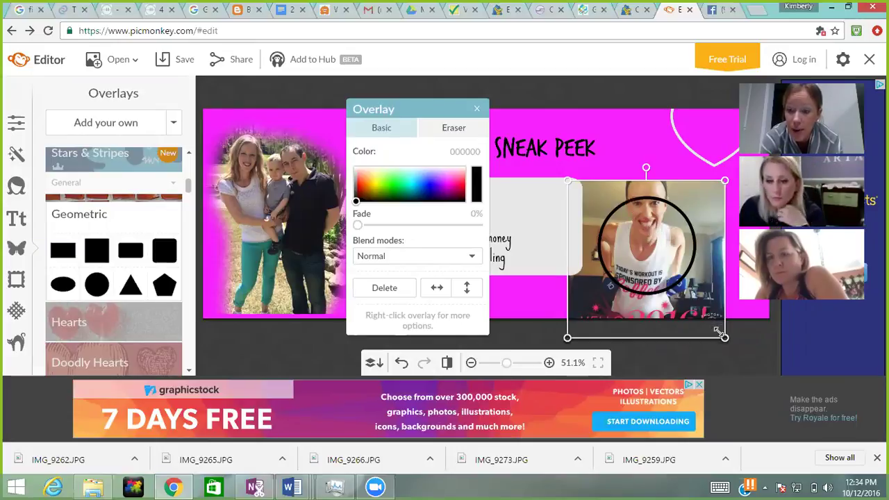
{"action": "left_click_drag", "start_coordinate": [724, 339], "coordinate": [676, 293]}
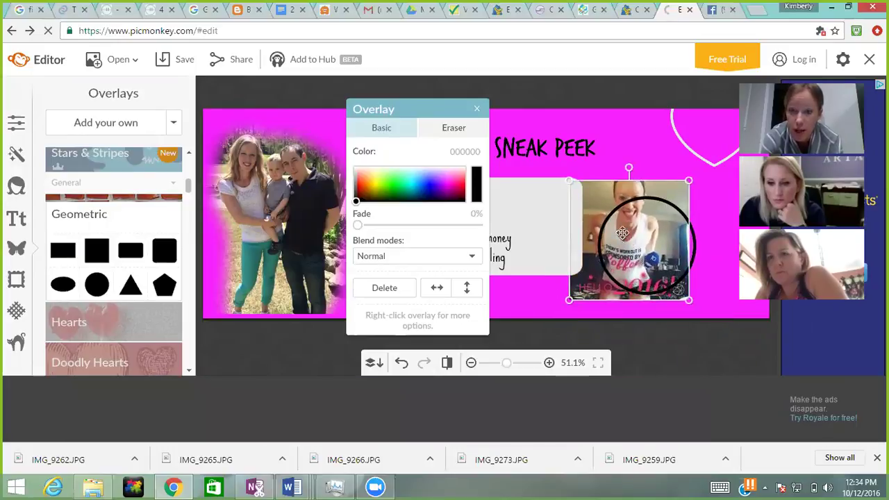
{"action": "left_click", "coordinate": [530, 147]}
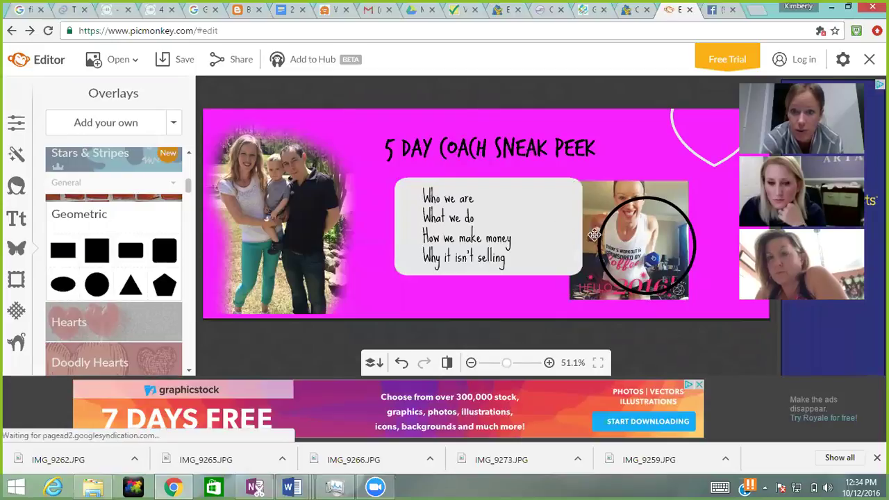
Step: Reposition the workout photo down and right, fine-tuning its size under the circle
{"action": "left_click", "coordinate": [603, 198]}
{"action": "left_click_drag", "start_coordinate": [604, 199], "coordinate": [620, 215]}
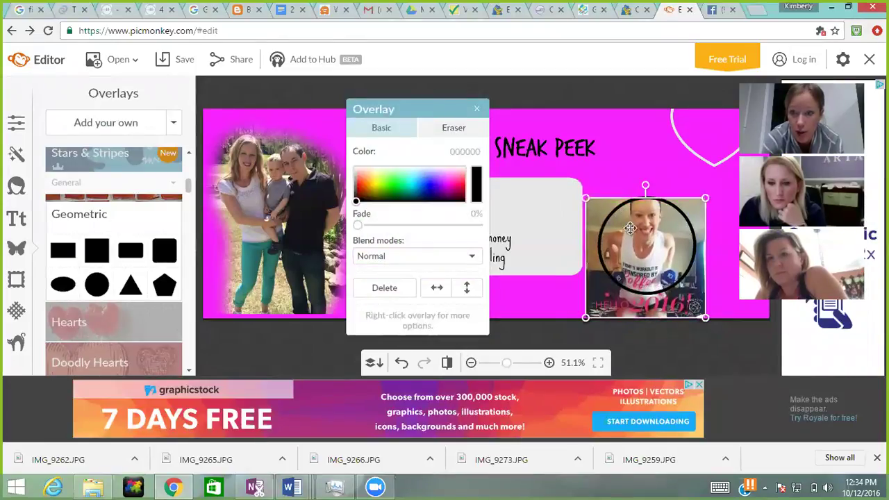
{"action": "left_click_drag", "start_coordinate": [695, 310], "coordinate": [690, 306]}
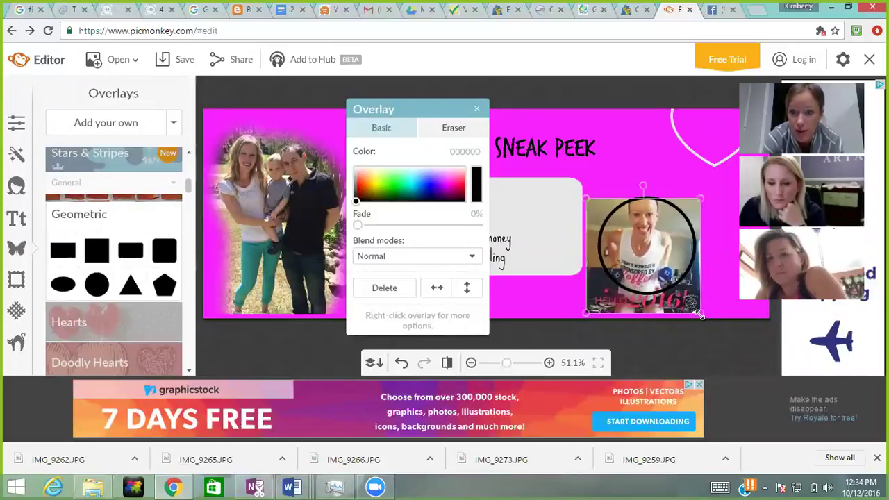
{"action": "left_click", "coordinate": [611, 304]}
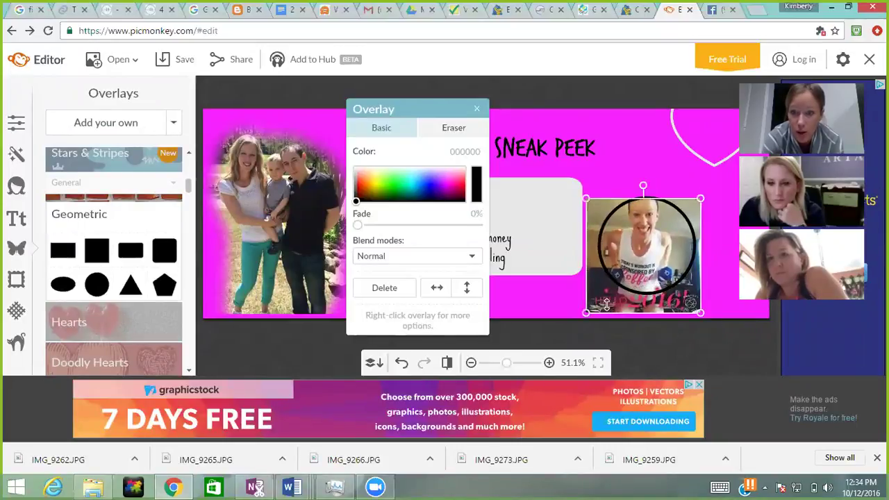
{"action": "left_click_drag", "start_coordinate": [606, 299], "coordinate": [609, 299]}
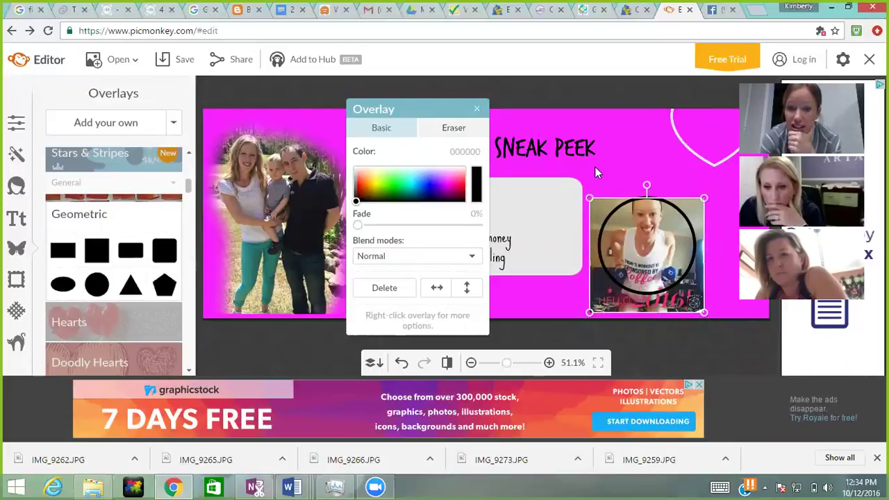
{"action": "left_click", "coordinate": [448, 131]}
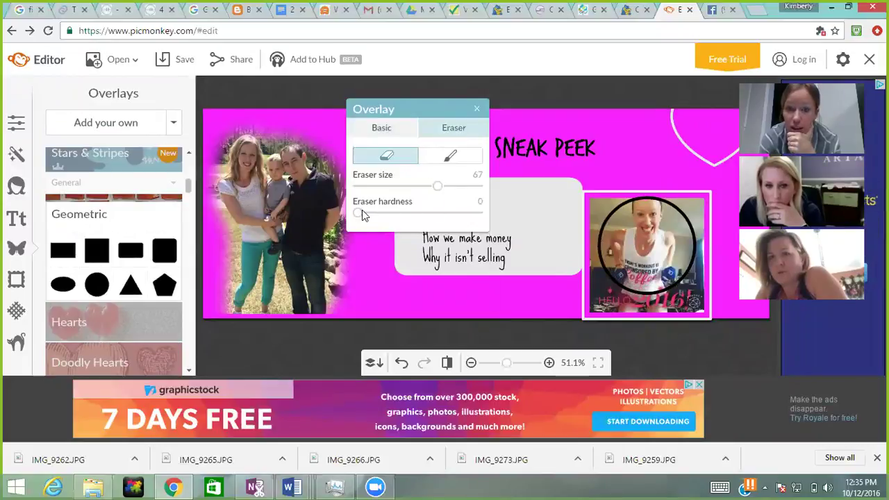
Step: Set the eraser size to 55 and erase the photo's bottom corners outside the circle
{"action": "left_click_drag", "start_coordinate": [426, 186], "coordinate": [422, 186]}
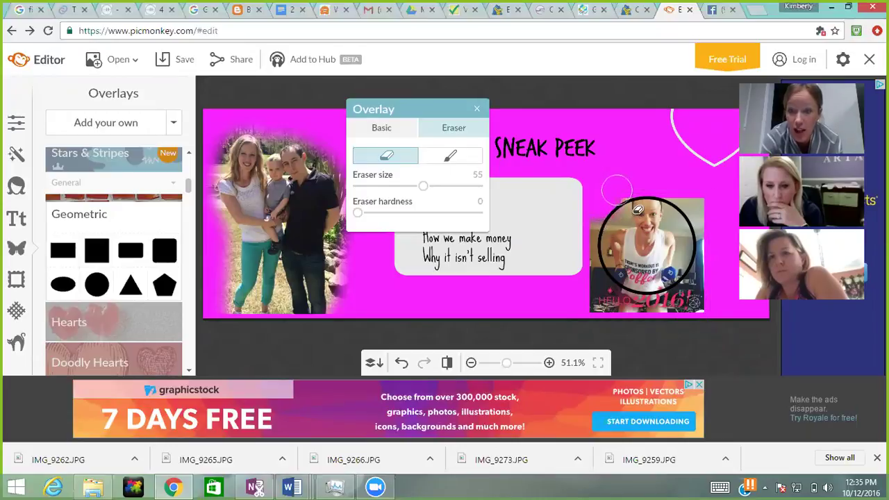
{"action": "mouse_move", "coordinate": [596, 281]}
{"action": "left_mouse_down"}
{"action": "mouse_move", "coordinate": [655, 314]}
{"action": "mouse_move", "coordinate": [574, 313]}
{"action": "left_mouse_up"}
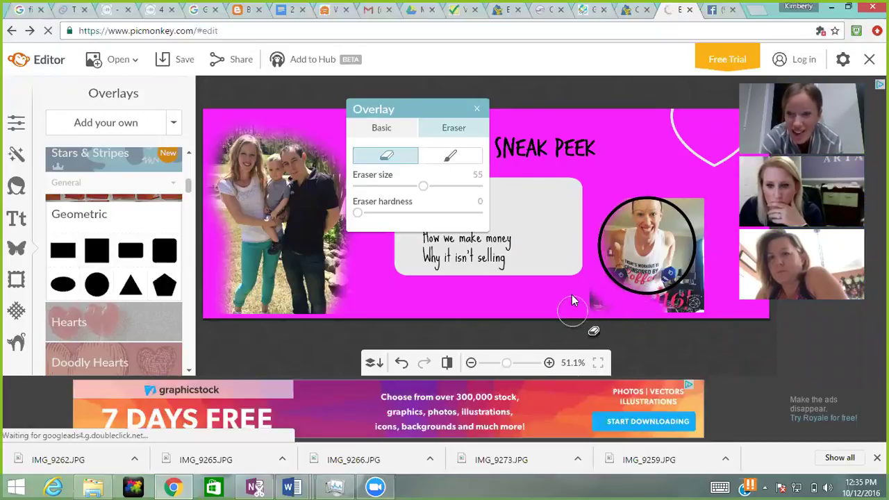
{"action": "left_click_drag", "start_coordinate": [573, 300], "coordinate": [596, 302]}
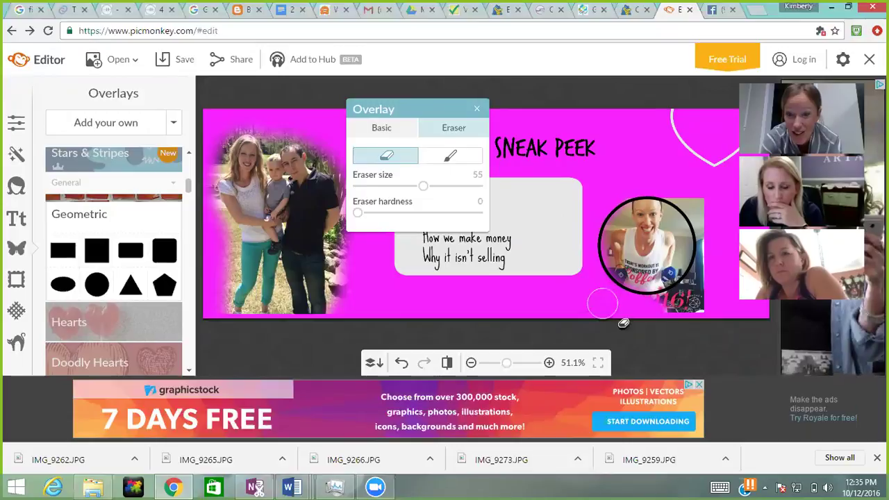
{"action": "mouse_move", "coordinate": [623, 323]}
{"action": "left_mouse_down"}
{"action": "mouse_move", "coordinate": [715, 310]}
{"action": "mouse_move", "coordinate": [705, 308]}
{"action": "mouse_move", "coordinate": [718, 278]}
{"action": "mouse_move", "coordinate": [689, 270]}
{"action": "mouse_move", "coordinate": [719, 280]}
{"action": "mouse_move", "coordinate": [718, 243]}
{"action": "mouse_move", "coordinate": [697, 220]}
{"action": "mouse_move", "coordinate": [729, 238]}
{"action": "mouse_move", "coordinate": [671, 220]}
{"action": "mouse_move", "coordinate": [628, 228]}
{"action": "mouse_move", "coordinate": [614, 257]}
{"action": "left_mouse_up"}
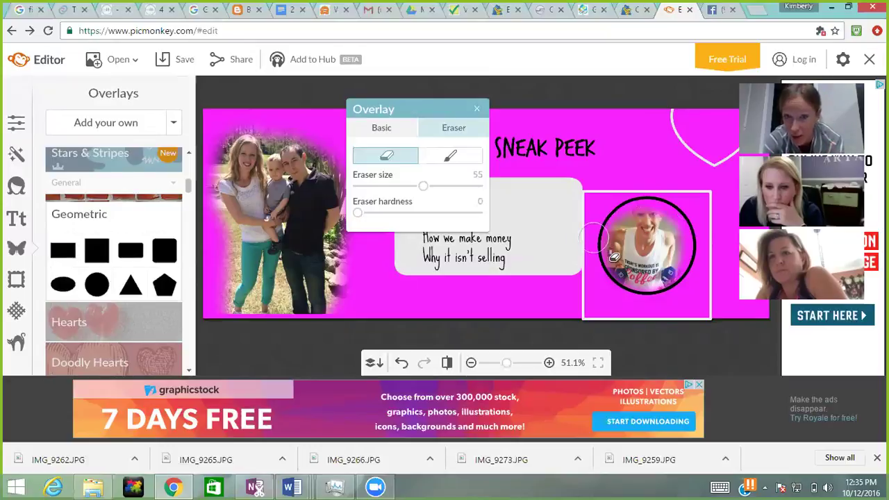
Step: Touch up the circle photo with a size-38 paintbrush, then return to Eraser and close overlay editing
{"action": "left_click", "coordinate": [459, 159]}
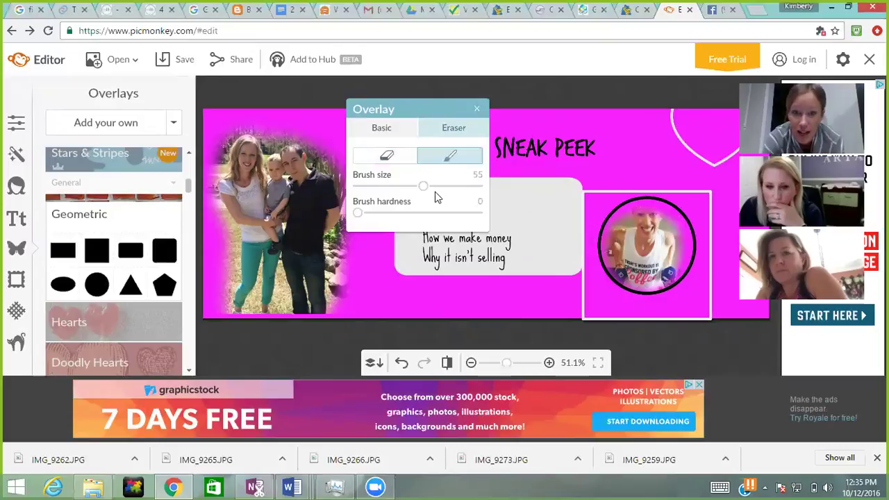
{"action": "left_click_drag", "start_coordinate": [403, 186], "coordinate": [402, 187]}
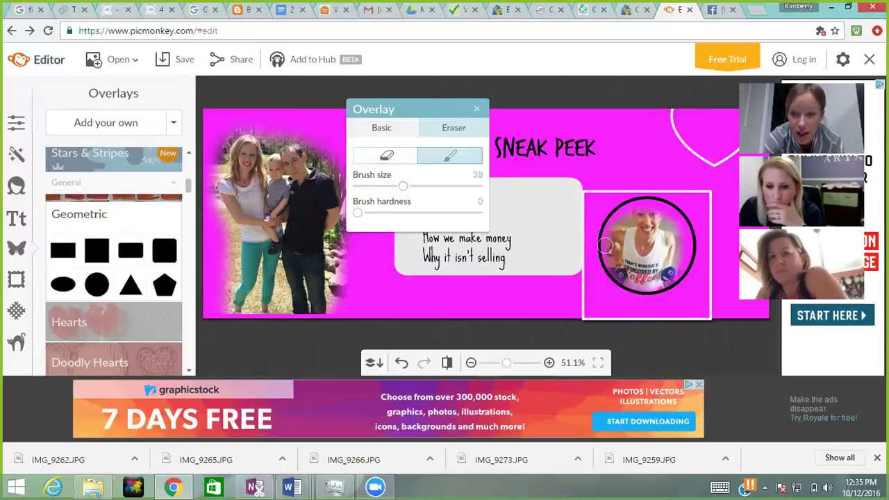
{"action": "left_click", "coordinate": [607, 244]}
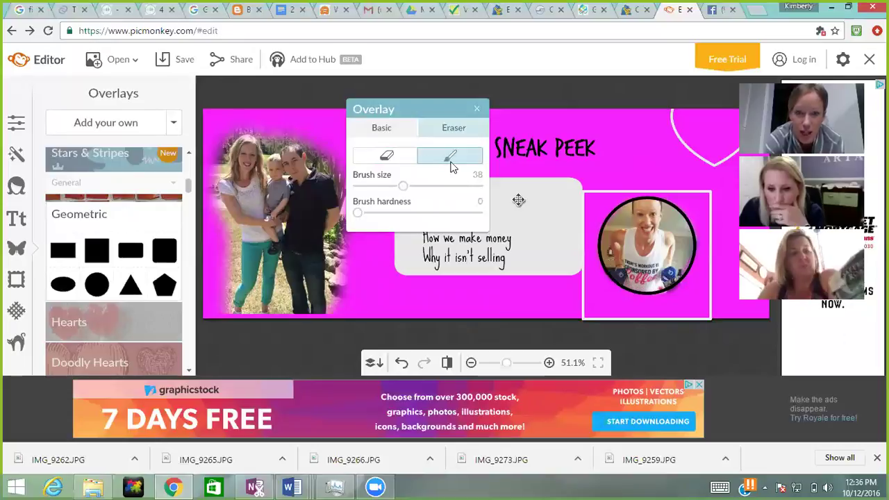
{"action": "left_click", "coordinate": [402, 154]}
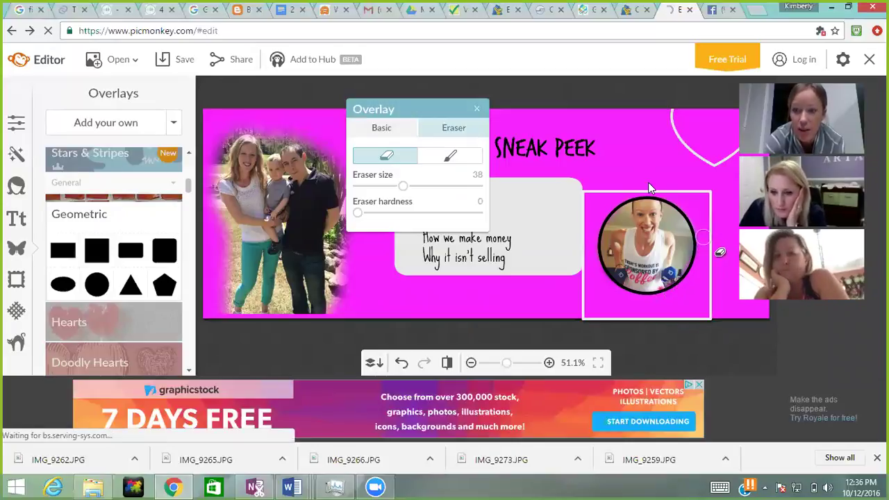
{"action": "left_click", "coordinate": [622, 96]}
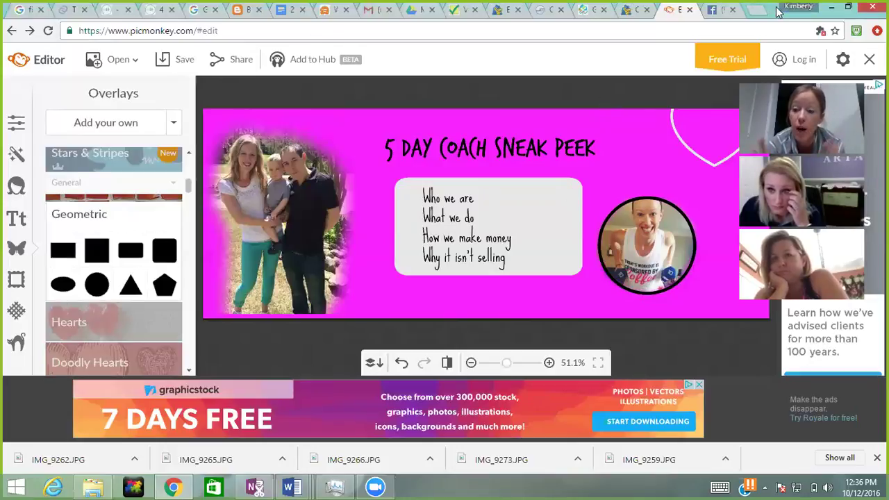
Step: Open the Facebook page's beach cover photo, expand and read its full description, then close the viewer
{"action": "left_click", "coordinate": [717, 8]}
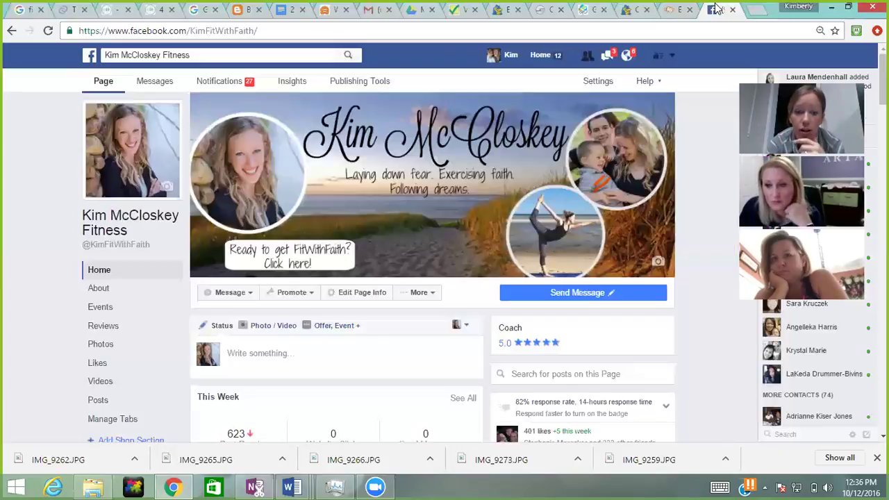
{"action": "left_click", "coordinate": [298, 260]}
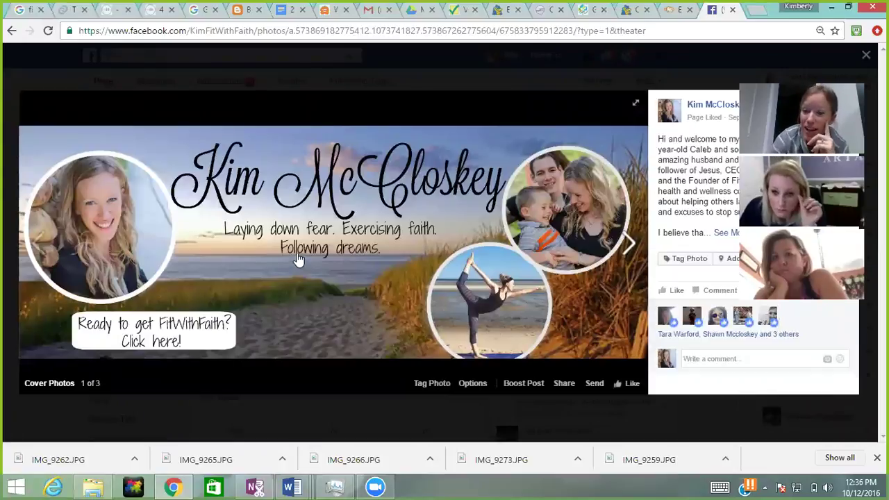
{"action": "left_click", "coordinate": [723, 236]}
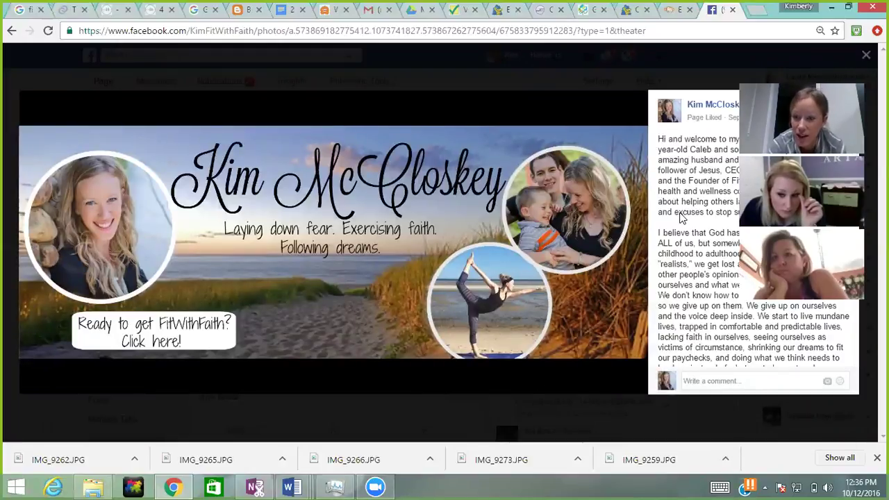
{"action": "scroll", "coordinate": [859, 278], "scroll_direction": "down", "scroll_amount": 10}
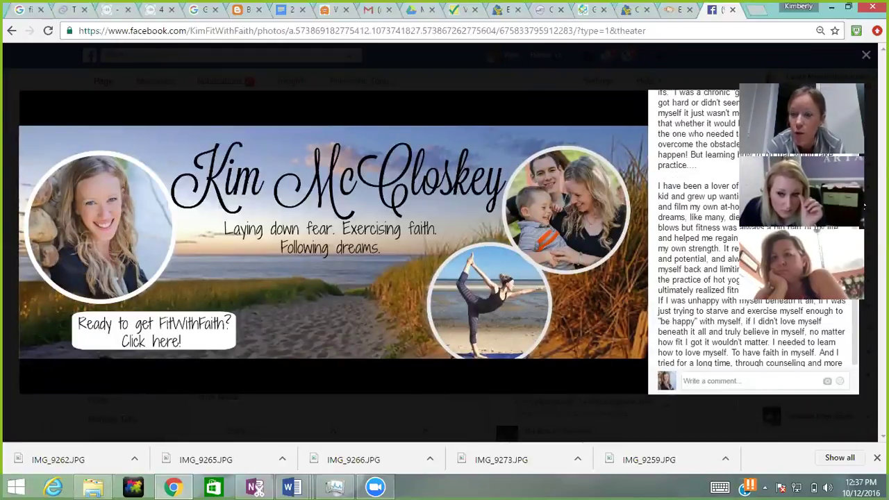
{"action": "scroll", "coordinate": [859, 291], "scroll_direction": "down", "scroll_amount": 4}
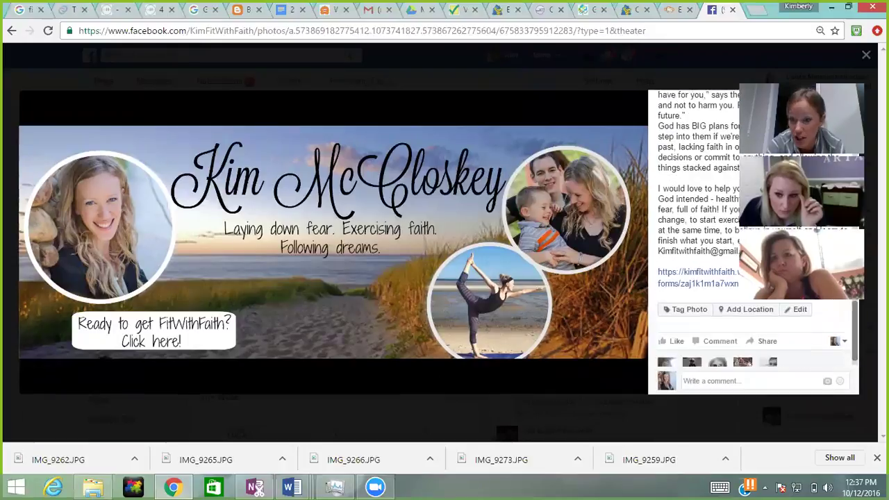
{"action": "scroll", "coordinate": [754, 236], "scroll_direction": "up", "scroll_amount": 2}
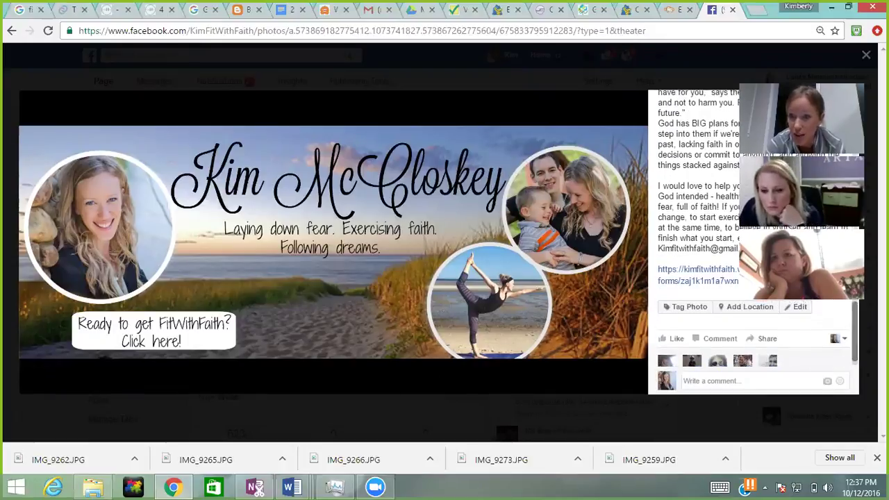
{"action": "scroll", "coordinate": [865, 111], "scroll_direction": "up", "scroll_amount": 8}
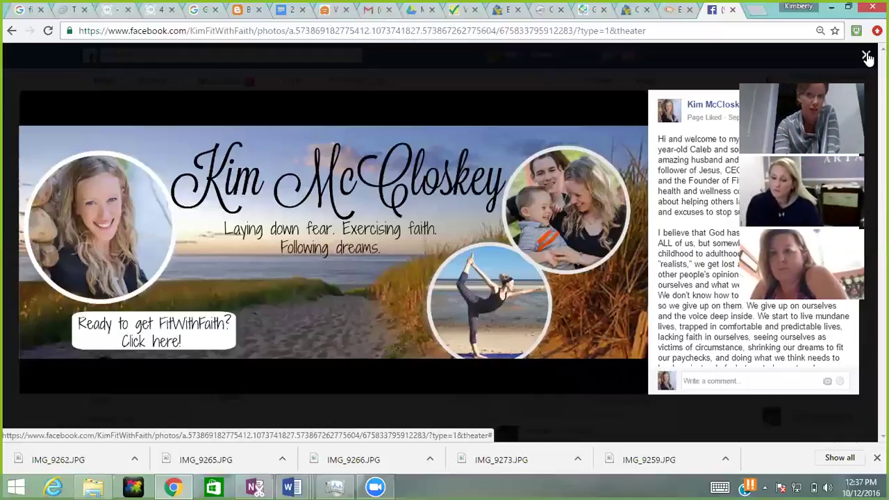
{"action": "left_click", "coordinate": [867, 56]}
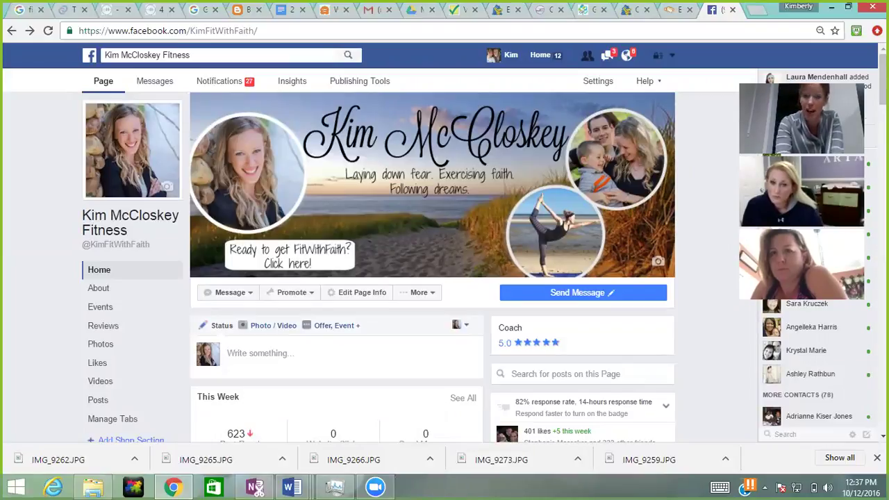
Step: Minimise the browser, then reposition and maximise the Ads folder window
{"action": "left_click", "coordinate": [836, 9]}
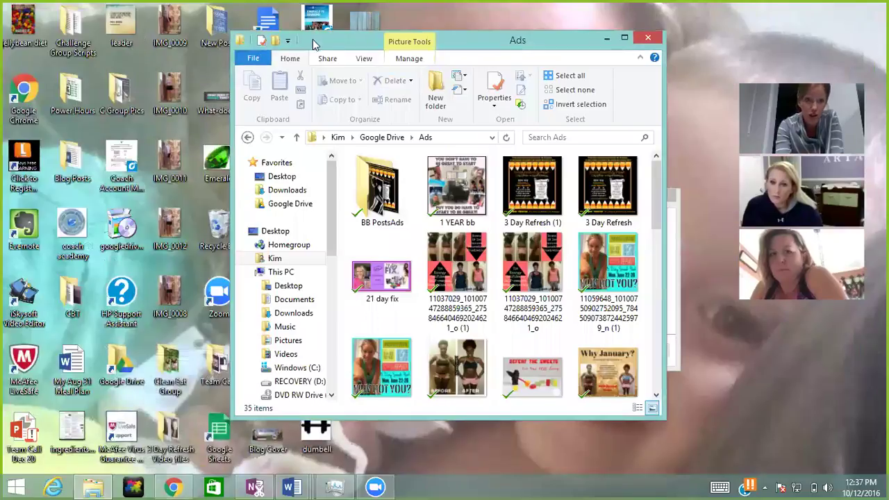
{"action": "left_click_drag", "start_coordinate": [327, 44], "coordinate": [431, 74]}
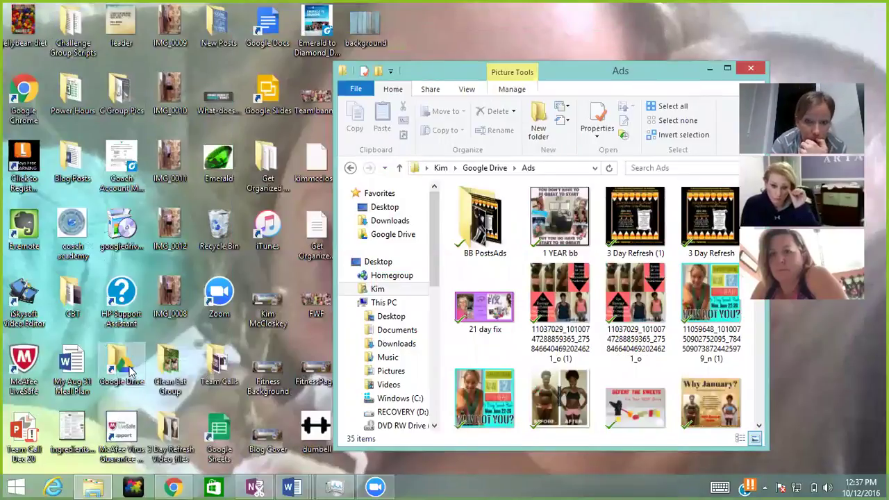
{"action": "left_click", "coordinate": [728, 68]}
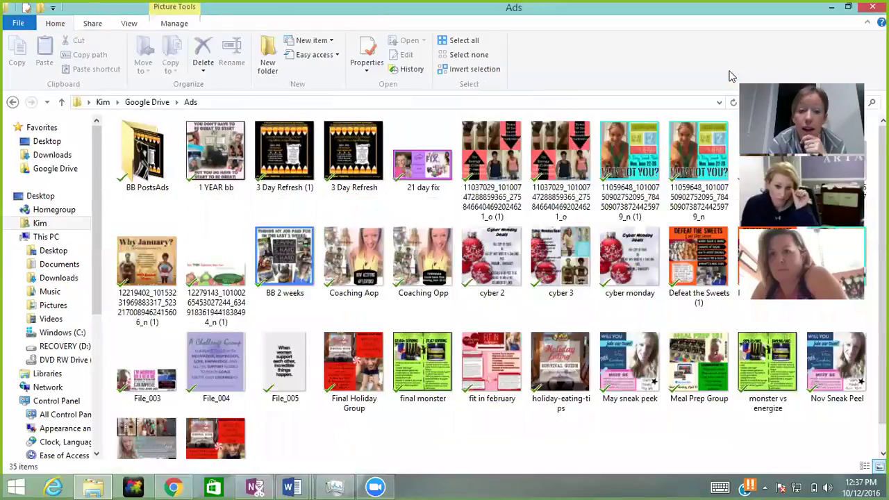
Step: Try opening the 3 Day Refresh and long-numbered ad images, dismiss the errors, and minimise Ads
{"action": "left_click", "coordinate": [300, 159]}
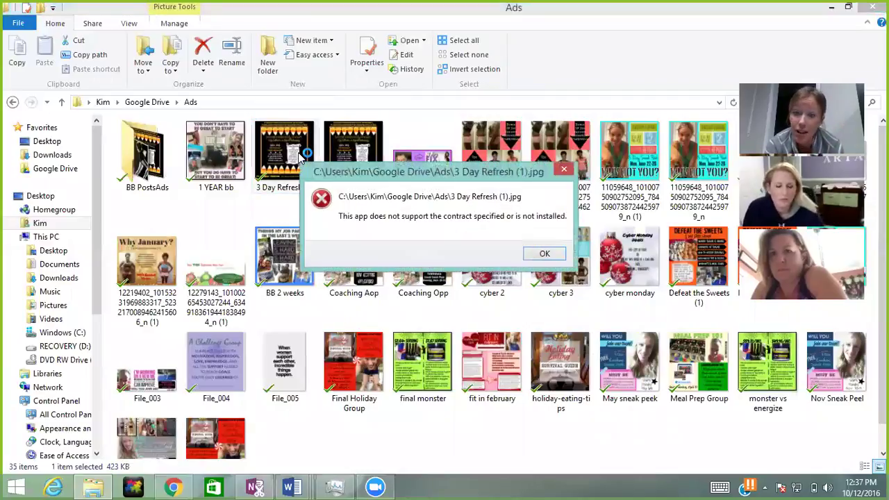
{"action": "left_click", "coordinate": [544, 254]}
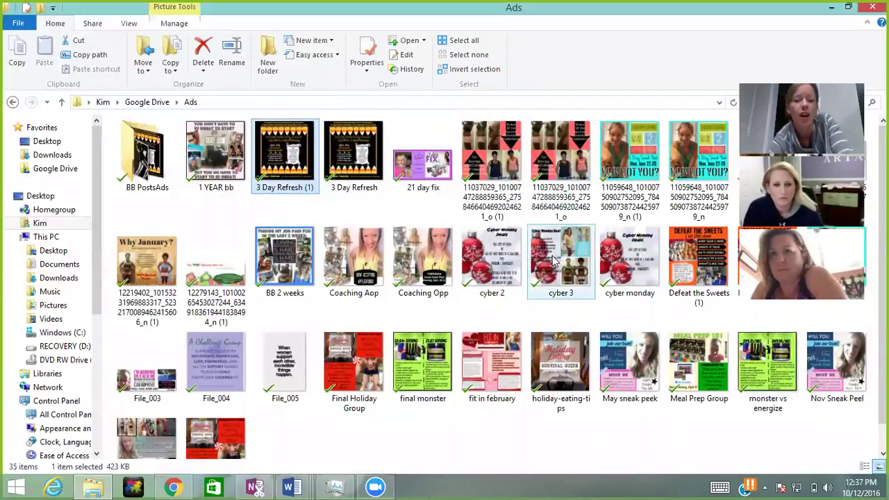
{"action": "double_click", "coordinate": [497, 159]}
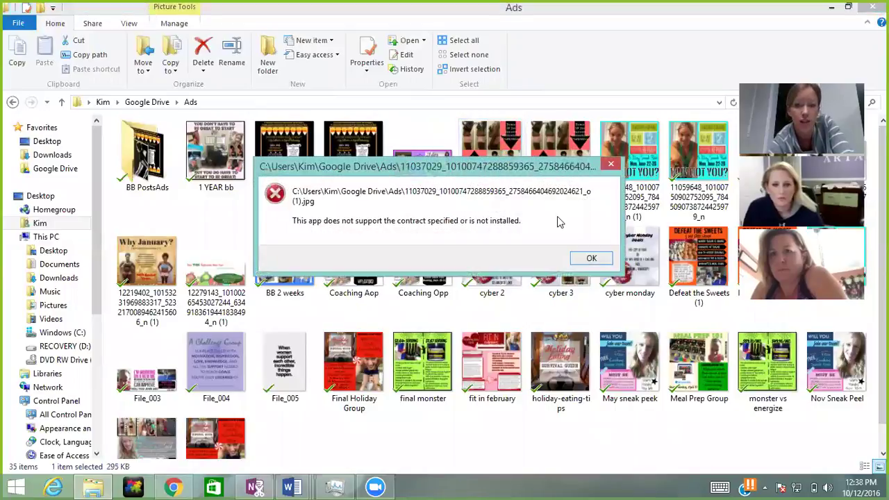
{"action": "left_click", "coordinate": [591, 258]}
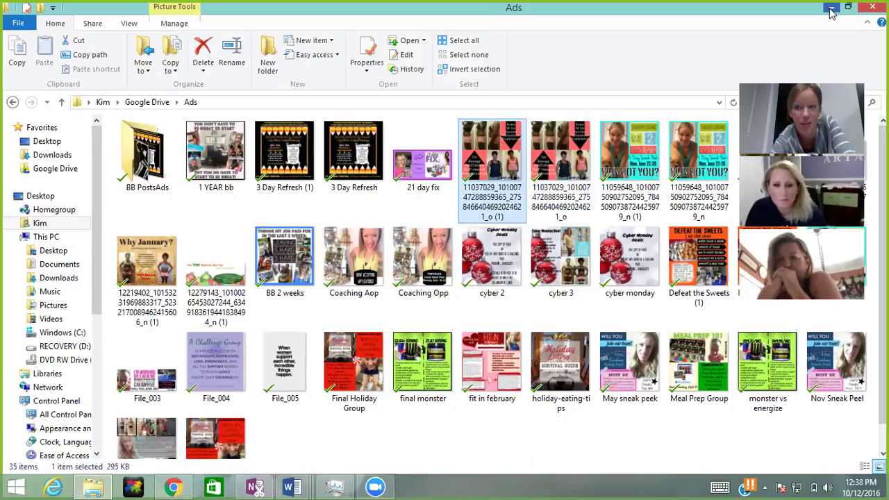
{"action": "left_click", "coordinate": [832, 12]}
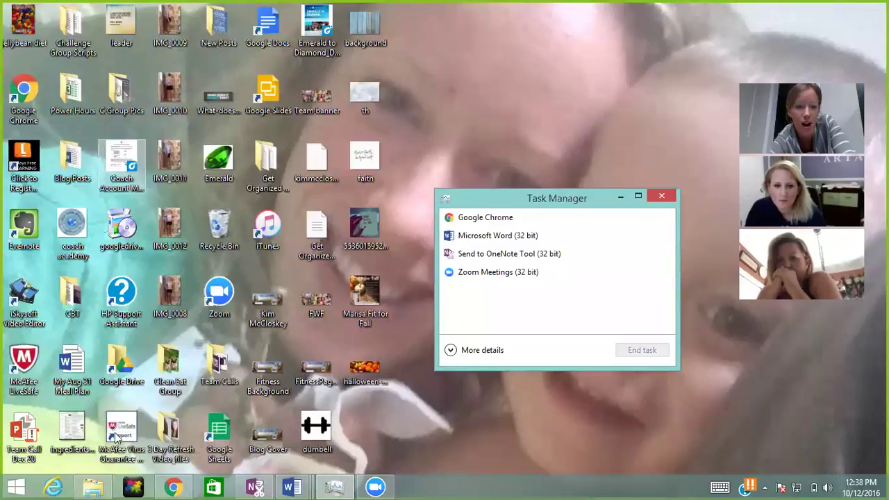
Step: Bring Chrome forward to the PicMonkey editor tab, staying on the page when warned about changes
{"action": "mouse_move", "coordinate": [172, 486]}
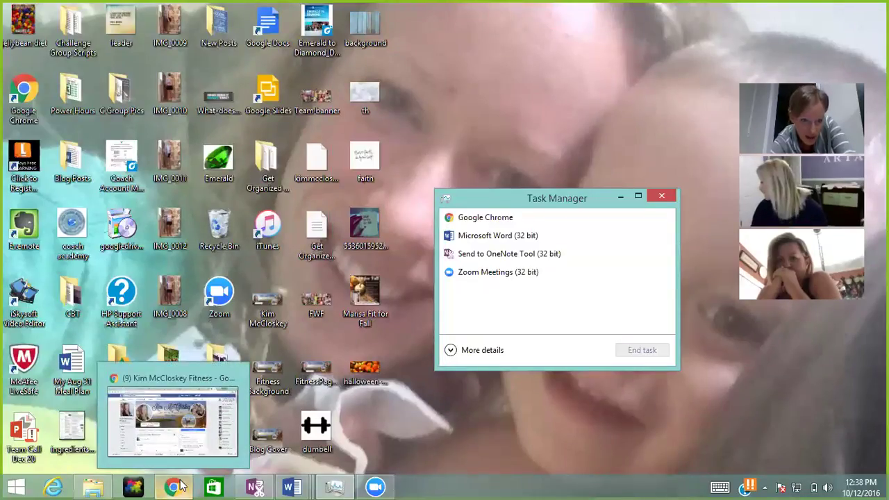
{"action": "left_click", "coordinate": [177, 428]}
{"action": "left_click", "coordinate": [677, 9]}
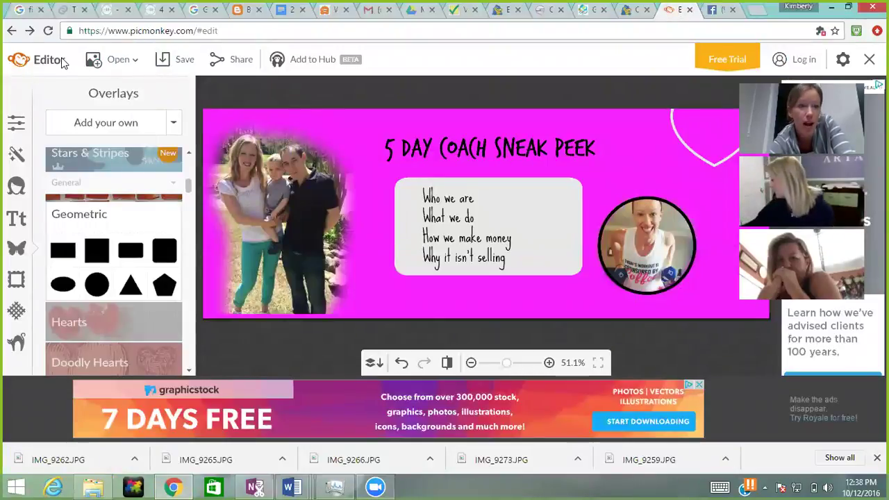
{"action": "left_click", "coordinate": [12, 31]}
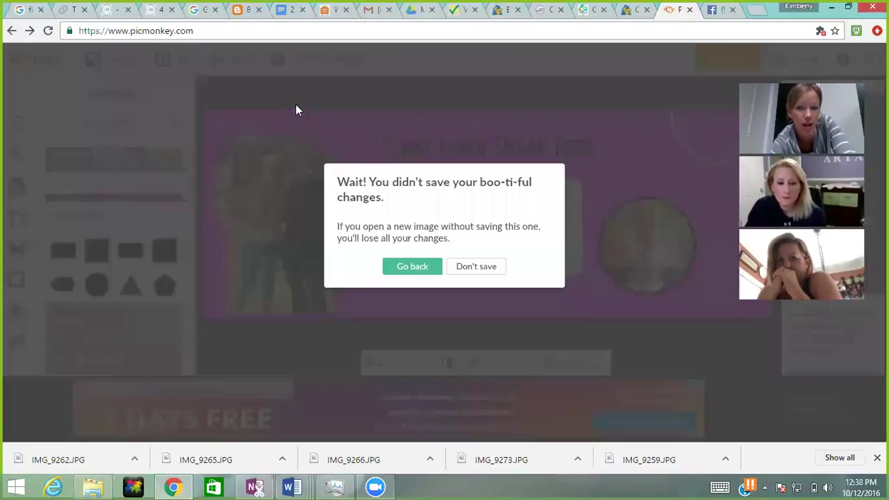
{"action": "left_click", "coordinate": [423, 266]}
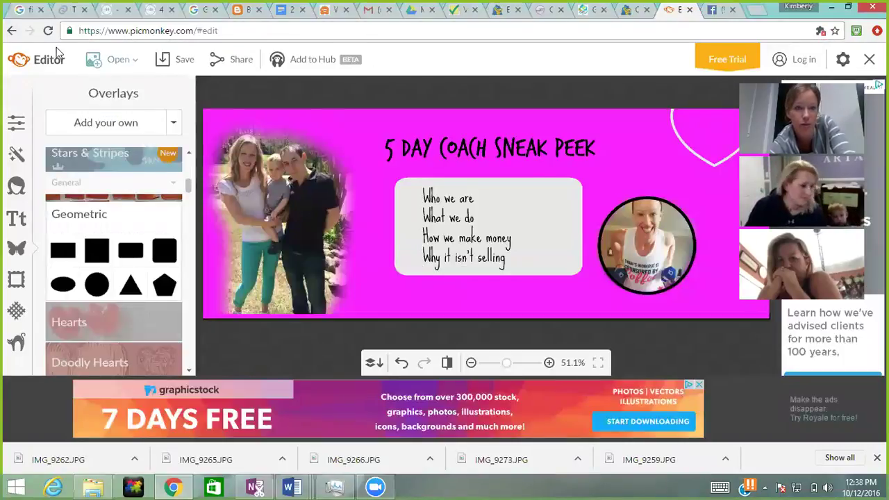
Step: Go to picmonkey.com, leave the unsaved cover, and start a new design with Make something
{"action": "left_click", "coordinate": [128, 31]}
{"action": "type", "text": "p"}
{"action": "key", "text": "Return"}
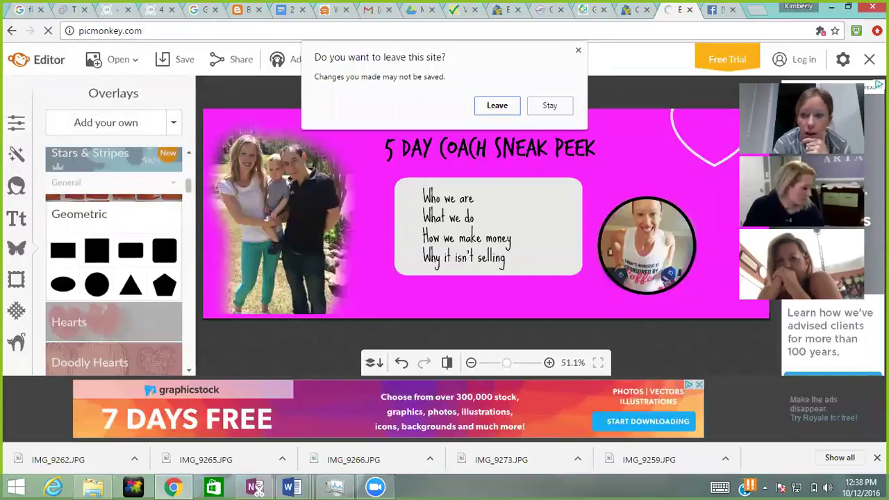
{"action": "left_click", "coordinate": [496, 105]}
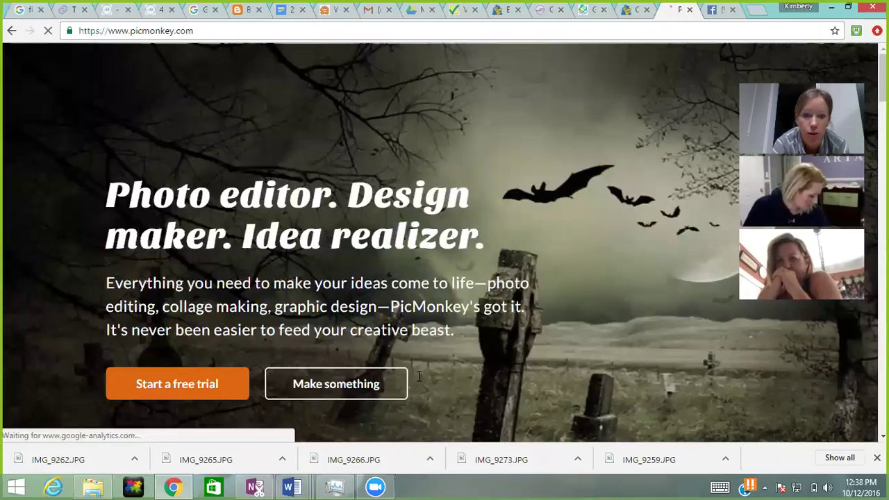
{"action": "left_click", "coordinate": [365, 387]}
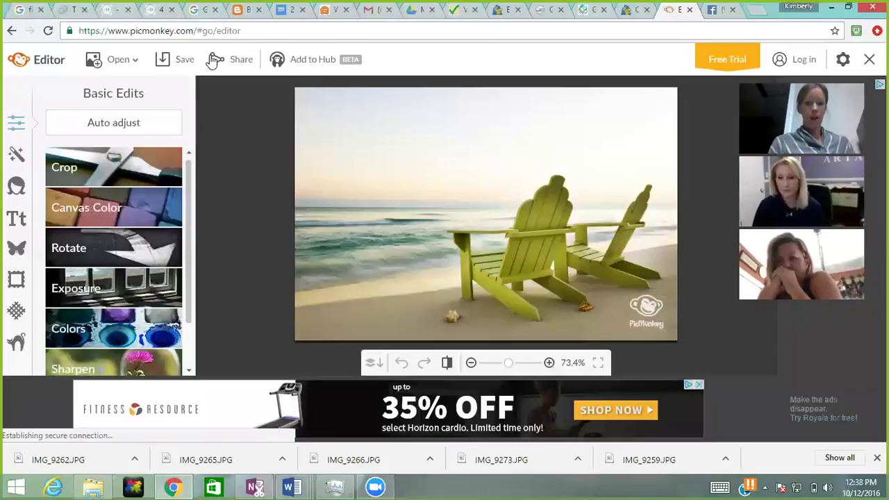
Step: Load the August Debt Free ad from Google Drive > BB PostsAds via Open > My computer
{"action": "left_click", "coordinate": [124, 64]}
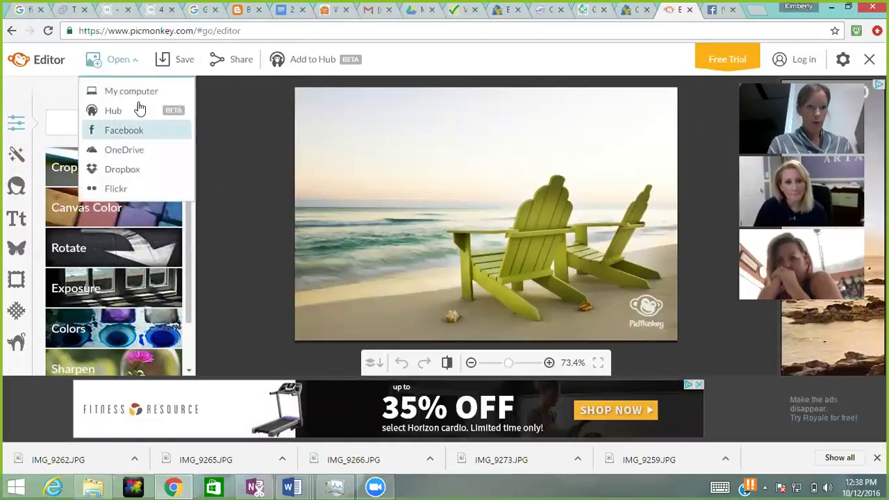
{"action": "left_click", "coordinate": [138, 92]}
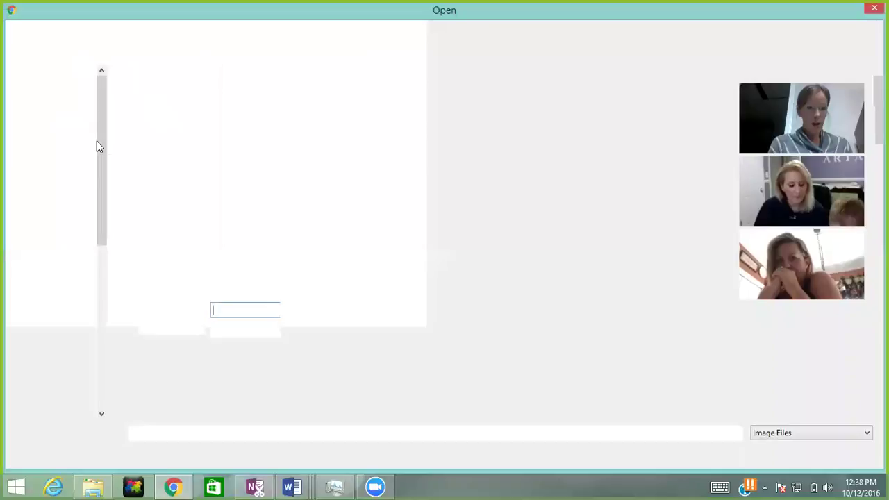
{"action": "left_click", "coordinate": [57, 123]}
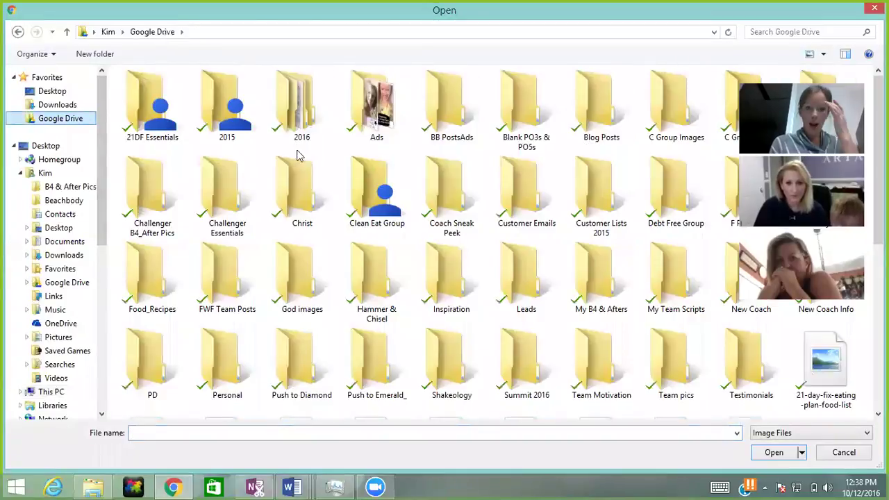
{"action": "double_click", "coordinate": [451, 108]}
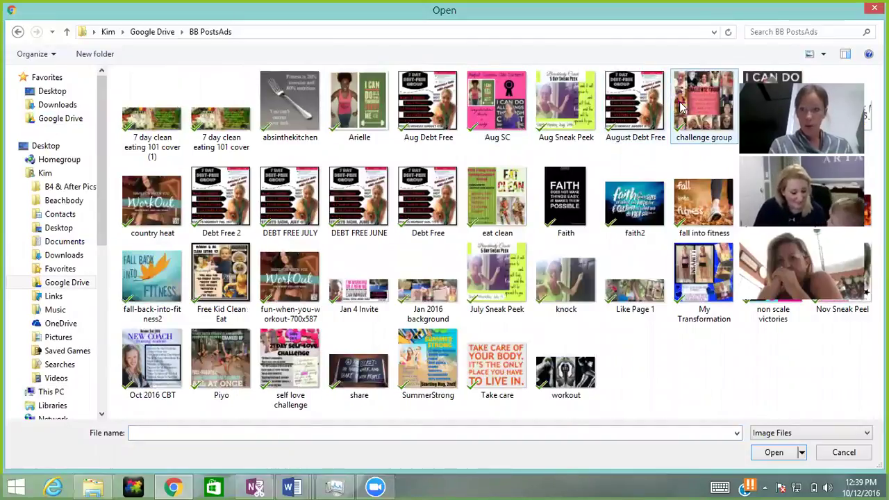
{"action": "double_click", "coordinate": [634, 105]}
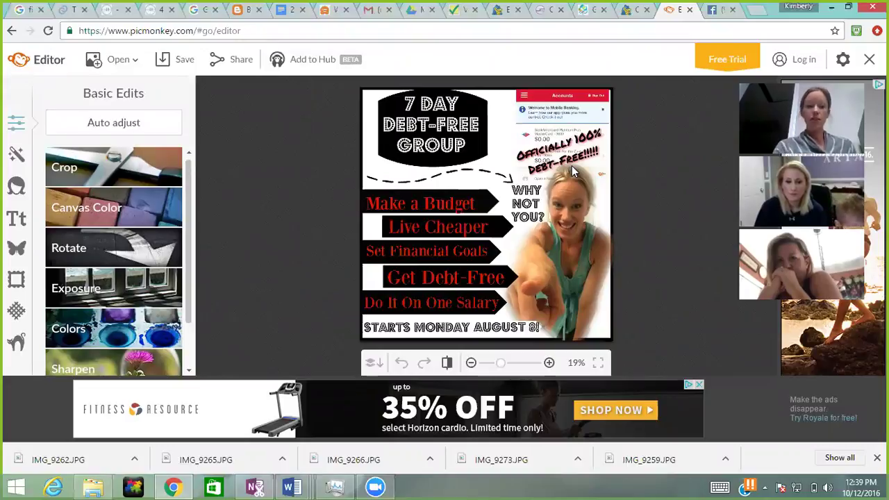
Step: Show the Overlays collection and scroll down to the Basic and Royale Arrows categories
{"action": "left_click_drag", "start_coordinate": [187, 166], "coordinate": [194, 195]}
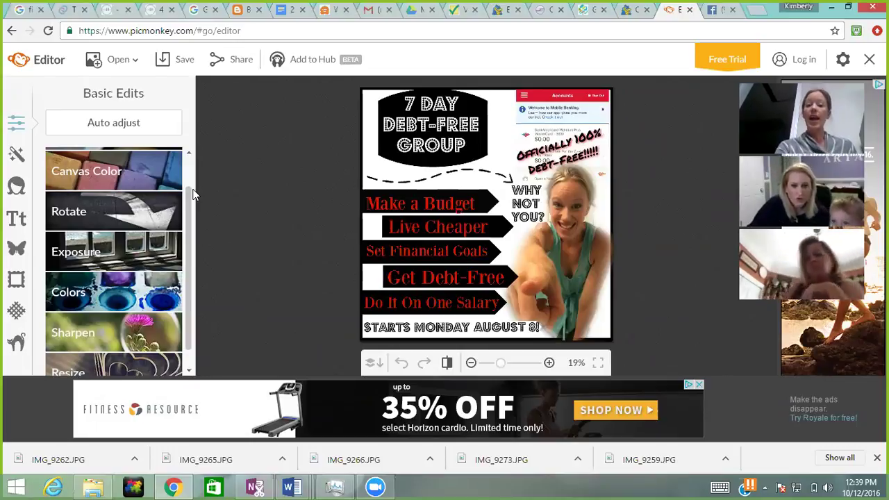
{"action": "left_click", "coordinate": [16, 248]}
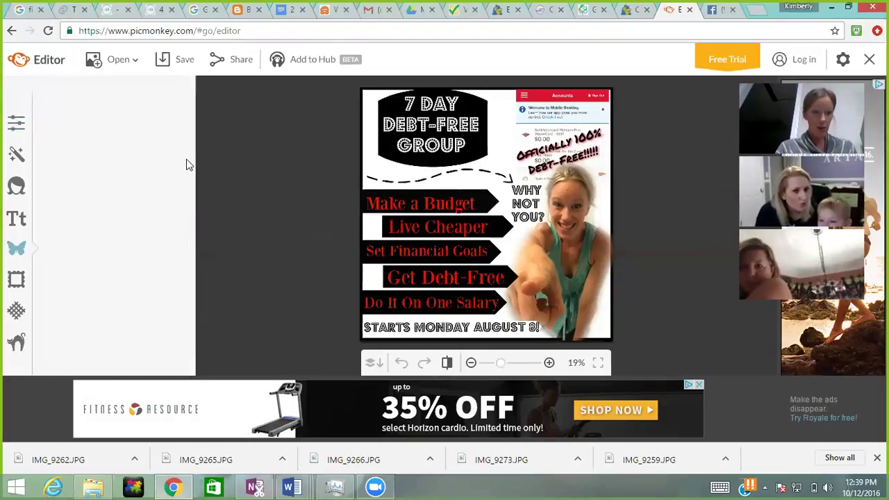
{"action": "left_click_drag", "start_coordinate": [189, 167], "coordinate": [188, 206]}
Step: Add a black line arrow from the Arrows overlays and drag it into position
{"action": "left_click", "coordinate": [136, 258]}
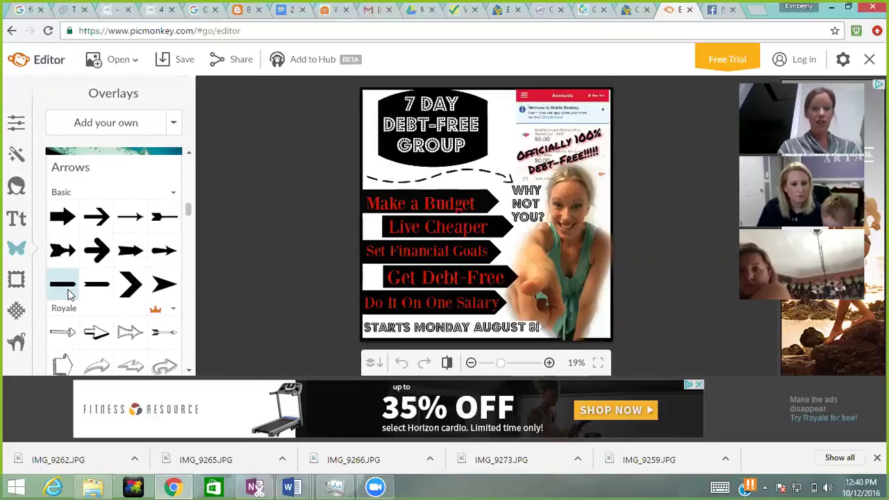
{"action": "left_click", "coordinate": [69, 293]}
{"action": "left_click_drag", "start_coordinate": [460, 212], "coordinate": [304, 176]}
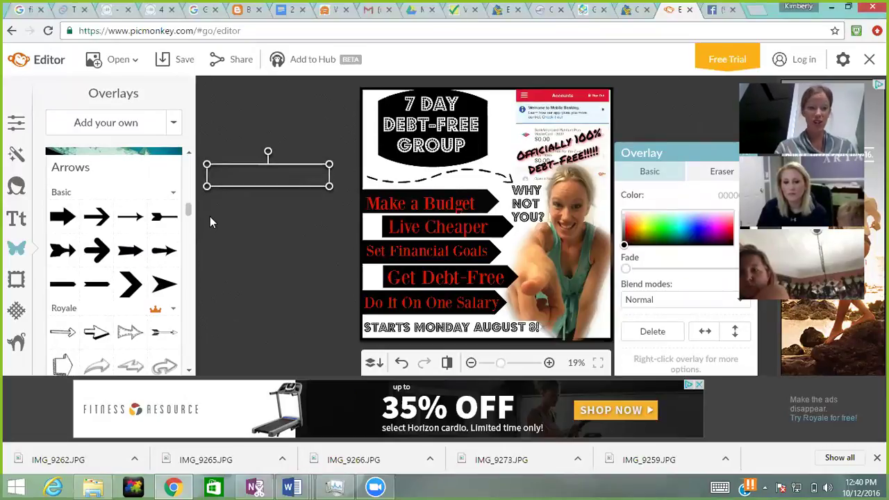
Step: Browse the Dashed & Lined overlays, then begin opening another image from My computer
{"action": "left_click_drag", "start_coordinate": [191, 210], "coordinate": [189, 237]}
{"action": "left_click_drag", "start_coordinate": [189, 238], "coordinate": [194, 282]}
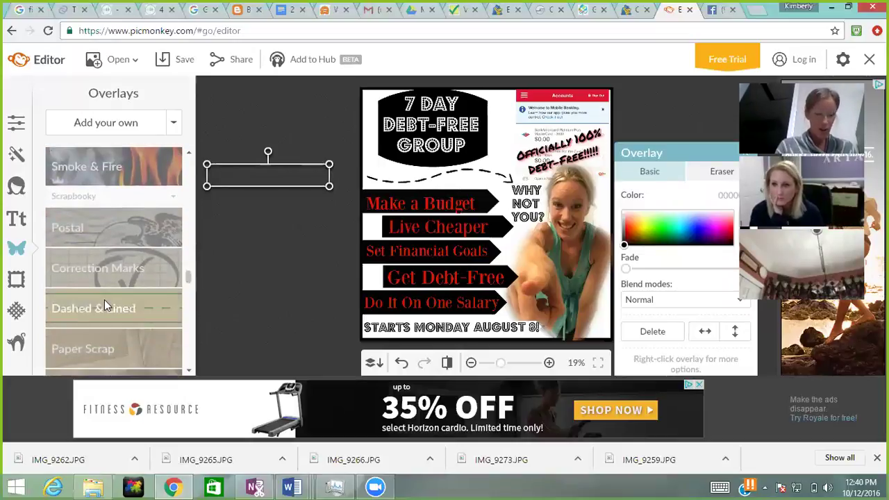
{"action": "left_click", "coordinate": [132, 300]}
{"action": "mouse_move", "coordinate": [190, 264]}
{"action": "left_mouse_down"}
{"action": "mouse_move", "coordinate": [191, 273]}
{"action": "mouse_move", "coordinate": [191, 265]}
{"action": "left_mouse_up"}
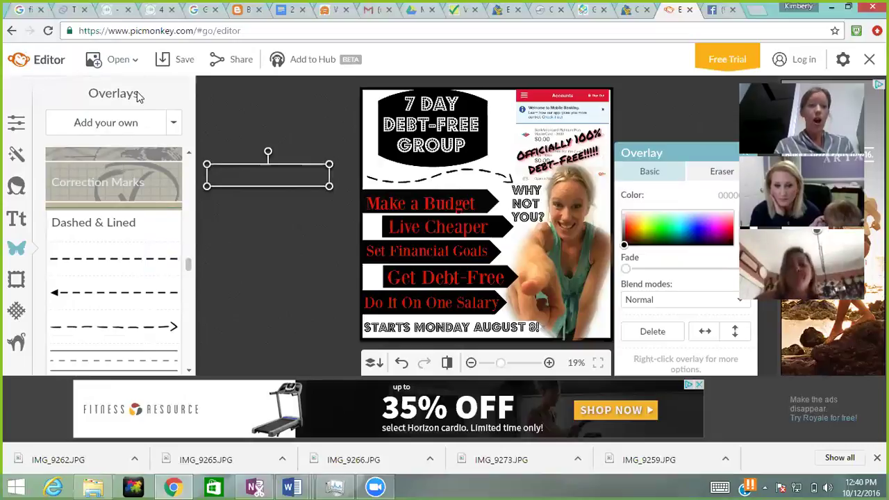
{"action": "left_click", "coordinate": [116, 60]}
{"action": "left_click", "coordinate": [113, 92]}
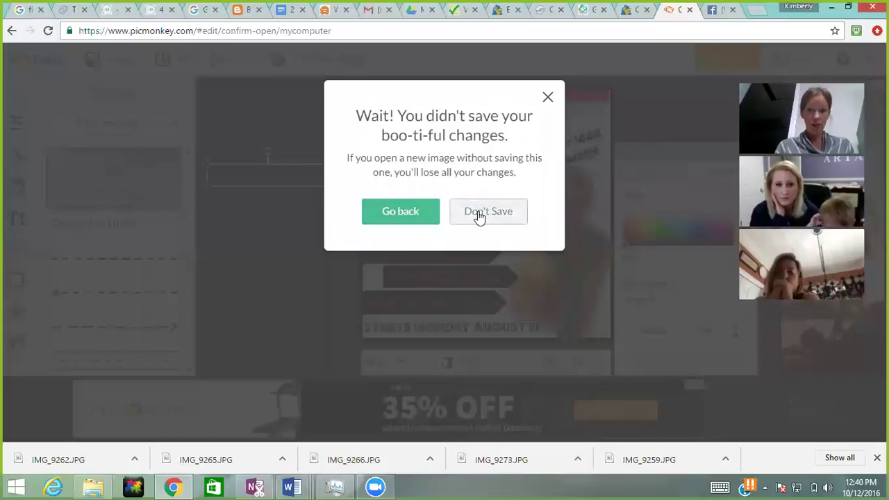
Step: Don't save the arrow edit, open challenge group, then open Free Kid Clean Eat instead
{"action": "left_click", "coordinate": [478, 213]}
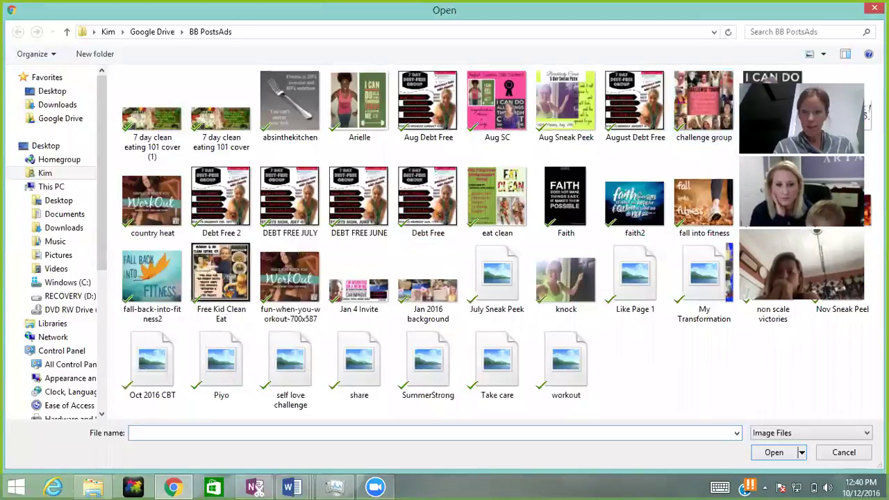
{"action": "double_click", "coordinate": [697, 113]}
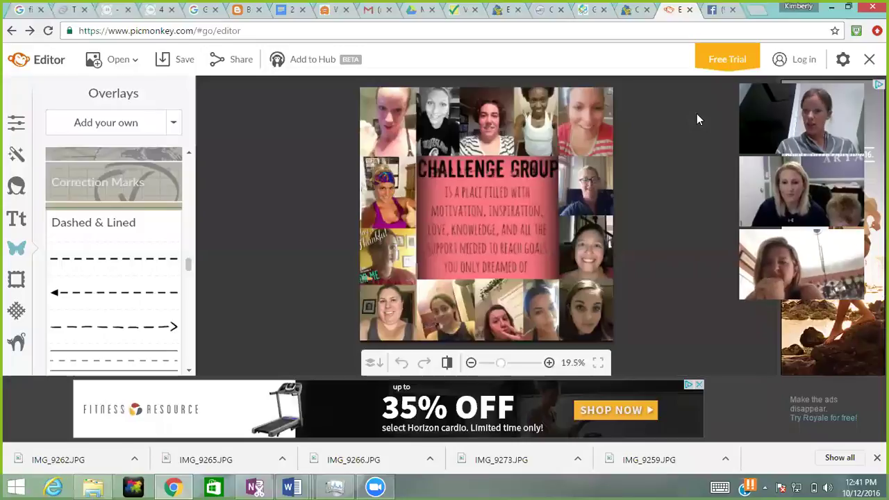
{"action": "left_click", "coordinate": [122, 64]}
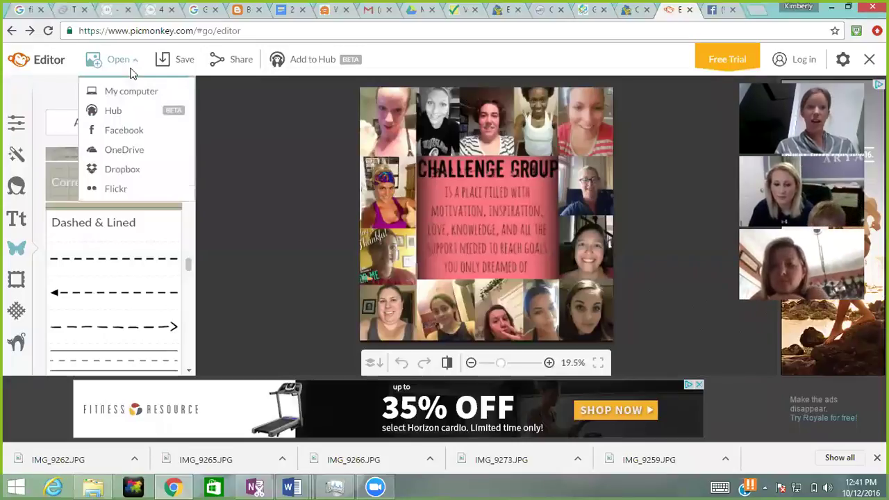
{"action": "left_click", "coordinate": [131, 91]}
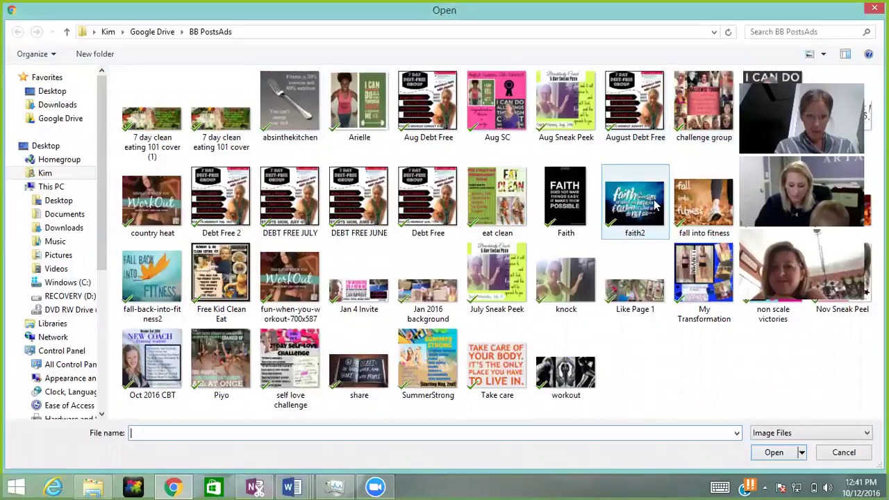
{"action": "double_click", "coordinate": [221, 278]}
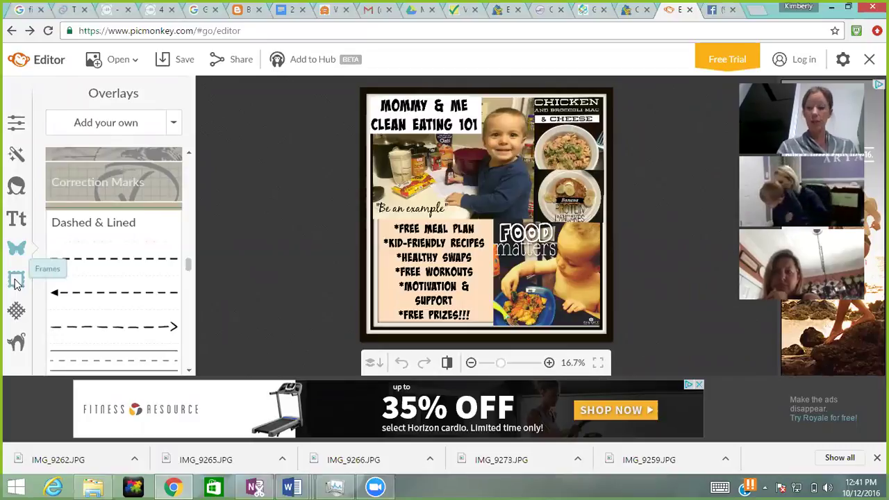
Step: Preview the Drop Shadow frame on the clean-eating ad
{"action": "left_click", "coordinate": [16, 282]}
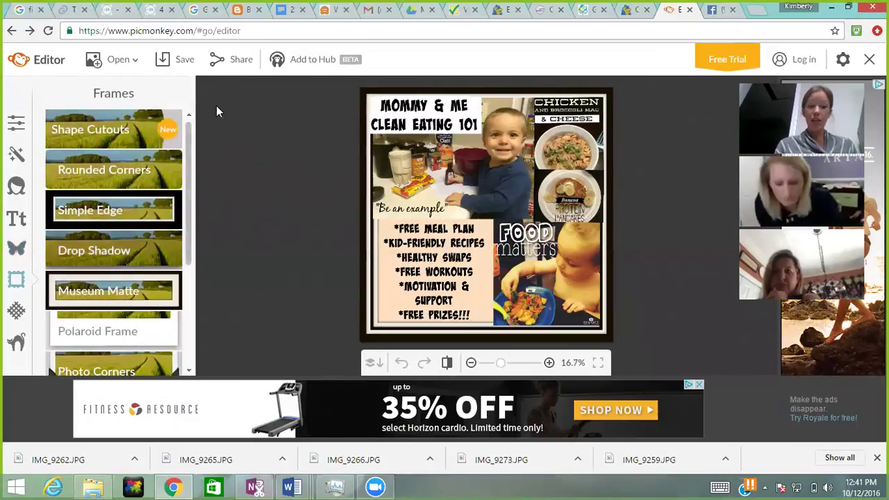
{"action": "mouse_move", "coordinate": [186, 134]}
{"action": "left_mouse_down"}
{"action": "mouse_move", "coordinate": [185, 259]}
{"action": "mouse_move", "coordinate": [186, 132]}
{"action": "left_mouse_up"}
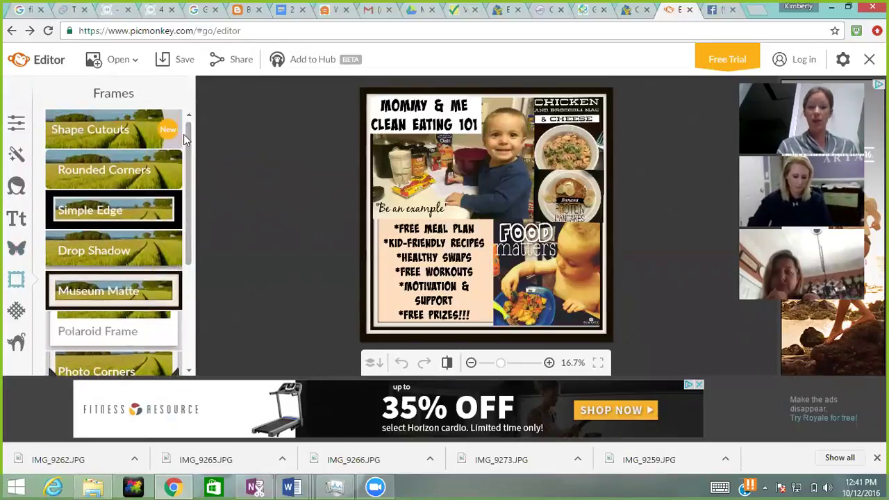
{"action": "left_click", "coordinate": [97, 248]}
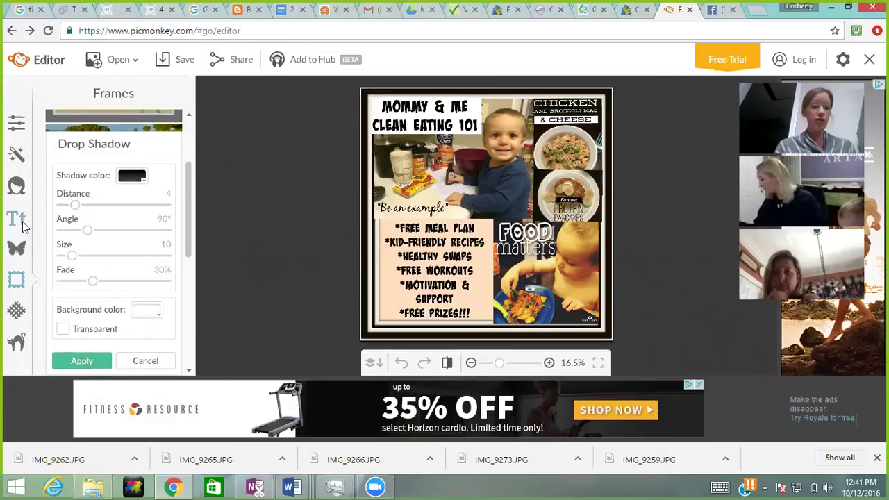
Step: Open the self love challenge ad from My computer
{"action": "left_click", "coordinate": [121, 59]}
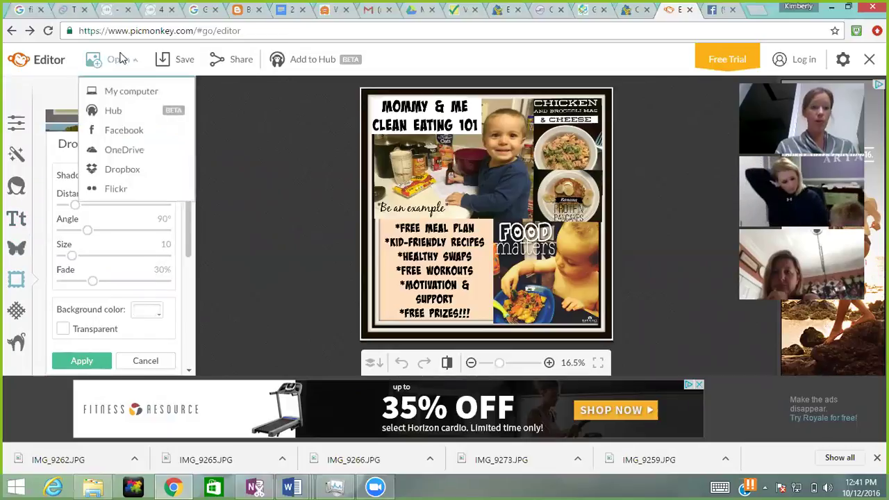
{"action": "left_click", "coordinate": [119, 90]}
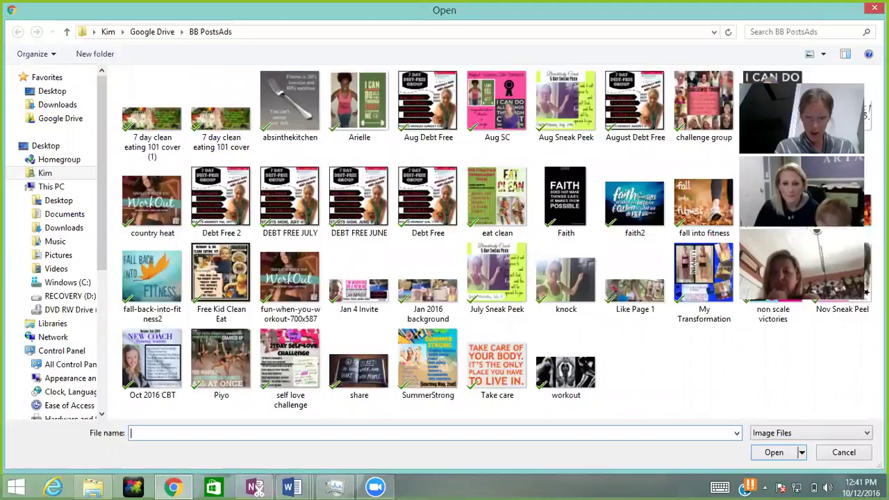
{"action": "double_click", "coordinate": [310, 366]}
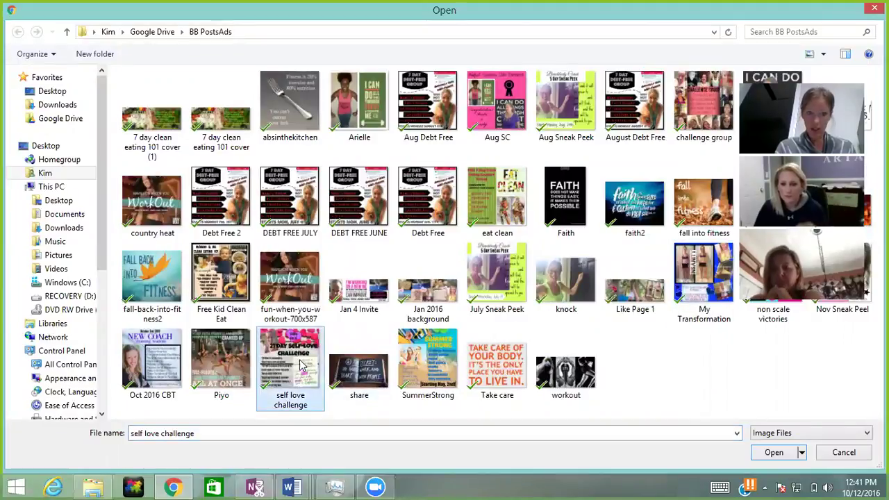
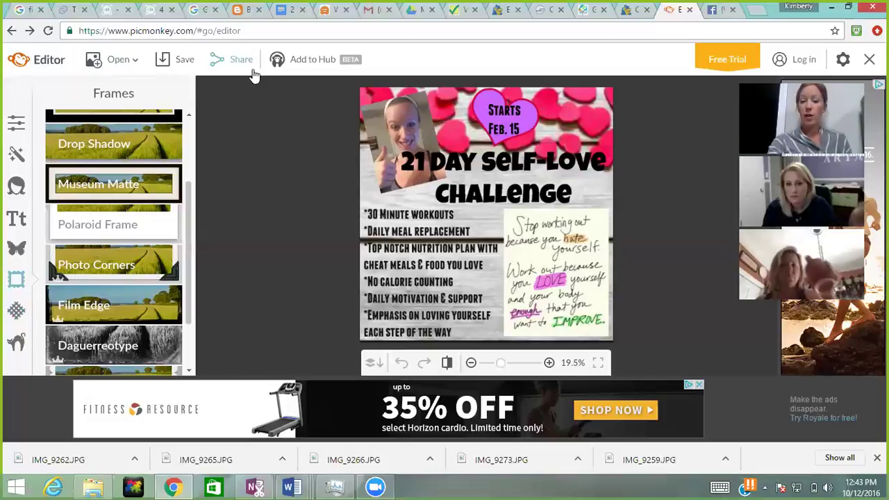
Step: Search Google Images for 'wood panel background', preview a gray wood texture, then close the tab
{"action": "left_click", "coordinate": [761, 13]}
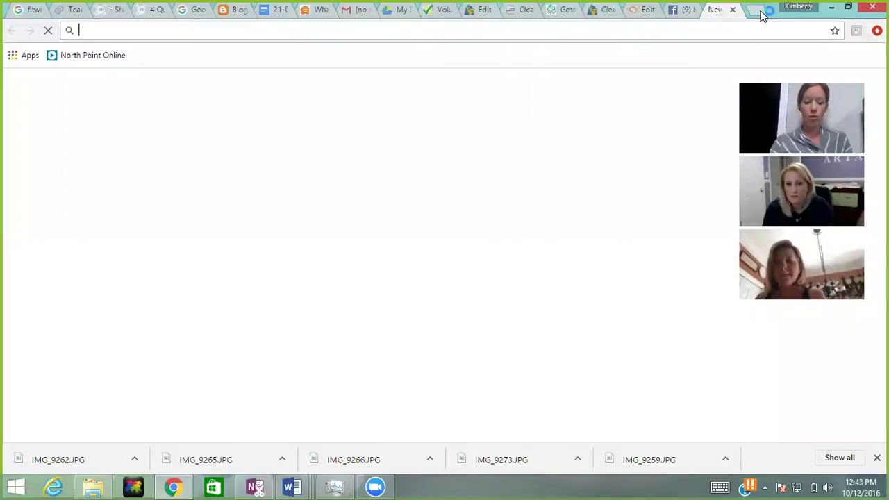
{"action": "type", "text": "goo"}
{"action": "key", "text": "Return"}
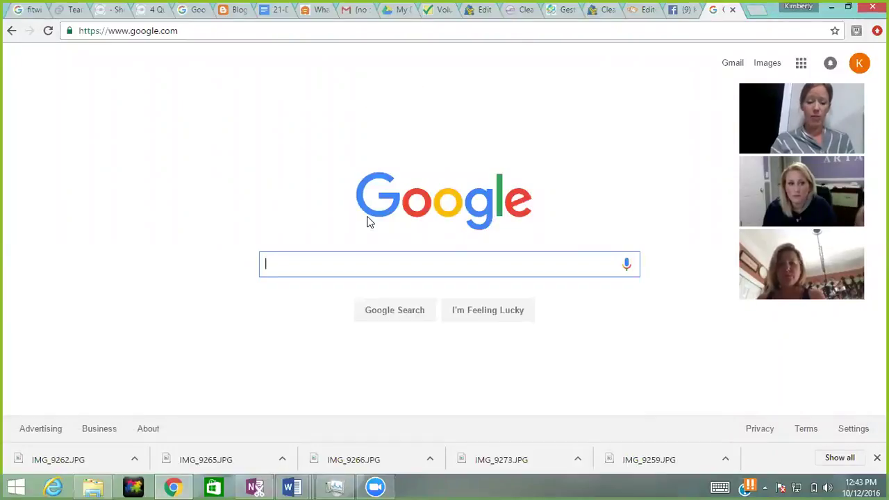
{"action": "type", "text": "wood pan"}
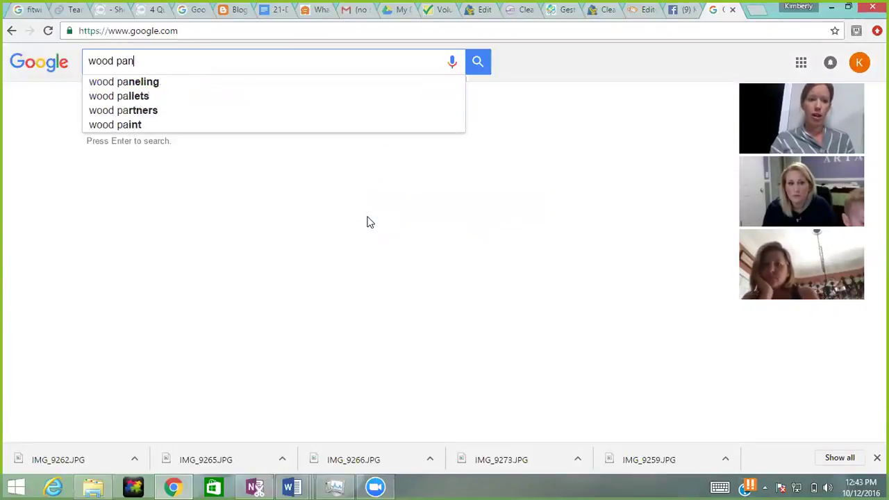
{"action": "type", "text": "el background"}
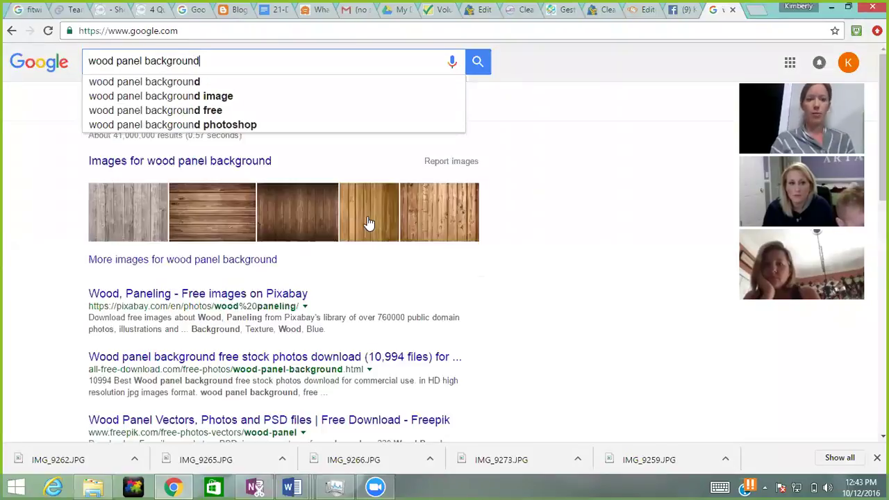
{"action": "key", "text": "Return"}
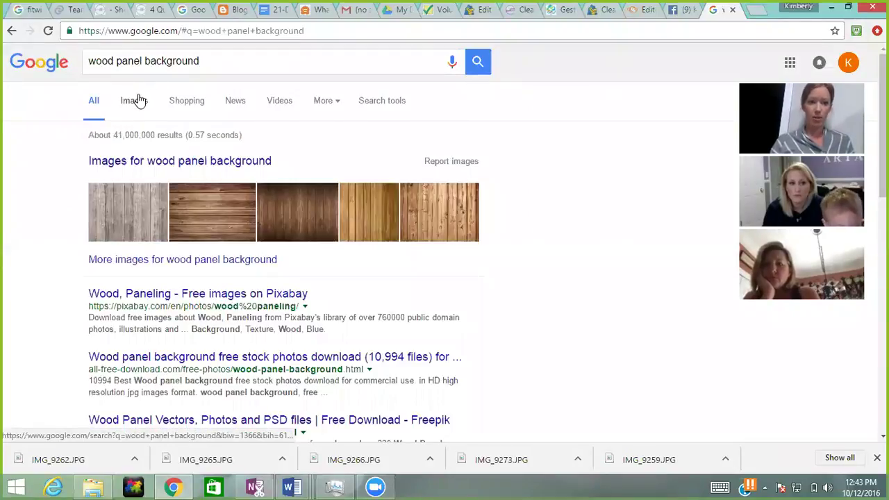
{"action": "left_click", "coordinate": [136, 101]}
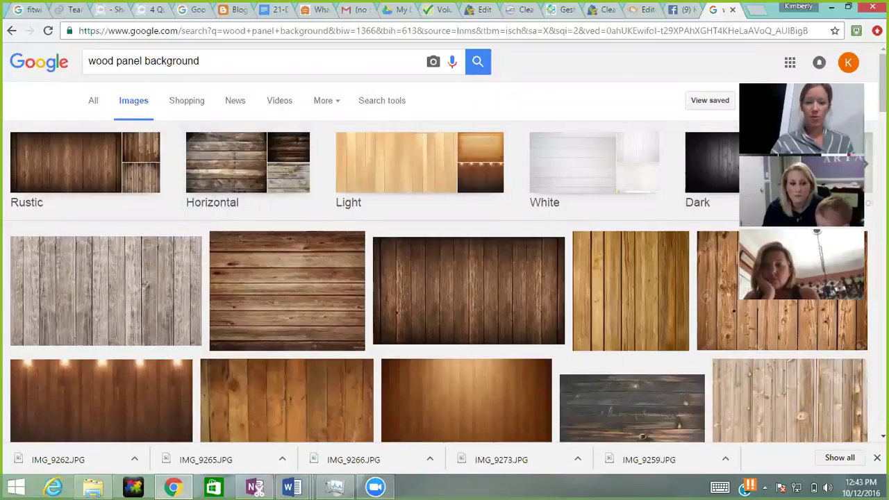
{"action": "scroll", "coordinate": [132, 140], "scroll_direction": "down", "scroll_amount": 6}
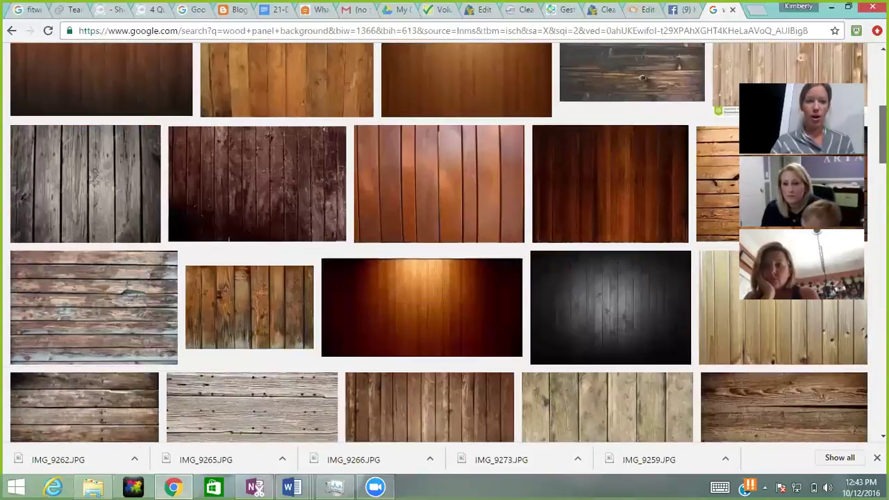
{"action": "left_click", "coordinate": [132, 139]}
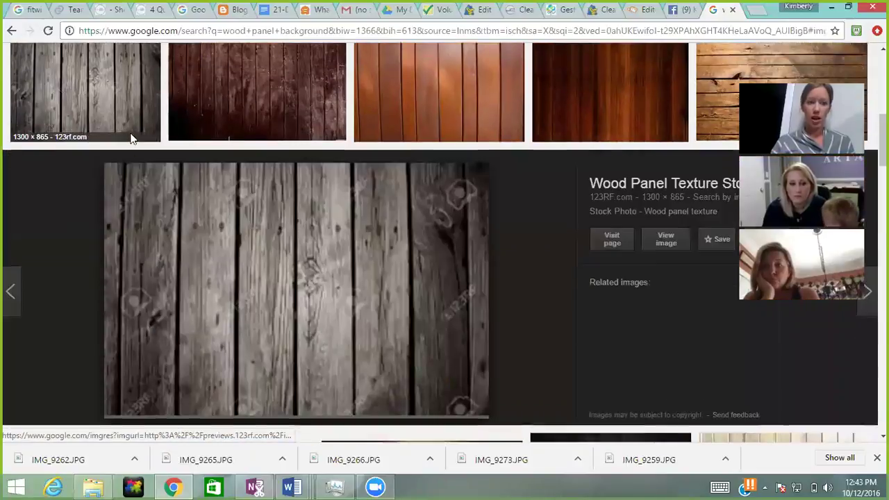
{"action": "left_click", "coordinate": [12, 31]}
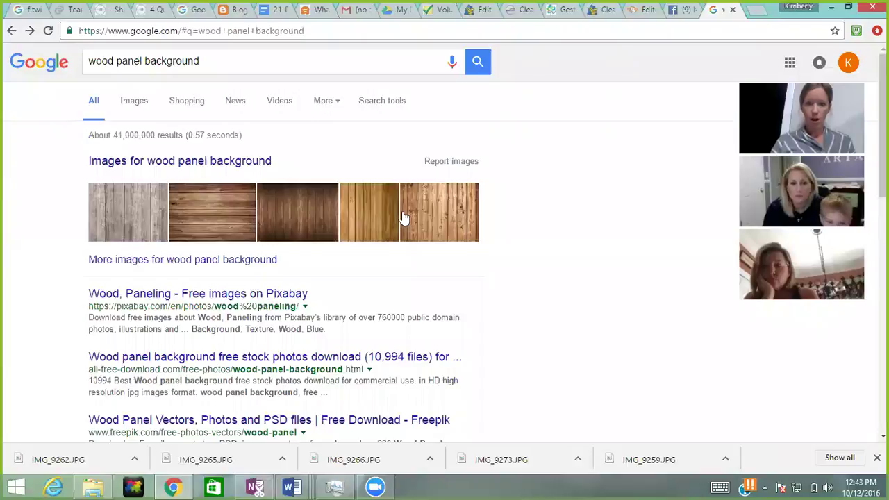
{"action": "left_click", "coordinate": [732, 11]}
Step: Back in PicMonkey, open the July Sneak Peek image from the computer
{"action": "left_click", "coordinate": [685, 11]}
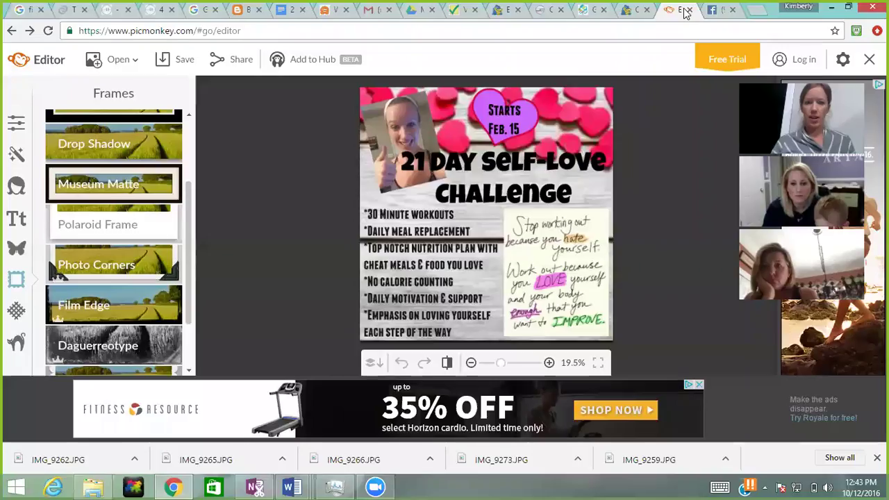
{"action": "left_click", "coordinate": [732, 10]}
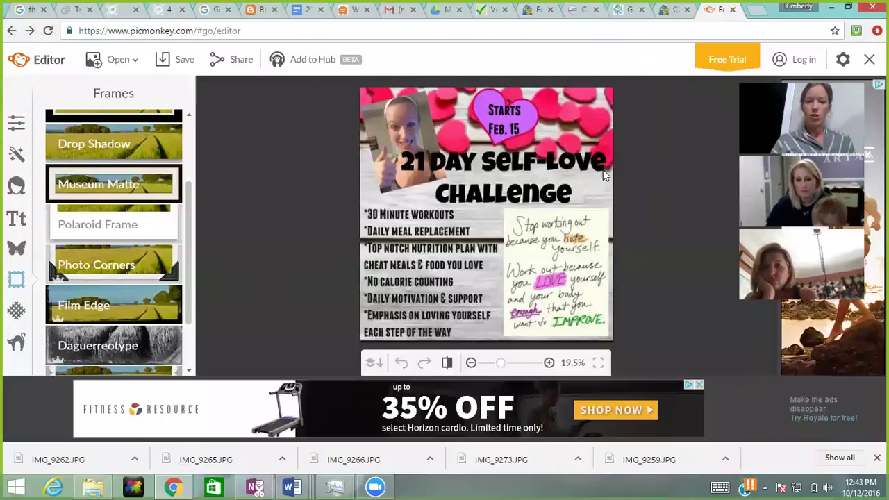
{"action": "left_click", "coordinate": [117, 59]}
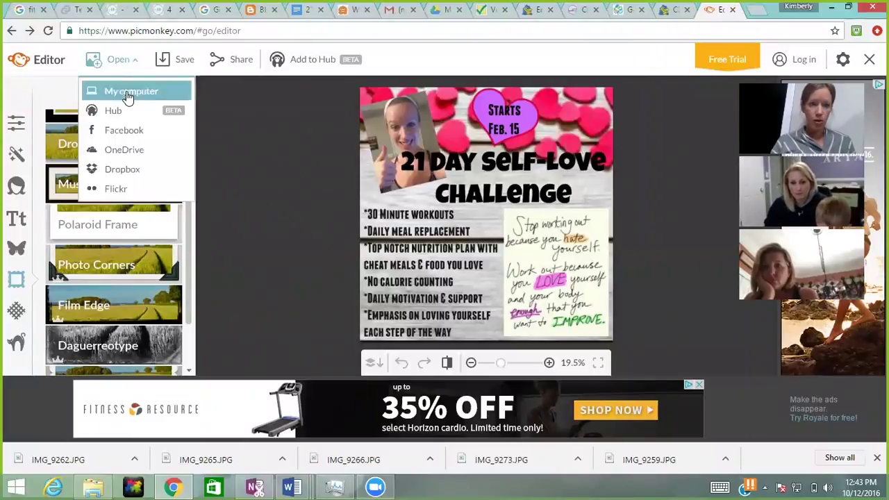
{"action": "left_click", "coordinate": [129, 91]}
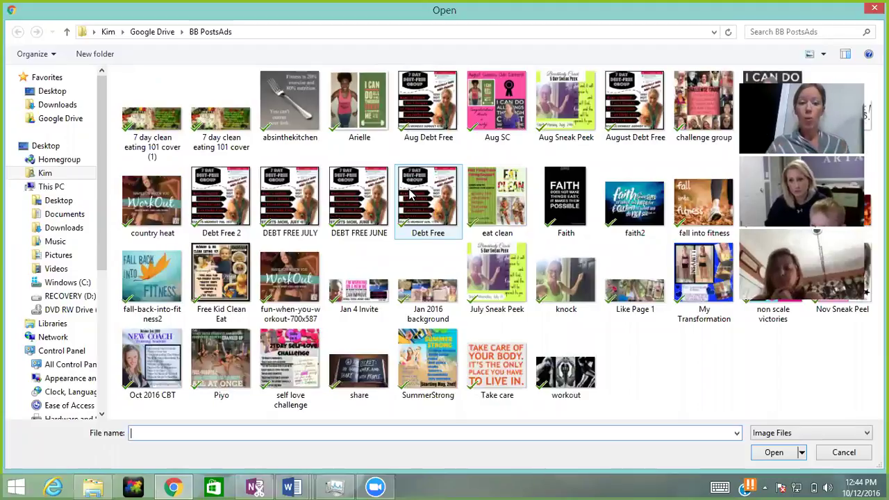
{"action": "double_click", "coordinate": [507, 272]}
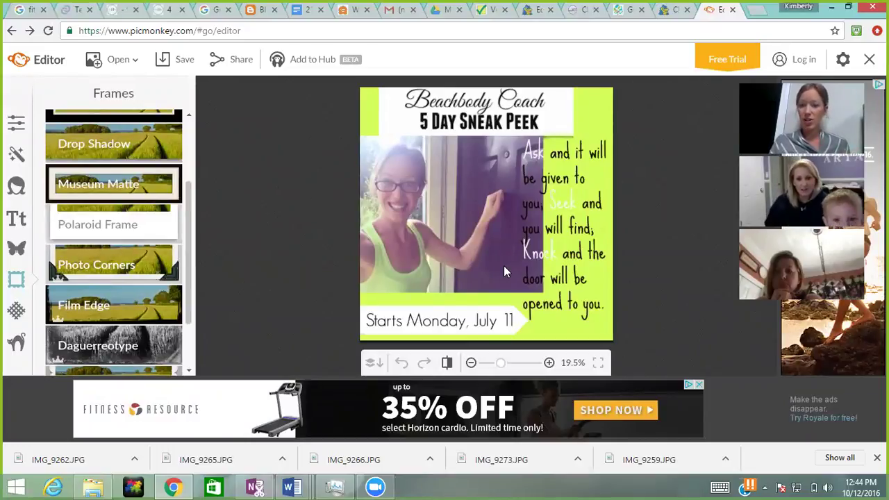
Step: Open the SummerStrong promo graphic from the BB PostsAds folder
{"action": "left_click", "coordinate": [129, 64]}
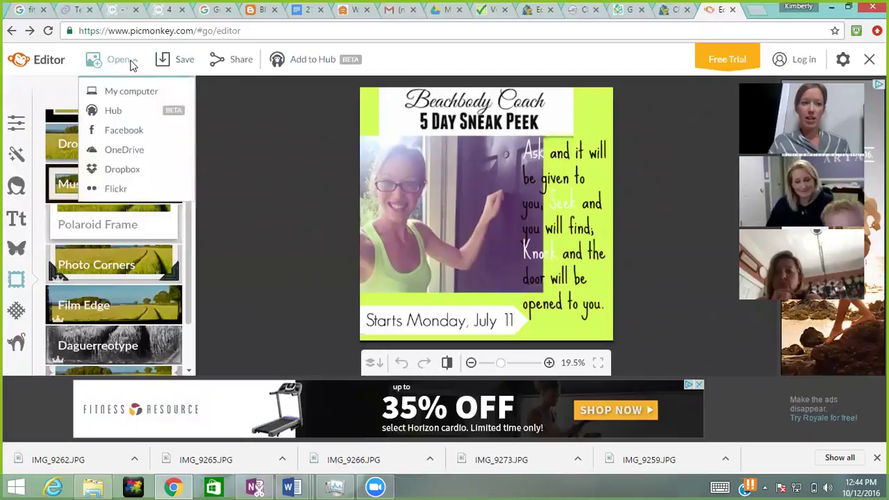
{"action": "left_click", "coordinate": [118, 91]}
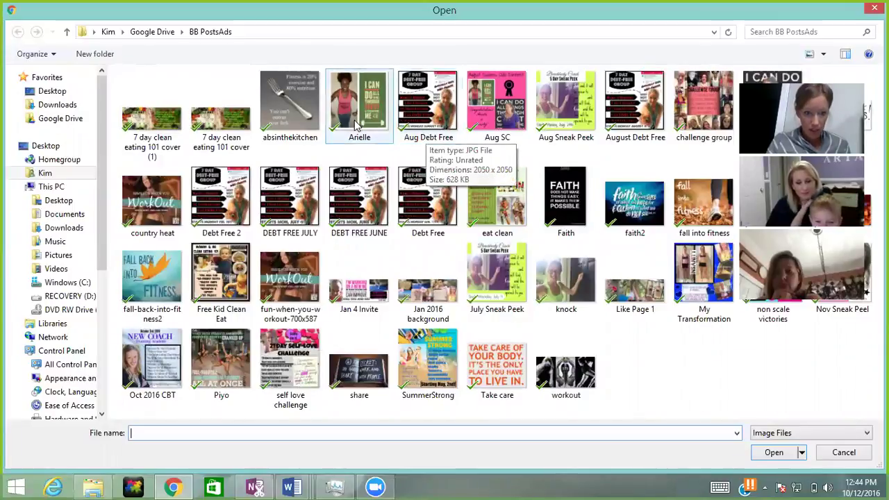
{"action": "double_click", "coordinate": [428, 361]}
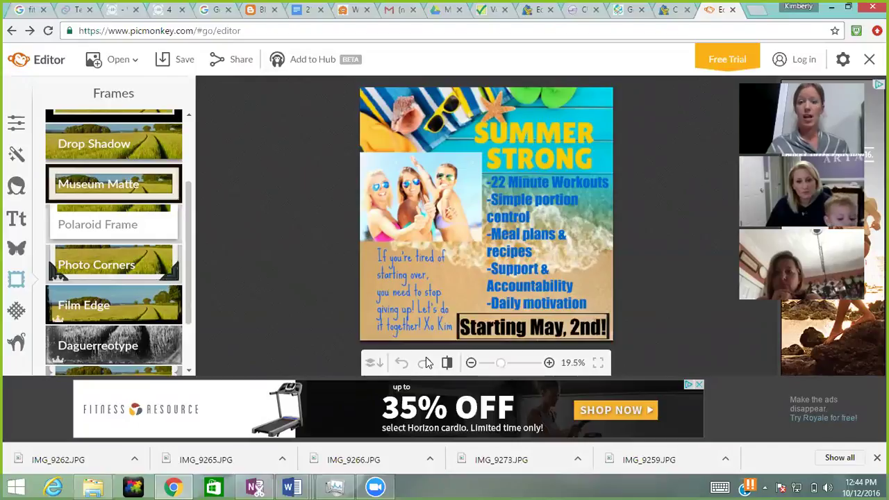
Step: Open the first weight-loss progress image from the Google Drive Ads folder
{"action": "left_click", "coordinate": [96, 55]}
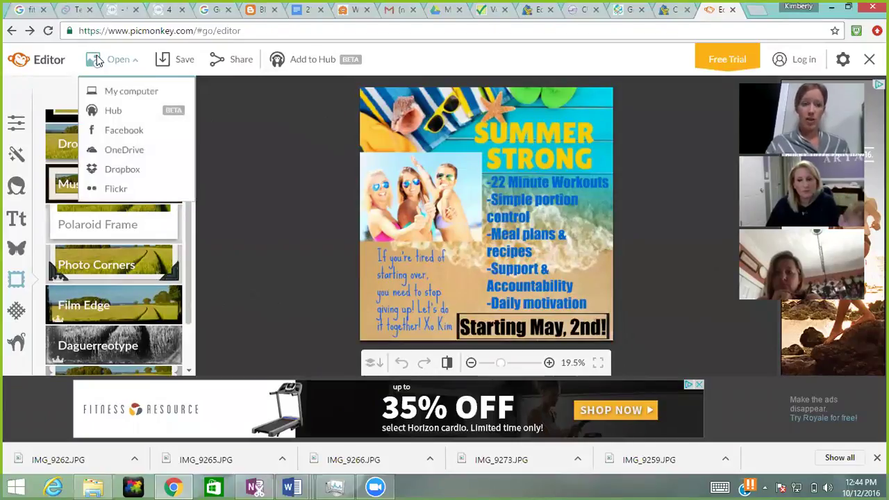
{"action": "left_click", "coordinate": [95, 91]}
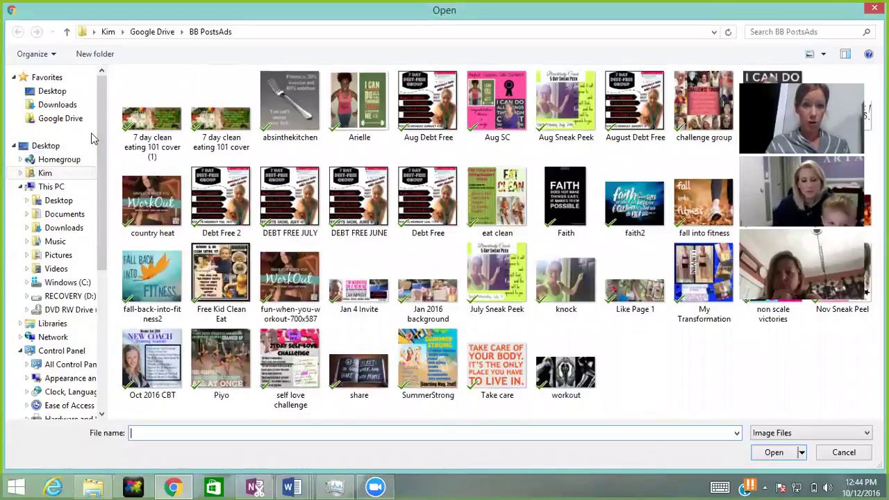
{"action": "left_click", "coordinate": [61, 119]}
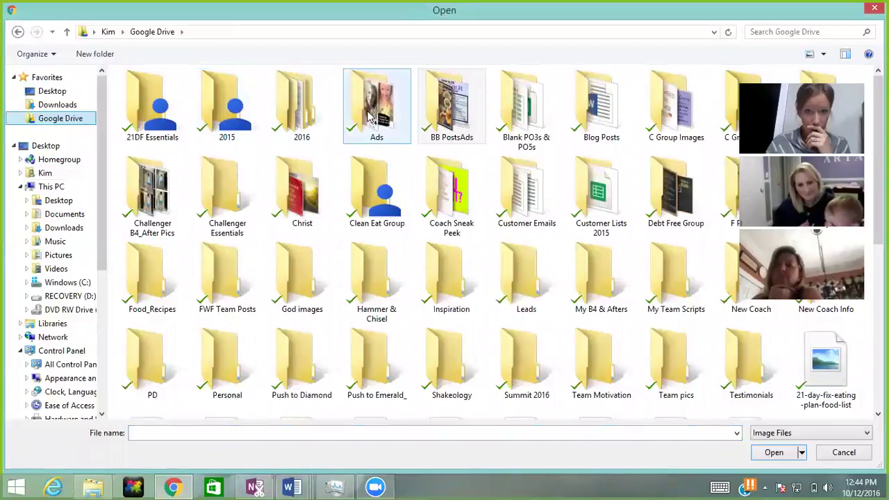
{"action": "double_click", "coordinate": [376, 107]}
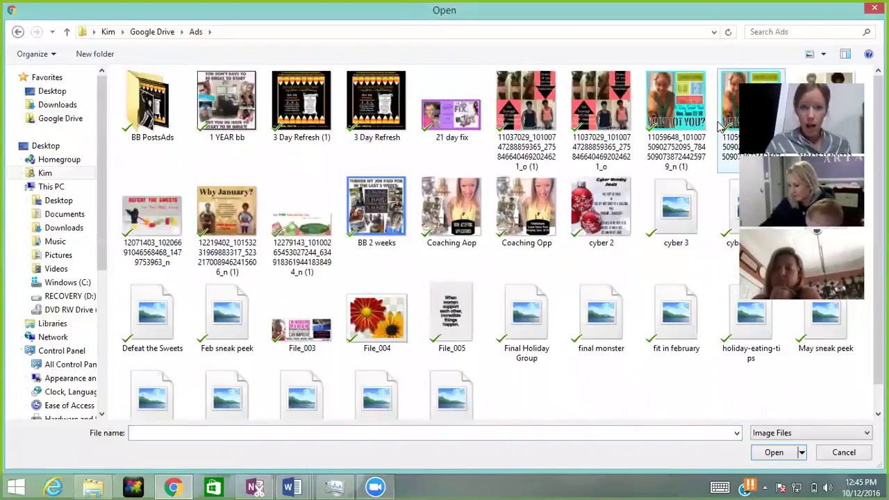
{"action": "left_click", "coordinate": [543, 98]}
{"action": "double_click", "coordinate": [540, 97]}
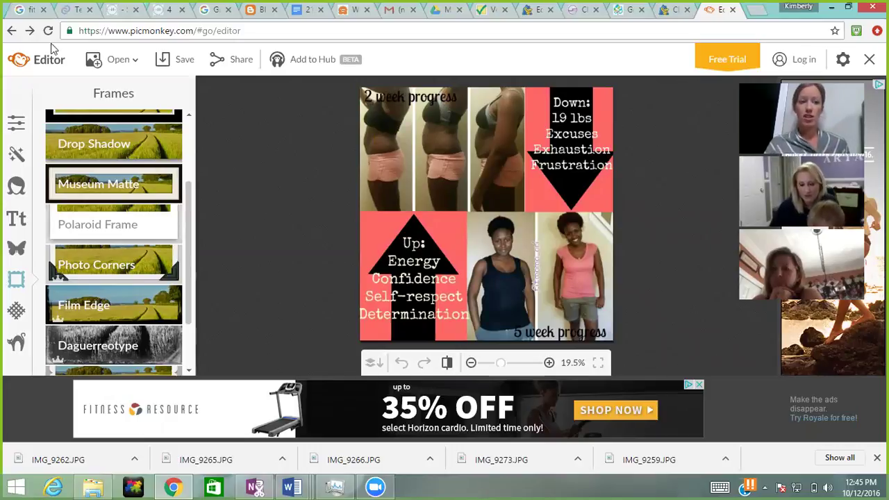
Step: Open the Cyber Monday Deal graphic from the same Ads folder
{"action": "left_click", "coordinate": [132, 59]}
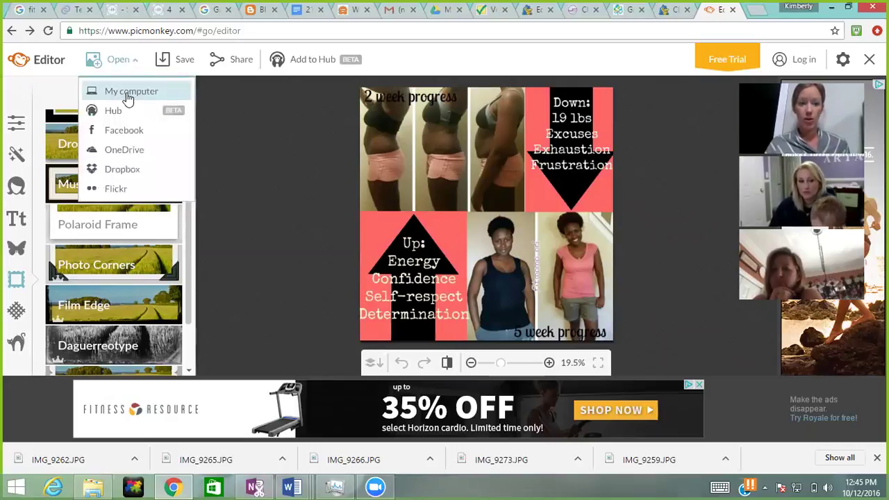
{"action": "left_click", "coordinate": [126, 93]}
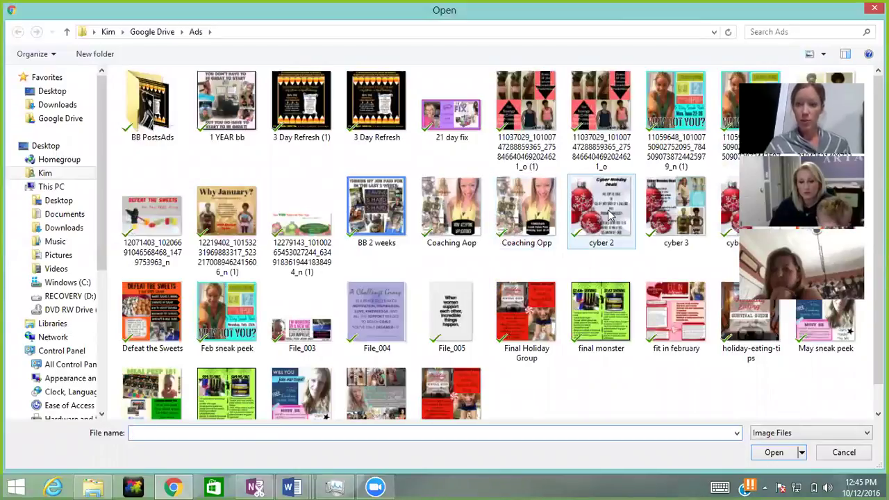
{"action": "double_click", "coordinate": [677, 217]}
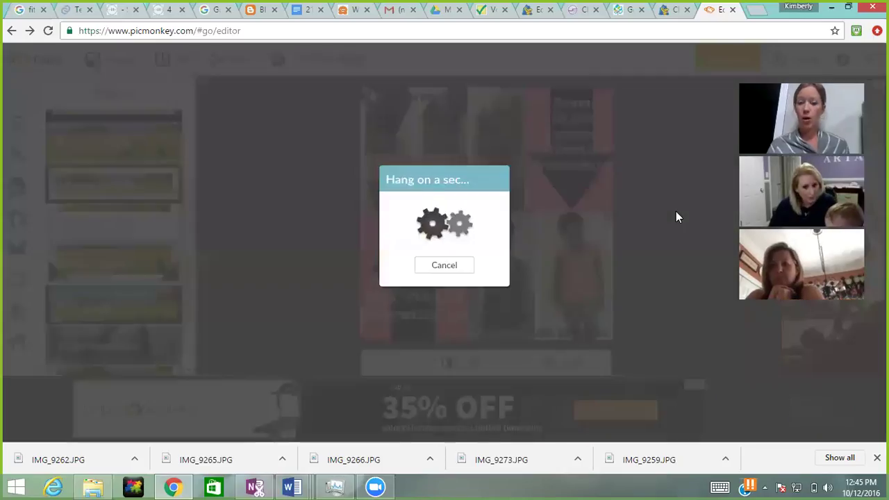